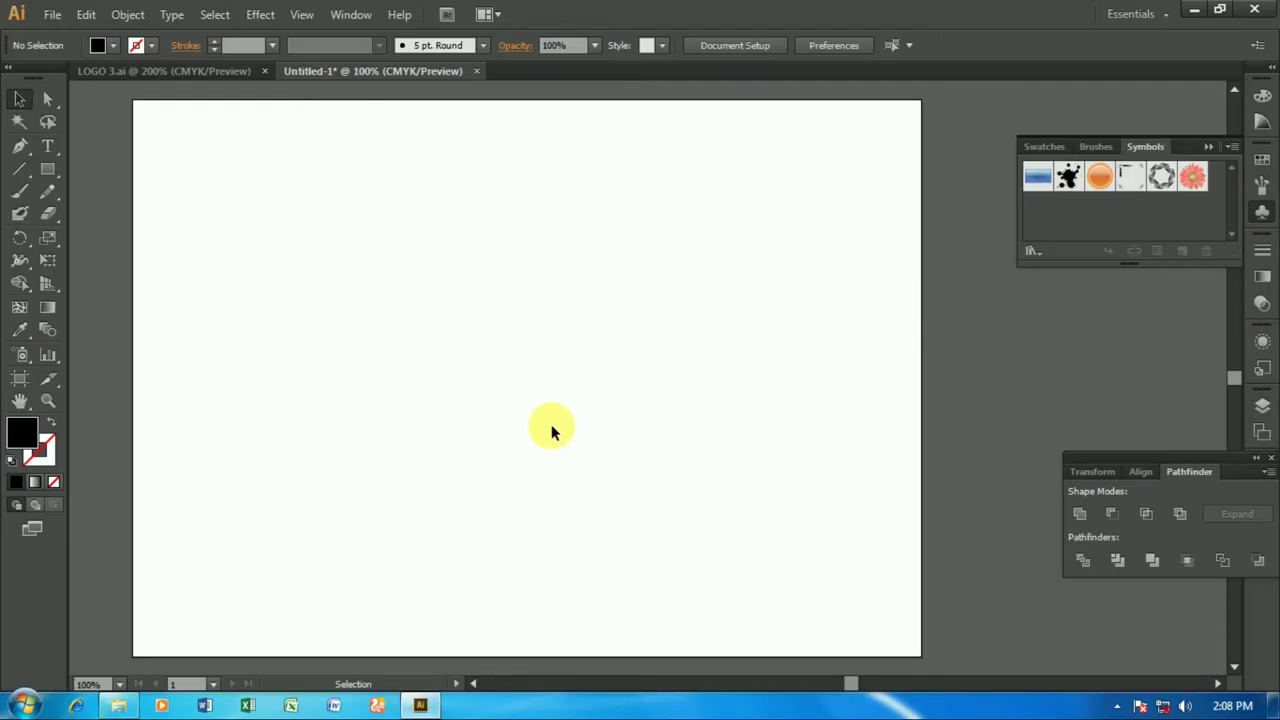
# Type a lowercase 'i' on the artboard with the Type tool.
pyautogui.click(47, 145)
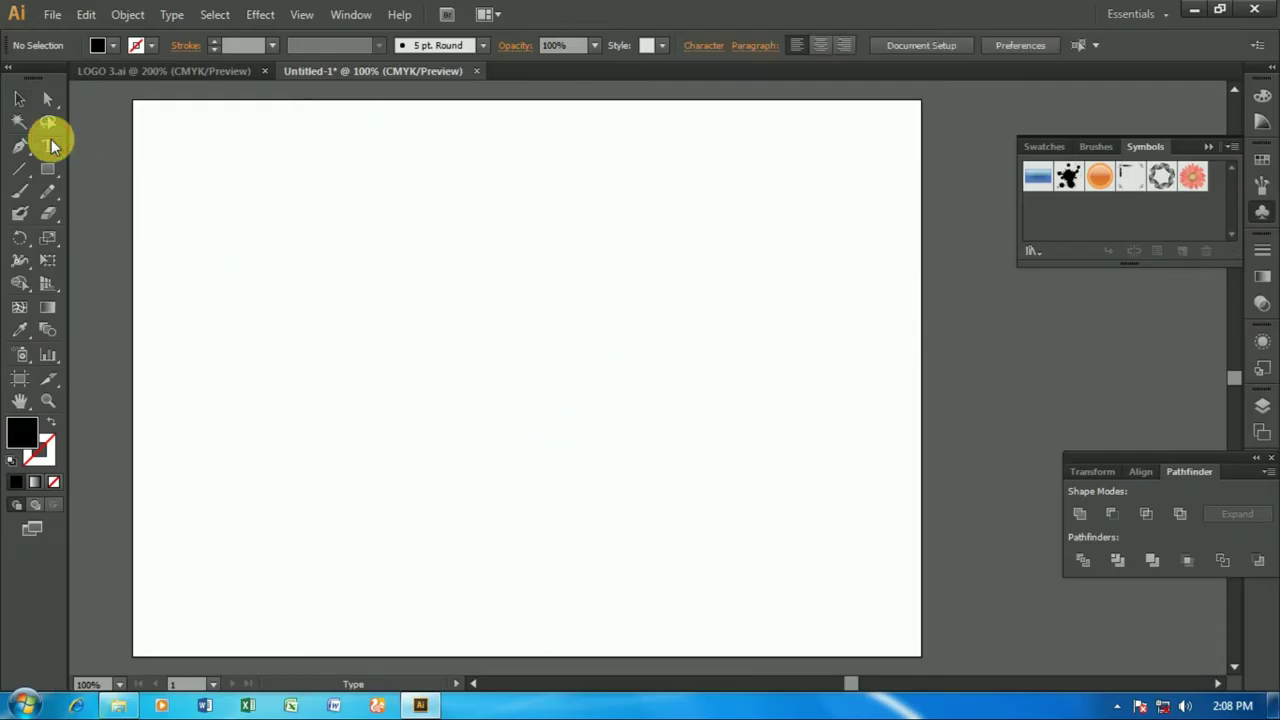
pyautogui.click(357, 390)
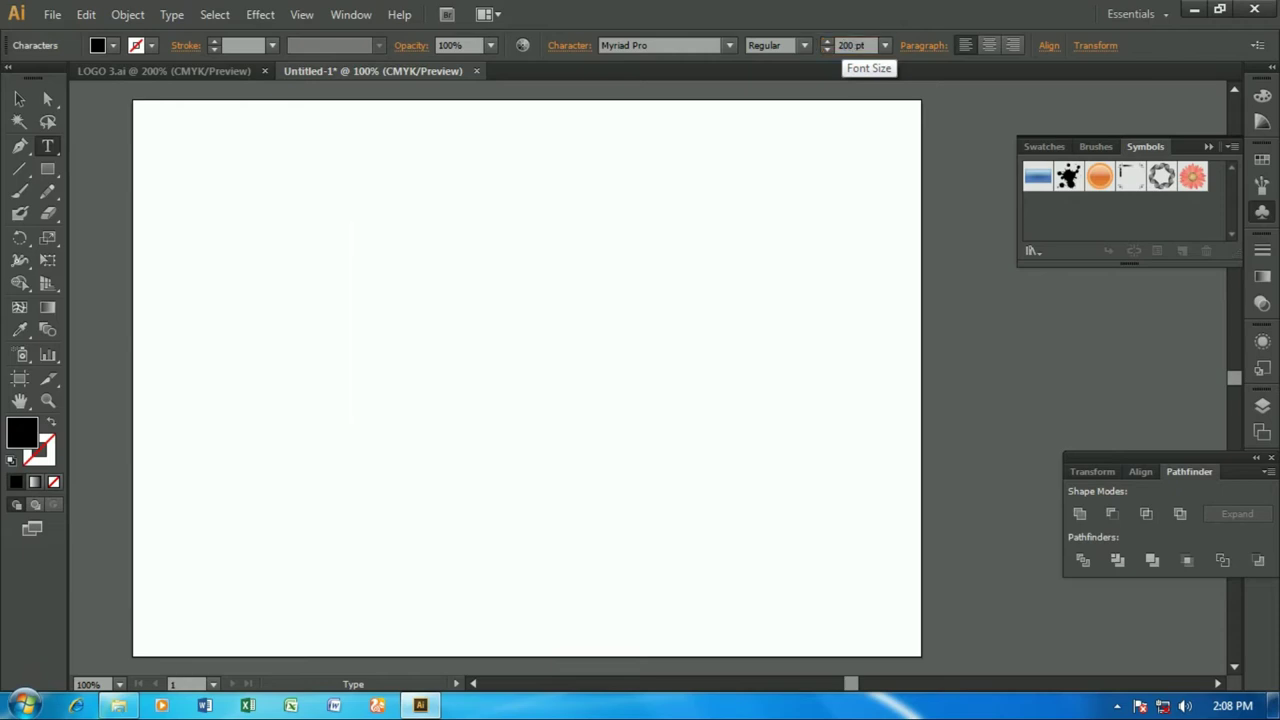
pyautogui.write('i')
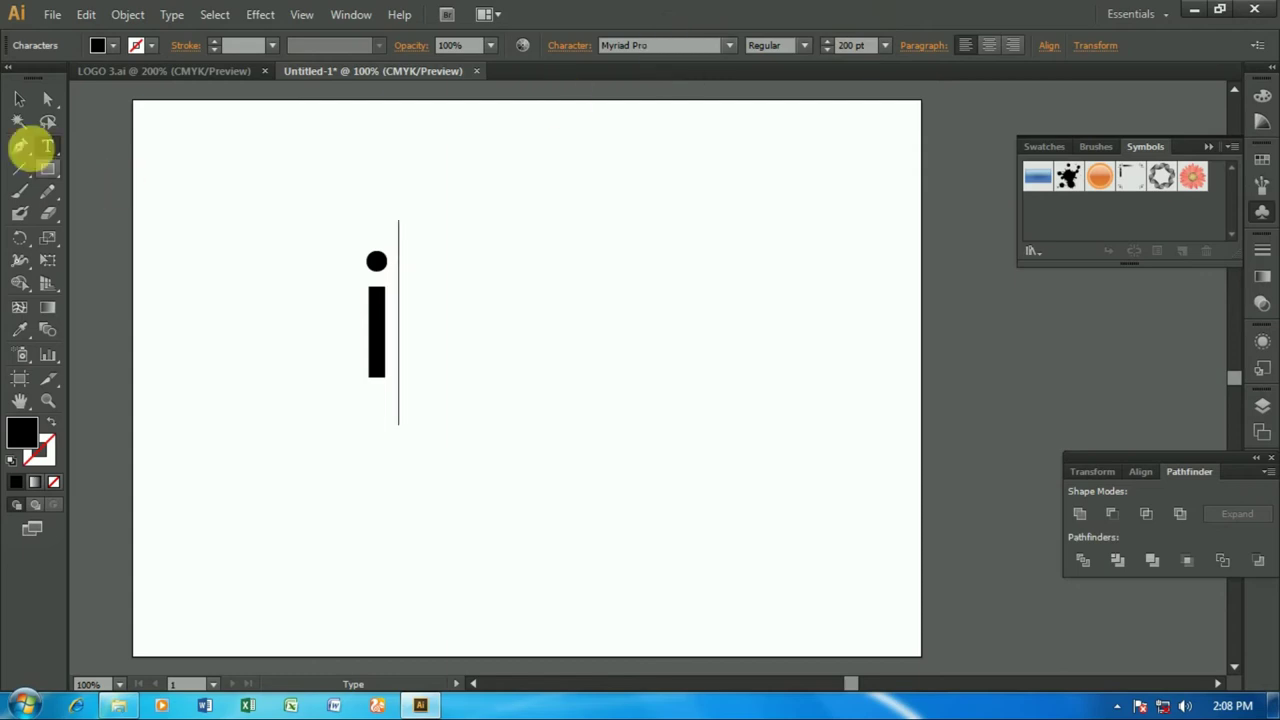
# Set the i's font to Bauhaus 93.
pyautogui.click(19, 98)
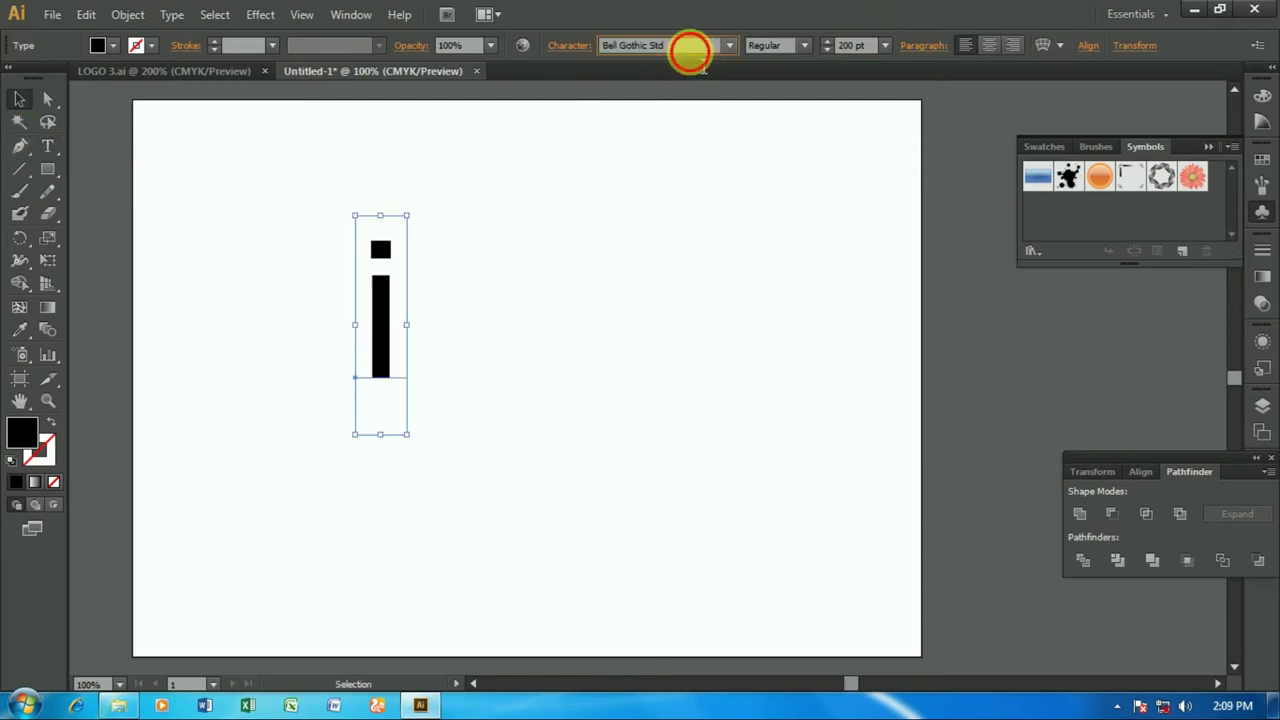
pyautogui.click(641, 276)
pyautogui.click(380, 314)
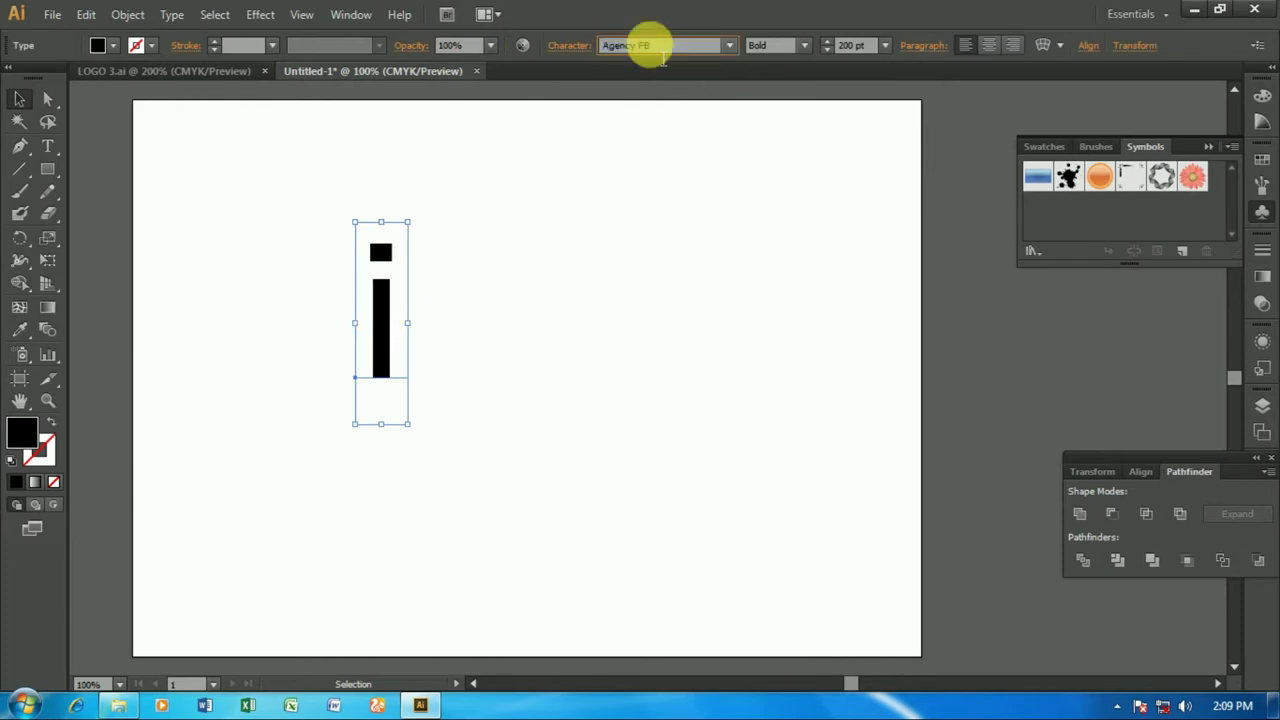
pyautogui.write('Arial')
pyautogui.press('Return')
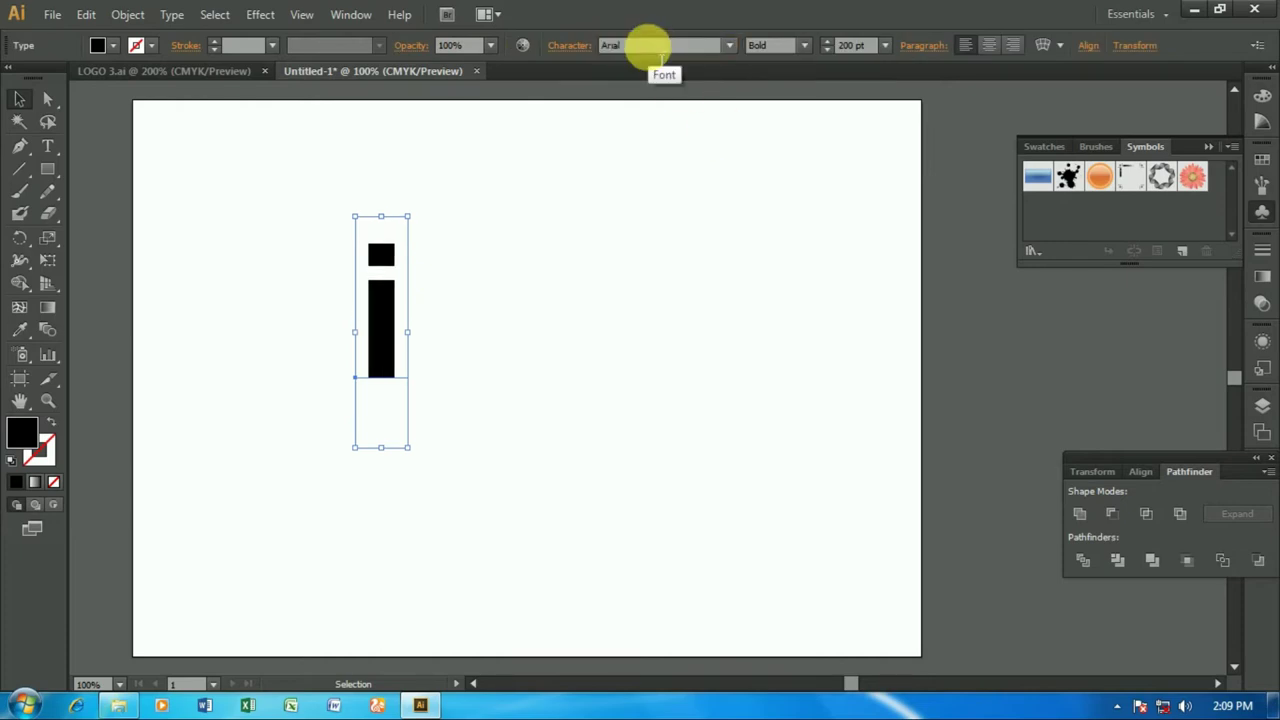
pyautogui.scroll(-5, 660, 58)
pyautogui.scroll(-2, 660, 58)
pyautogui.scroll(1, 660, 58)
pyautogui.scroll(2, 660, 58)
pyautogui.scroll(-1, 661, 61)
# Size the i to 300 pt and move it to the artboard's left side.
pyautogui.moveTo(372, 318); pyautogui.dragTo(561, 332)
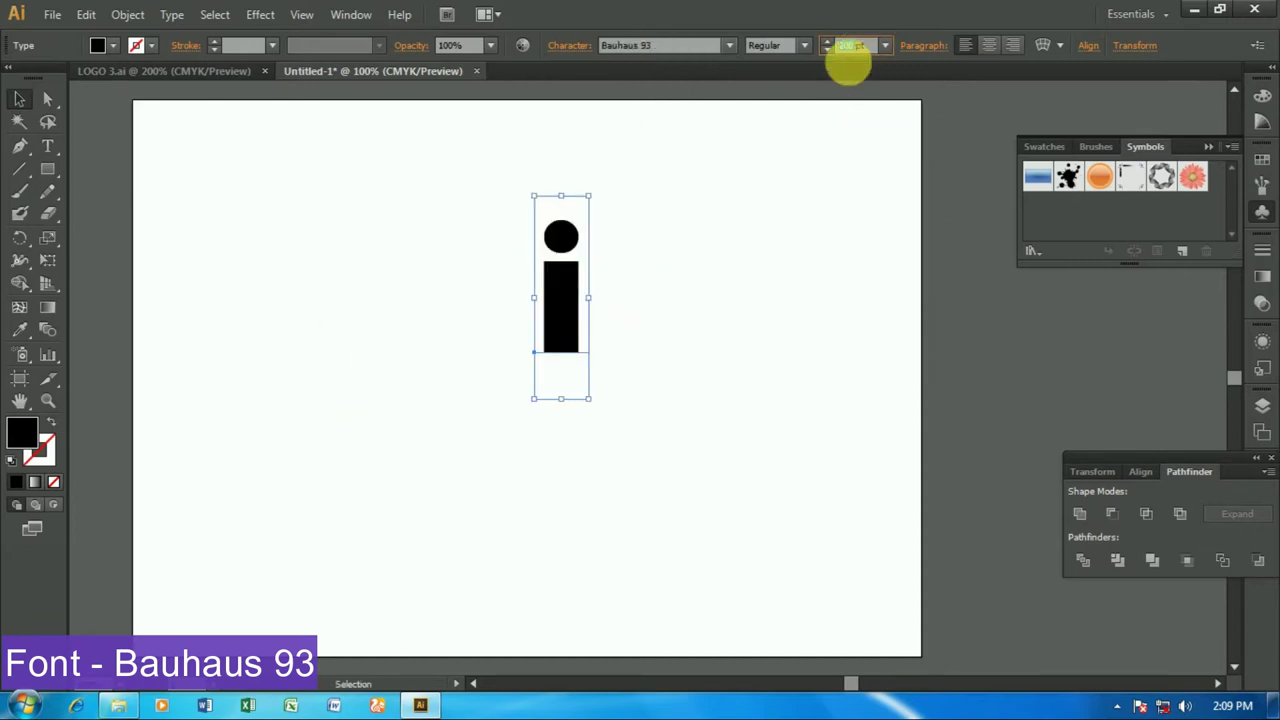
pyautogui.write('300')
pyautogui.press('Return')
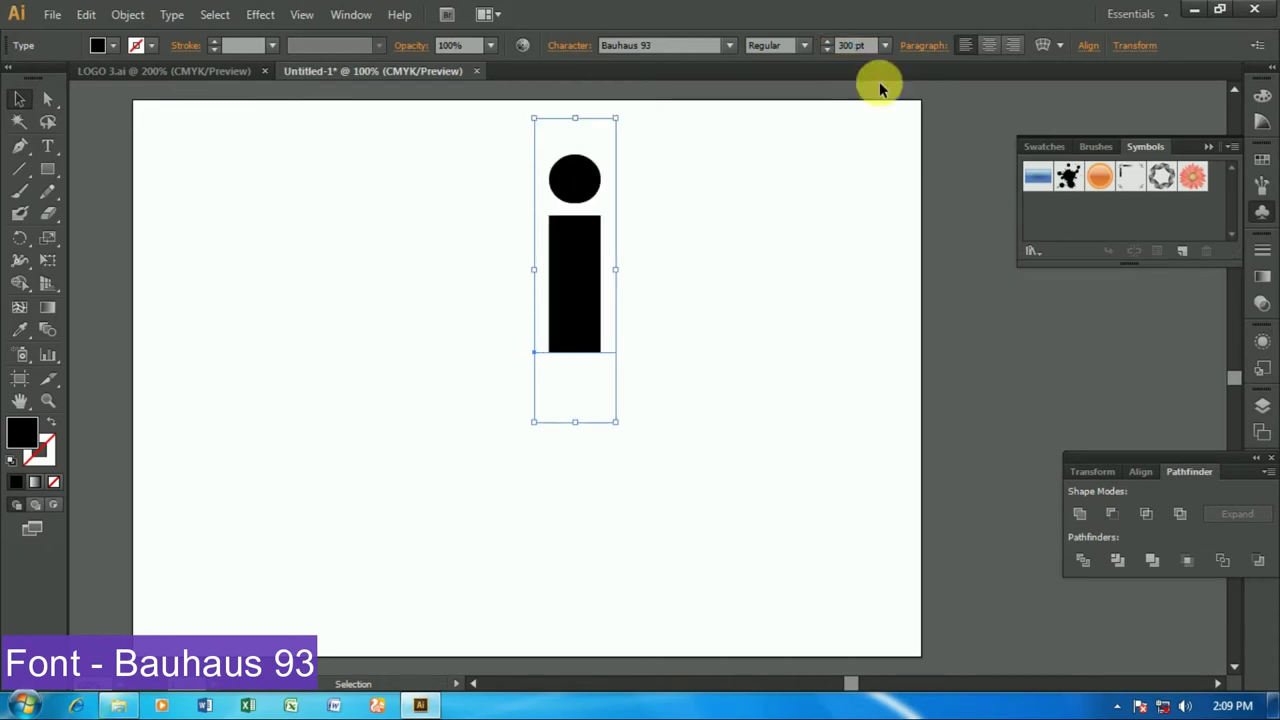
pyautogui.moveTo(583, 297)
pyautogui.mouseDown()
pyautogui.moveTo(471, 363)
pyautogui.moveTo(346, 343)
pyautogui.moveTo(392, 366)
pyautogui.moveTo(339, 344)
pyautogui.mouseUp()
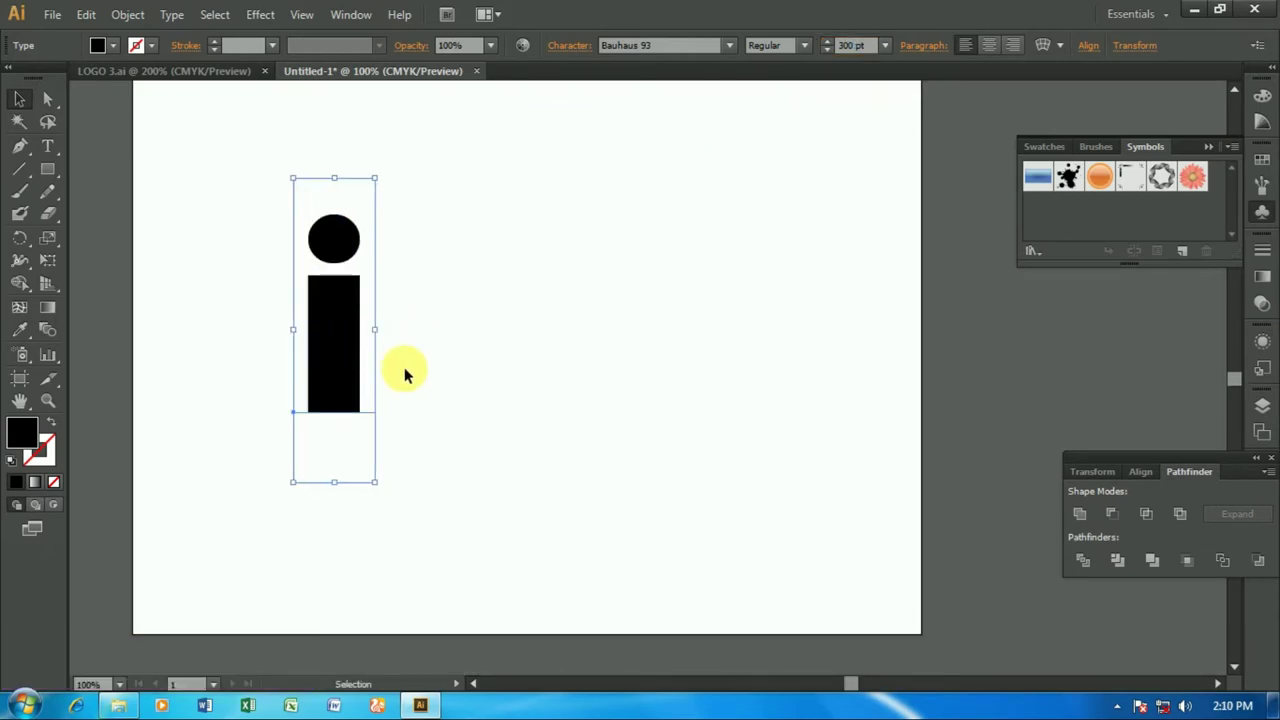
pyautogui.hotkey('ctrl', '+')
# Draw a closed, curved, tapered swoosh shape with the Pen tool right of the i.
pyautogui.click(45, 168)
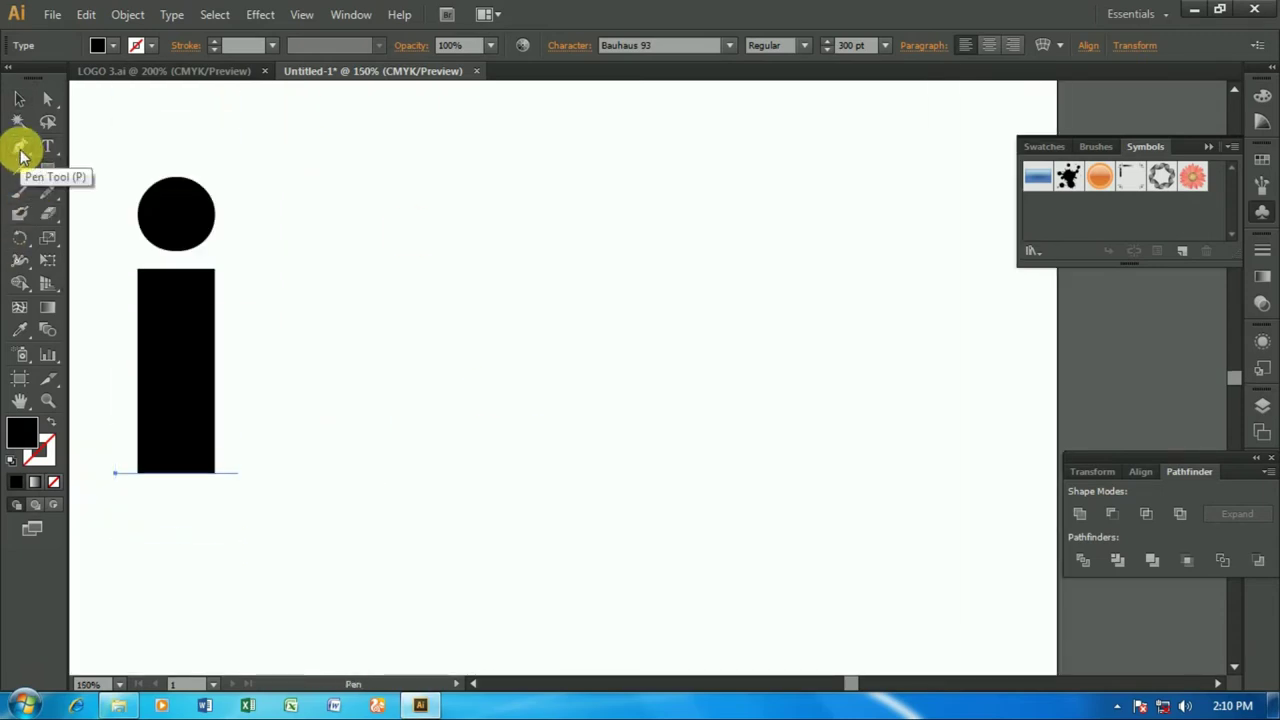
pyautogui.click(554, 477)
pyautogui.click(694, 331)
pyautogui.moveTo(694, 331); pyautogui.dragTo(833, 295)
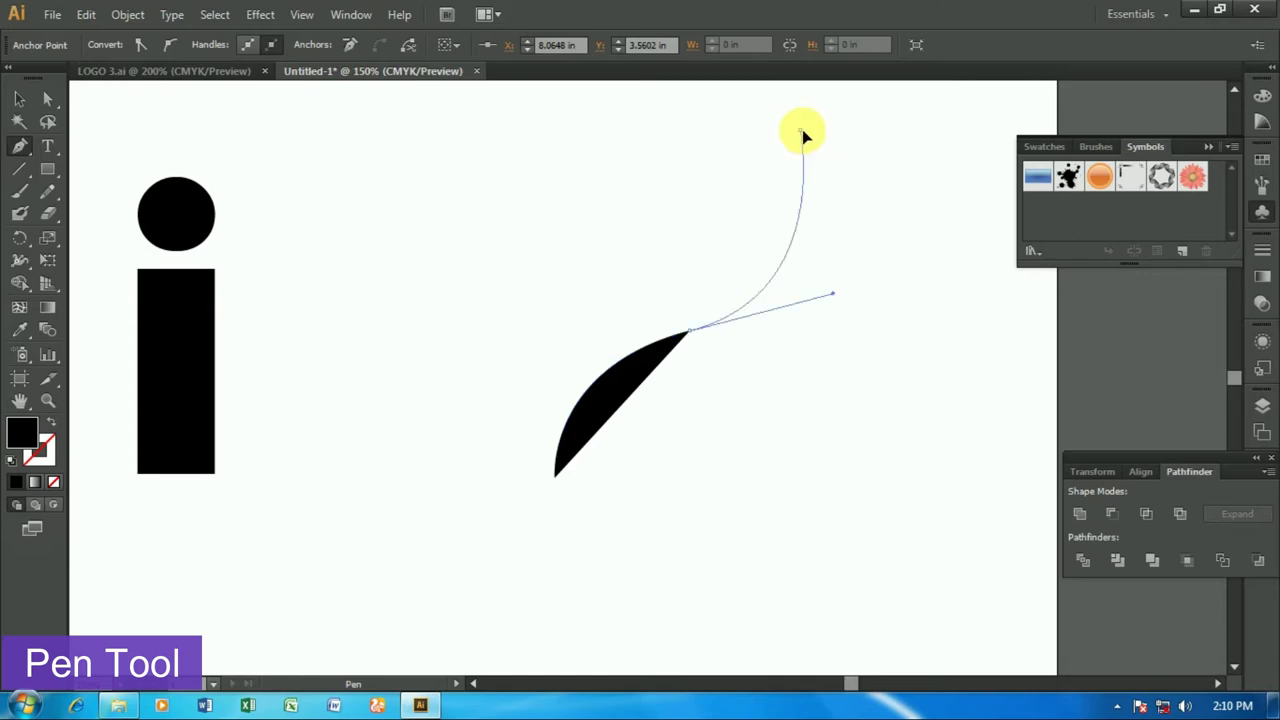
pyautogui.click(801, 132)
pyautogui.click(684, 313)
pyautogui.moveTo(643, 337)
pyautogui.mouseDown()
pyautogui.moveTo(560, 364)
pyautogui.moveTo(550, 345)
pyautogui.mouseUp()
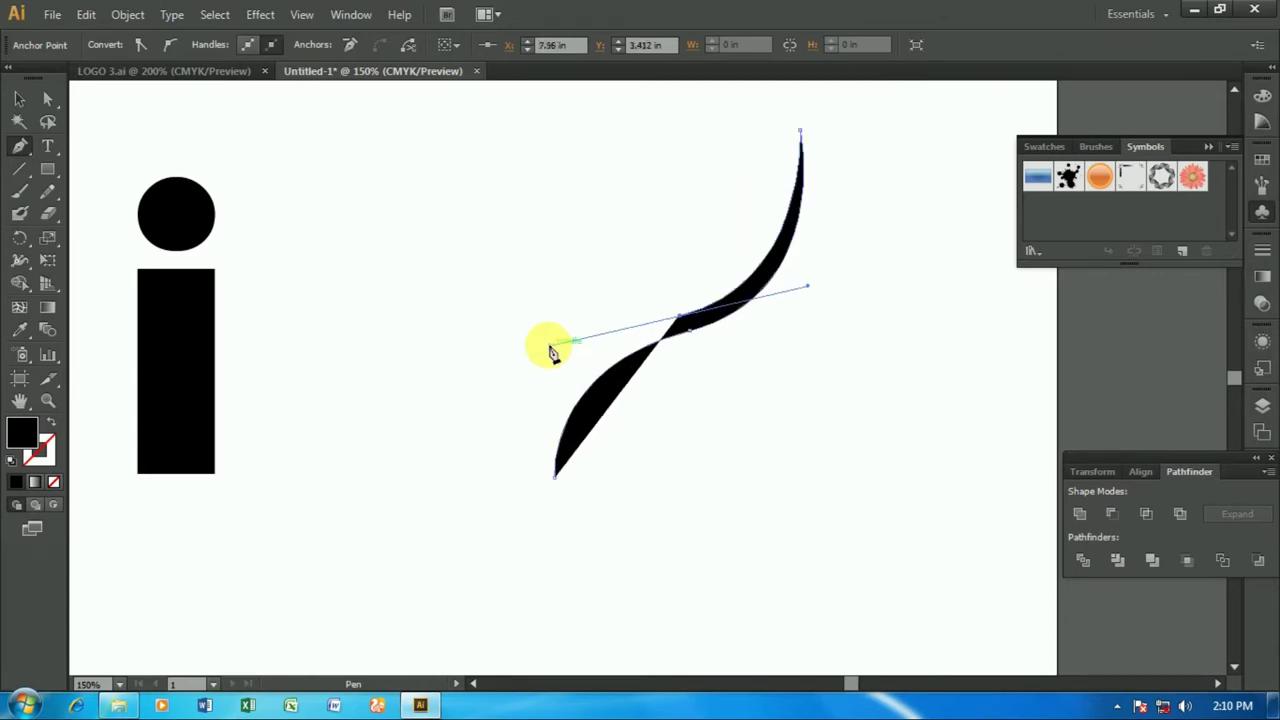
pyautogui.click(555, 480)
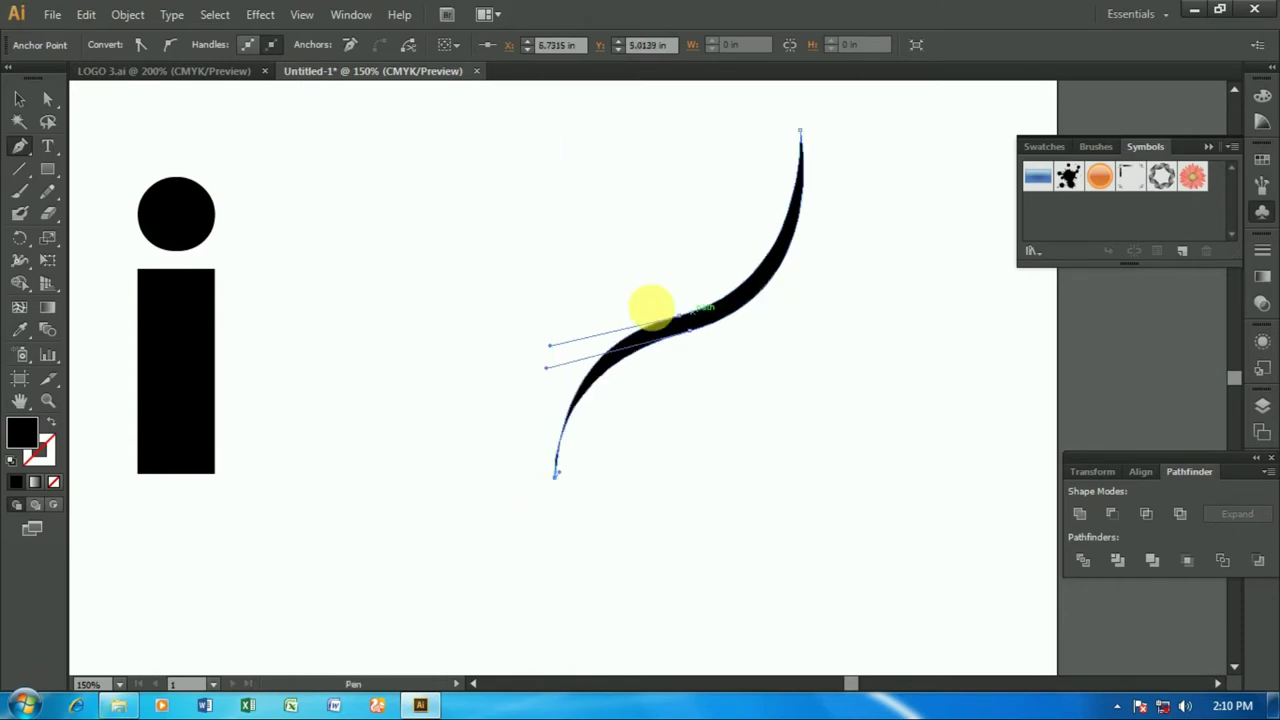
# Reshape the swoosh by nudging its two middle anchors up and right.
pyautogui.click(47, 98)
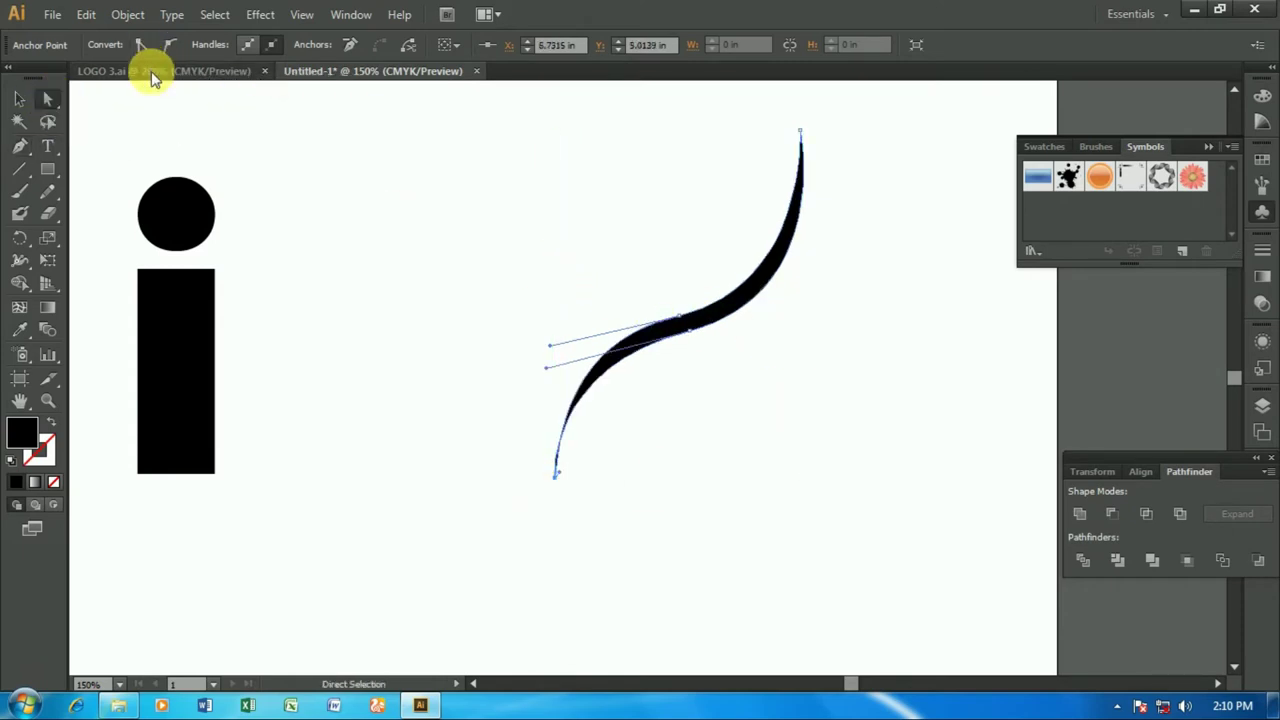
pyautogui.moveTo(682, 317); pyautogui.dragTo(682, 318)
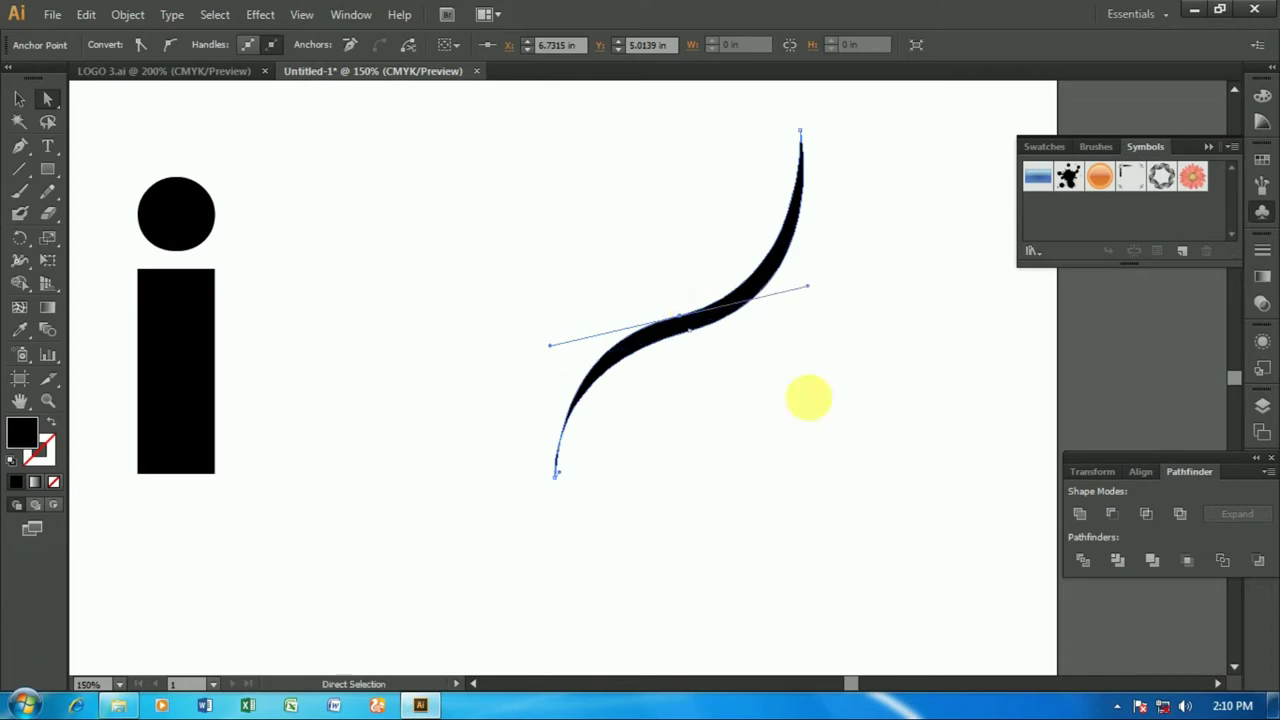
pyautogui.press('Up')
pyautogui.press('Up')
pyautogui.press('Up')
pyautogui.press('Up')
pyautogui.press('Up')
pyautogui.press('Up')
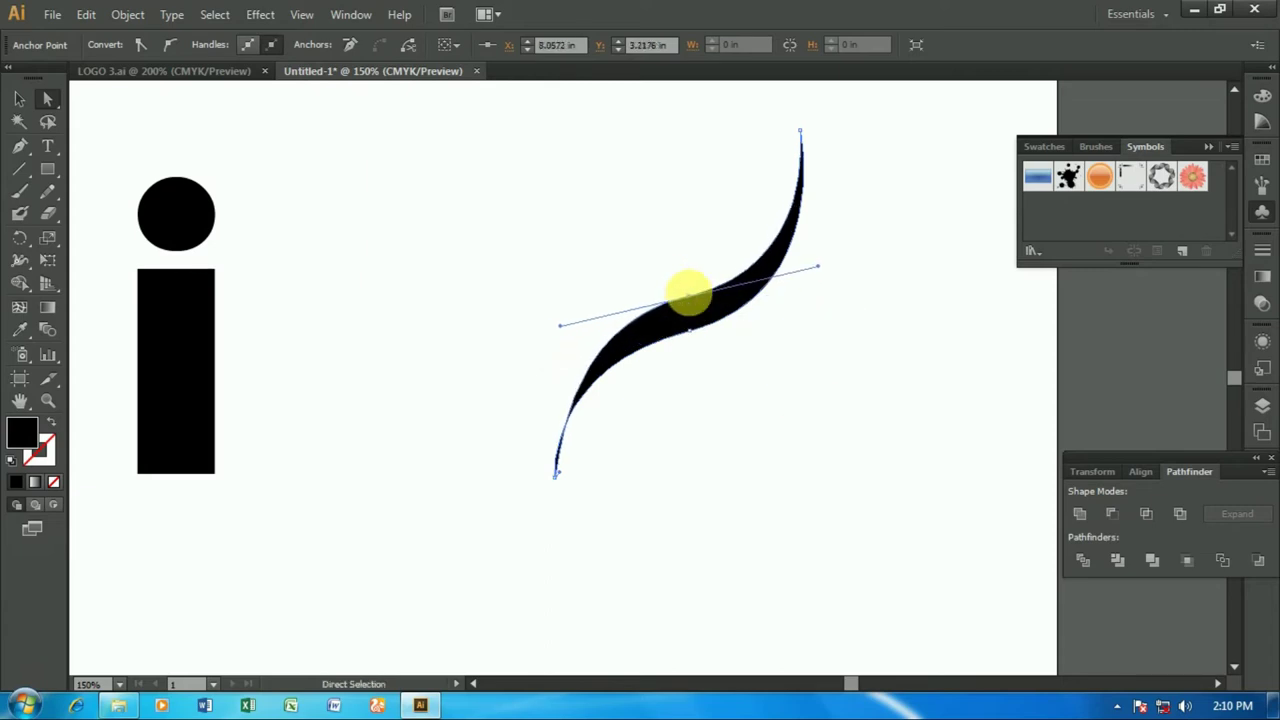
pyautogui.click(690, 330)
pyautogui.press('Right')
pyautogui.press('Right')
pyautogui.press('Right')
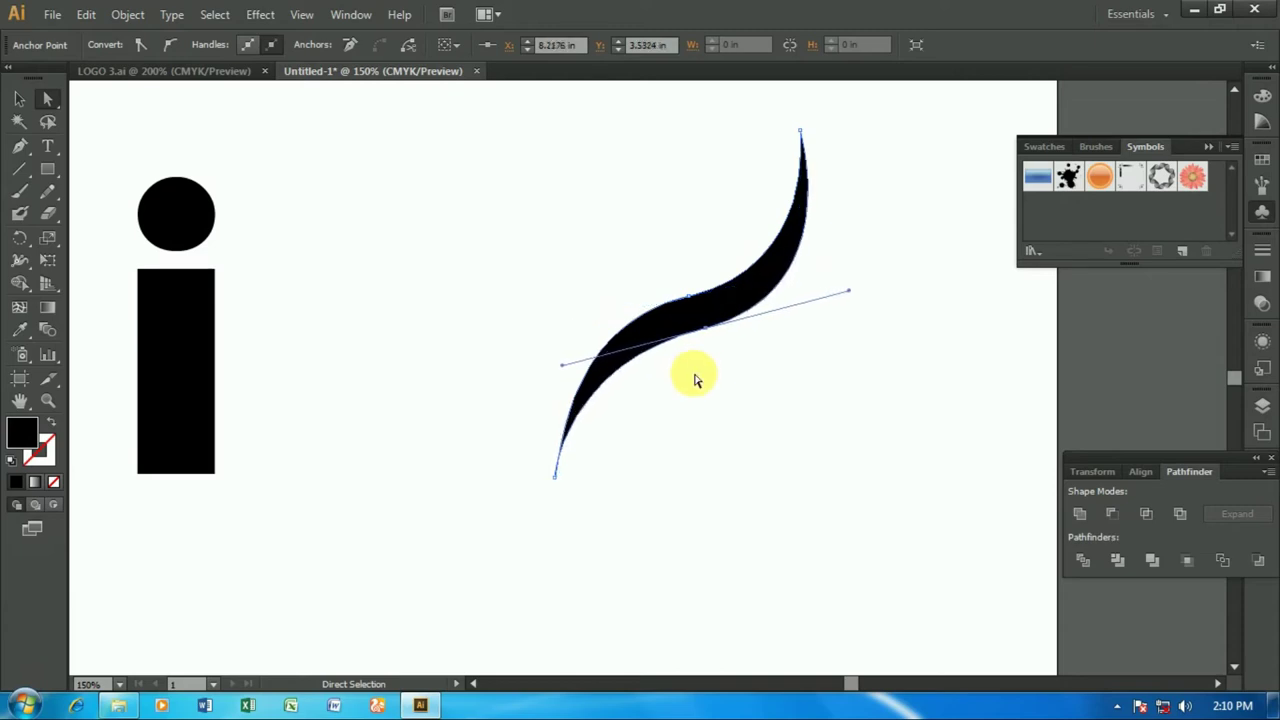
# Move the swoosh left, closer to the i.
pyautogui.click(345, 197)
pyautogui.click(18, 99)
pyautogui.moveTo(660, 342); pyautogui.dragTo(553, 359)
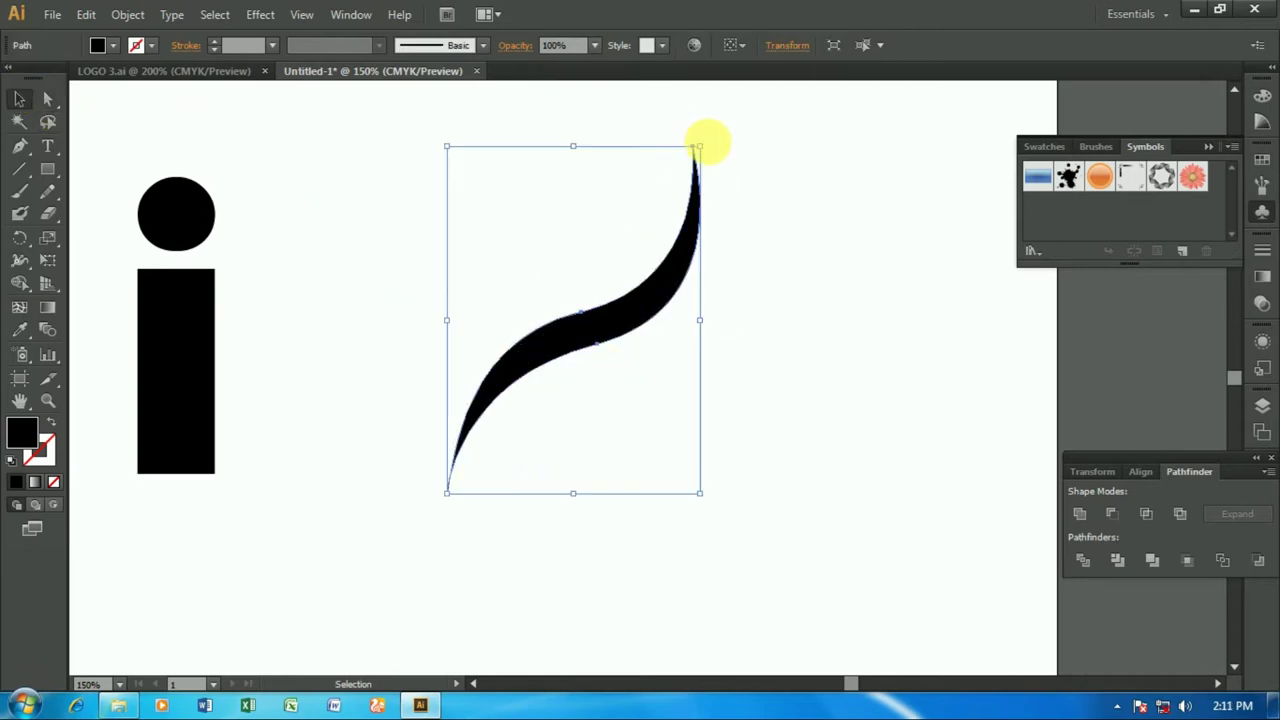
pyautogui.click(753, 192)
# Duplicate the swoosh as an offset copy below and right of the original.
pyautogui.click(697, 150)
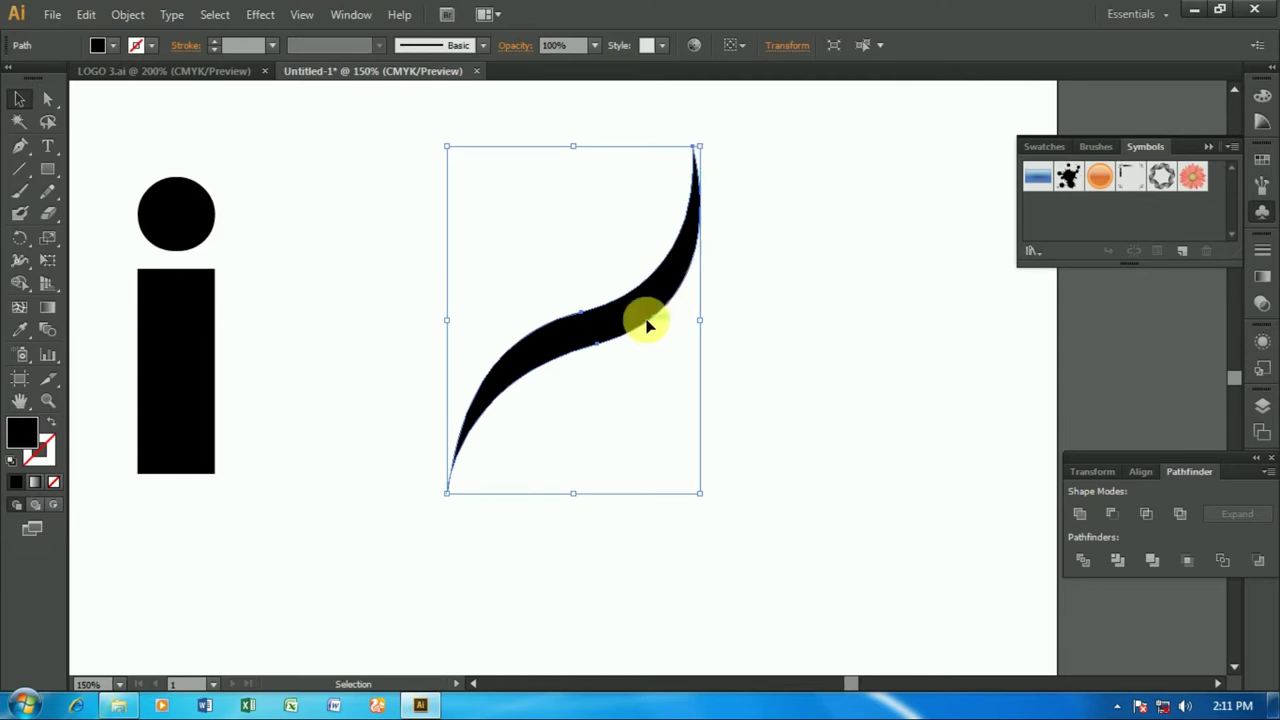
pyautogui.moveTo(650, 328); pyautogui.dragTo(668, 370)
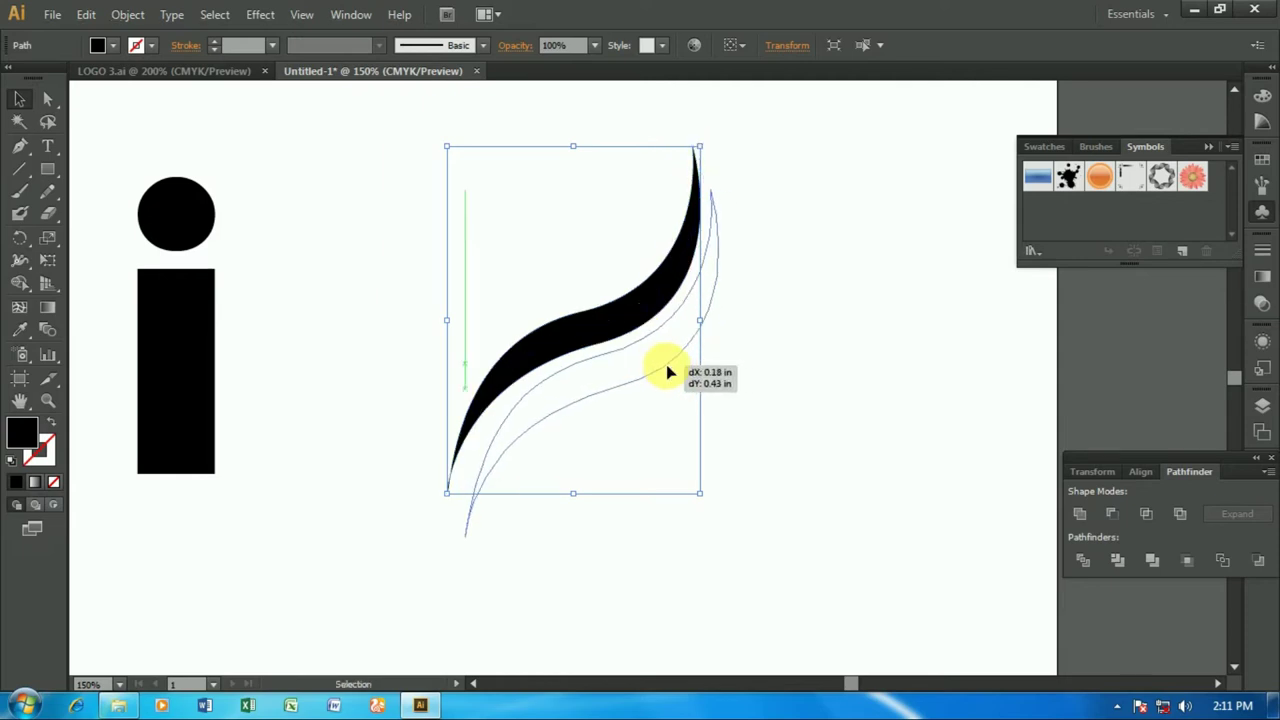
pyautogui.click(787, 372)
# Group the two swooshes and shift the pair slightly right.
pyautogui.moveTo(368, 134); pyautogui.dragTo(620, 440)
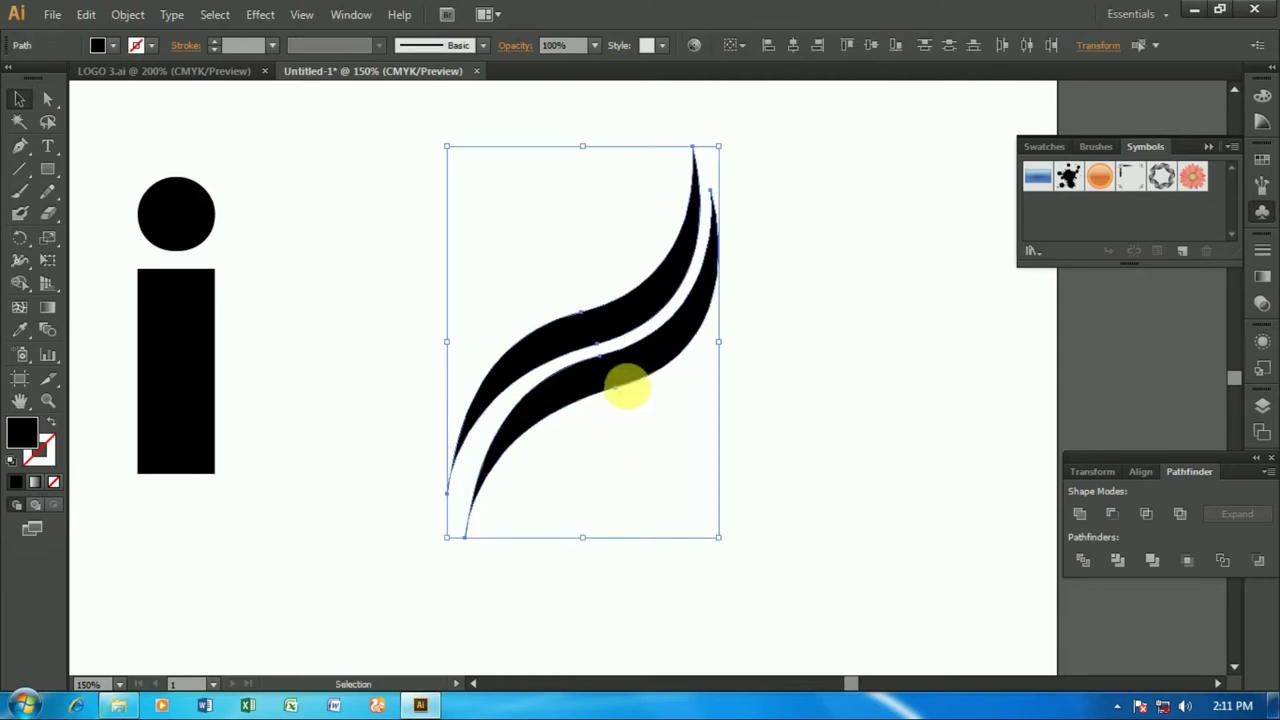
pyautogui.press('a')
pyautogui.press('v')
pyautogui.hotkey('ctrl', 'g')
pyautogui.moveTo(686, 277); pyautogui.dragTo(725, 277)
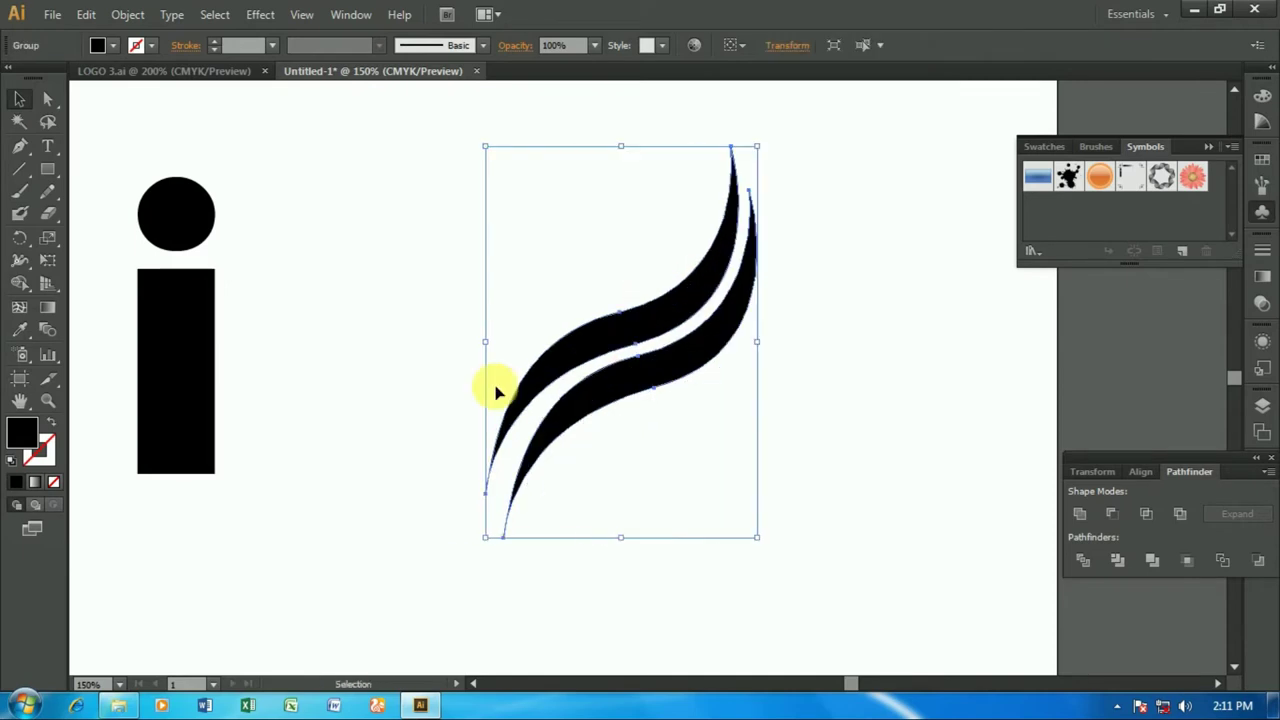
# Fill the i with dark blue, nudge it right, and begin tilting the swoosh pair.
pyautogui.moveTo(183, 335); pyautogui.dragTo(250, 362)
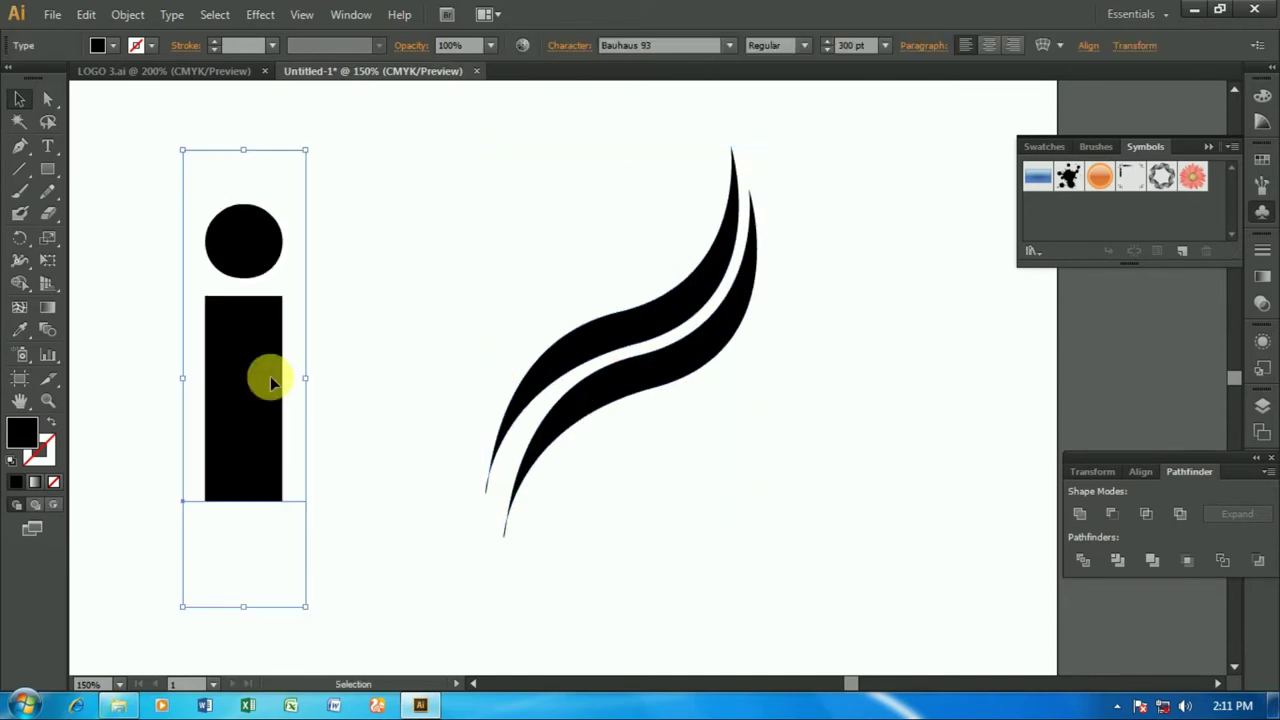
pyautogui.click(112, 45)
pyautogui.click(116, 78)
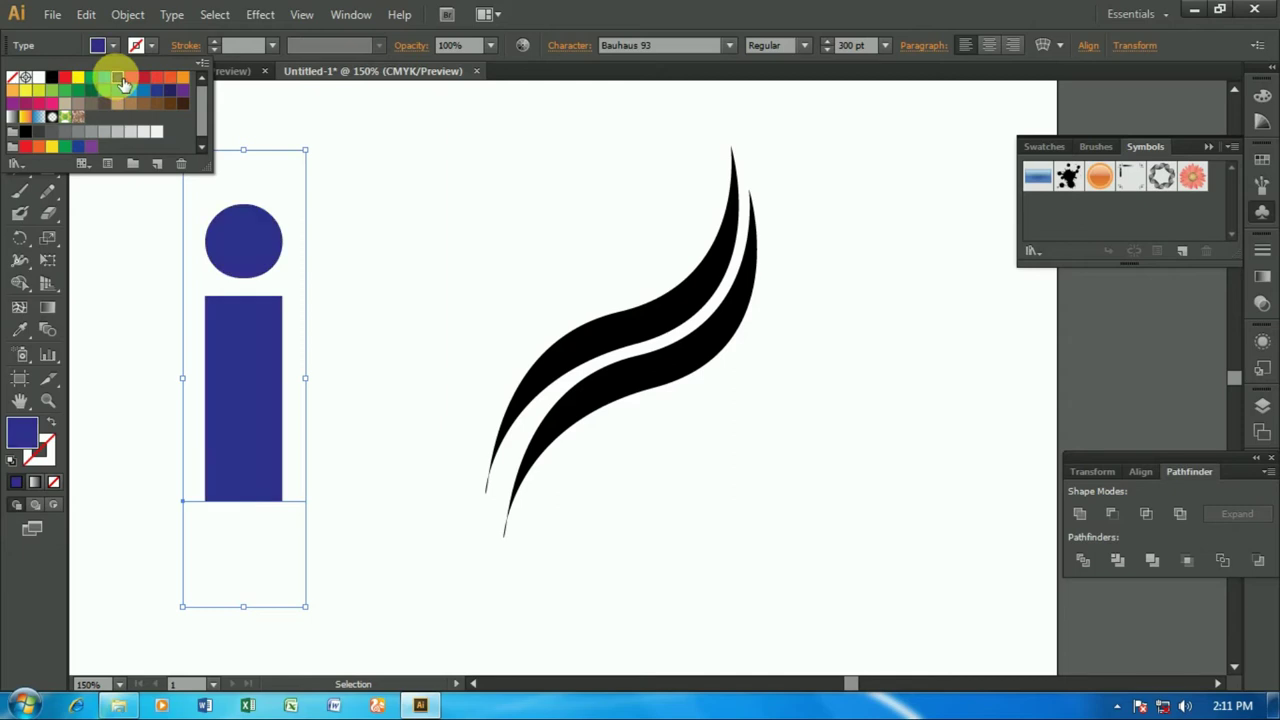
pyautogui.click(231, 307)
pyautogui.moveTo(263, 346); pyautogui.dragTo(282, 377)
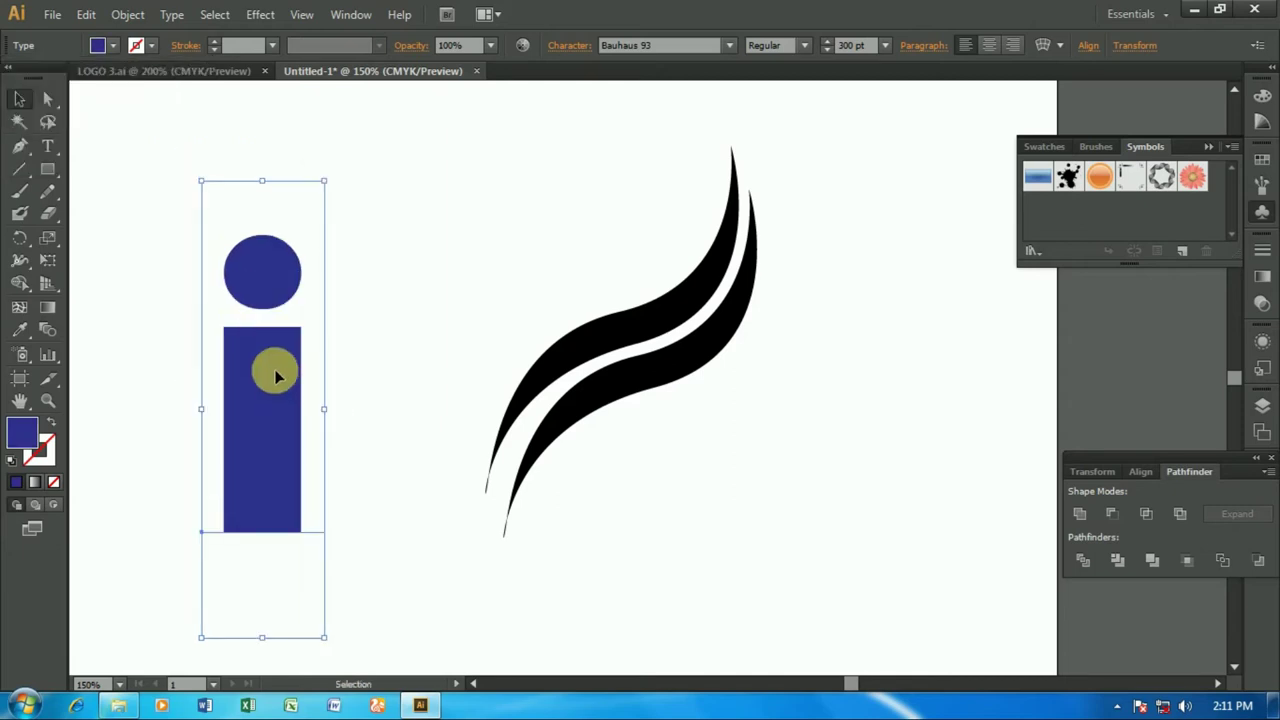
pyautogui.click(676, 337)
pyautogui.moveTo(766, 134); pyautogui.dragTo(909, 300)
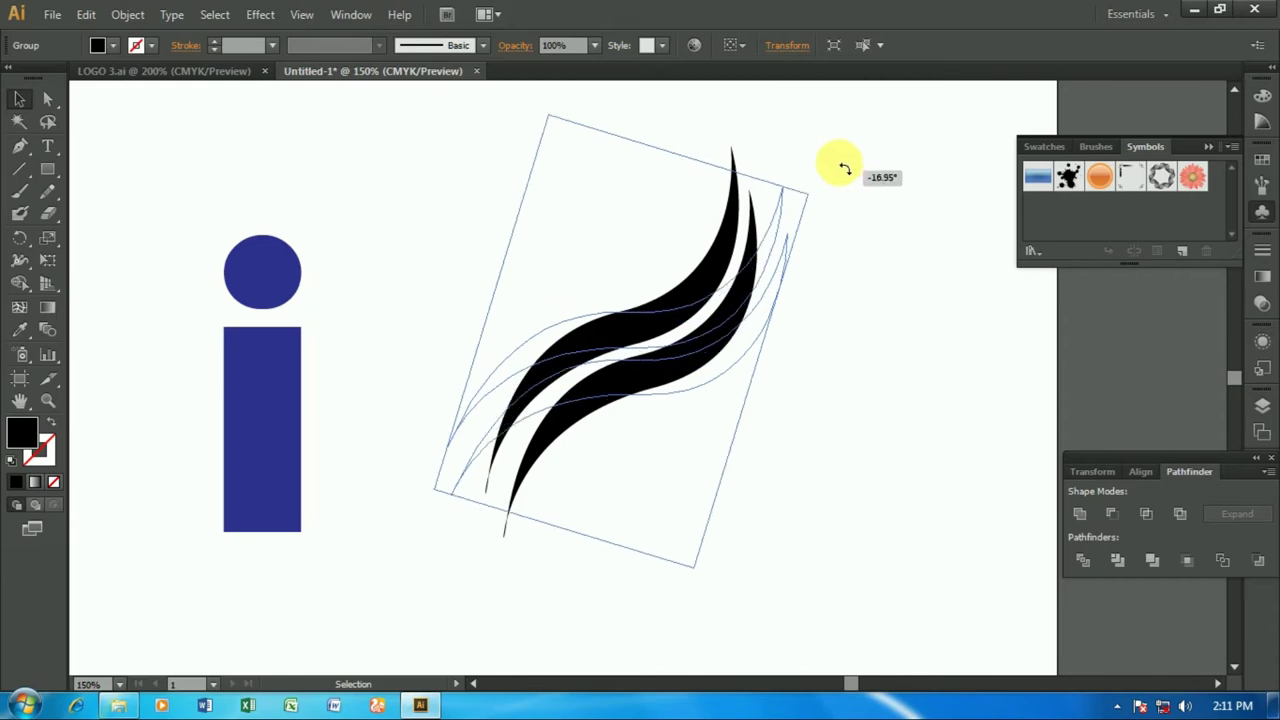
# Move the swoosh pair across the i's stem, shrinking and rotating it upright.
pyautogui.moveTo(909, 300); pyautogui.dragTo(846, 166)
pyautogui.moveTo(681, 352); pyautogui.dragTo(320, 400)
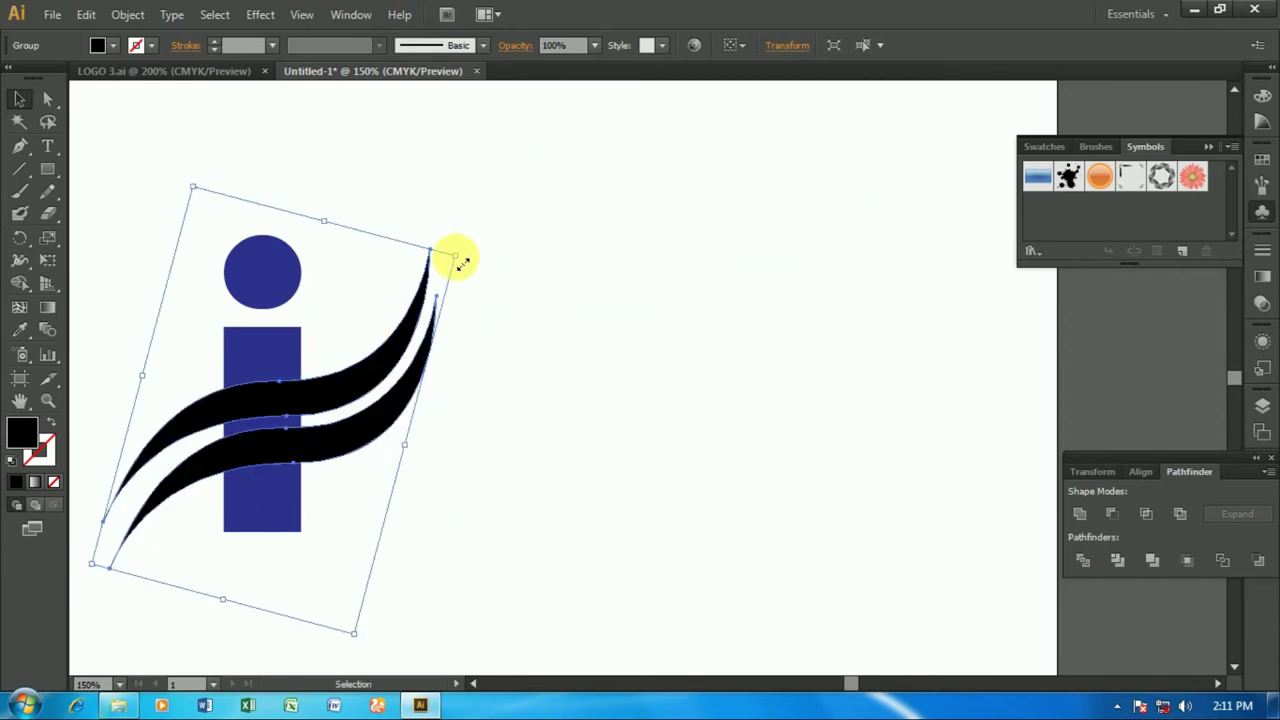
pyautogui.moveTo(455, 258); pyautogui.dragTo(428, 280)
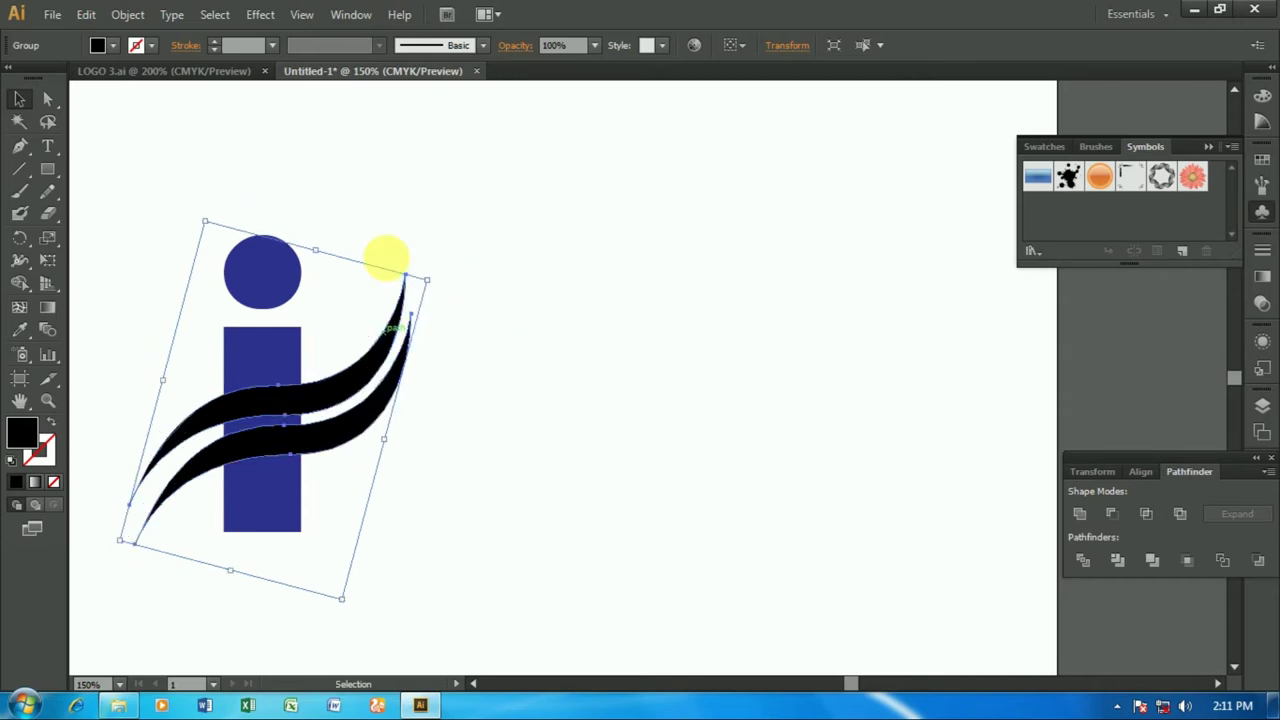
pyautogui.moveTo(208, 220); pyautogui.dragTo(144, 214)
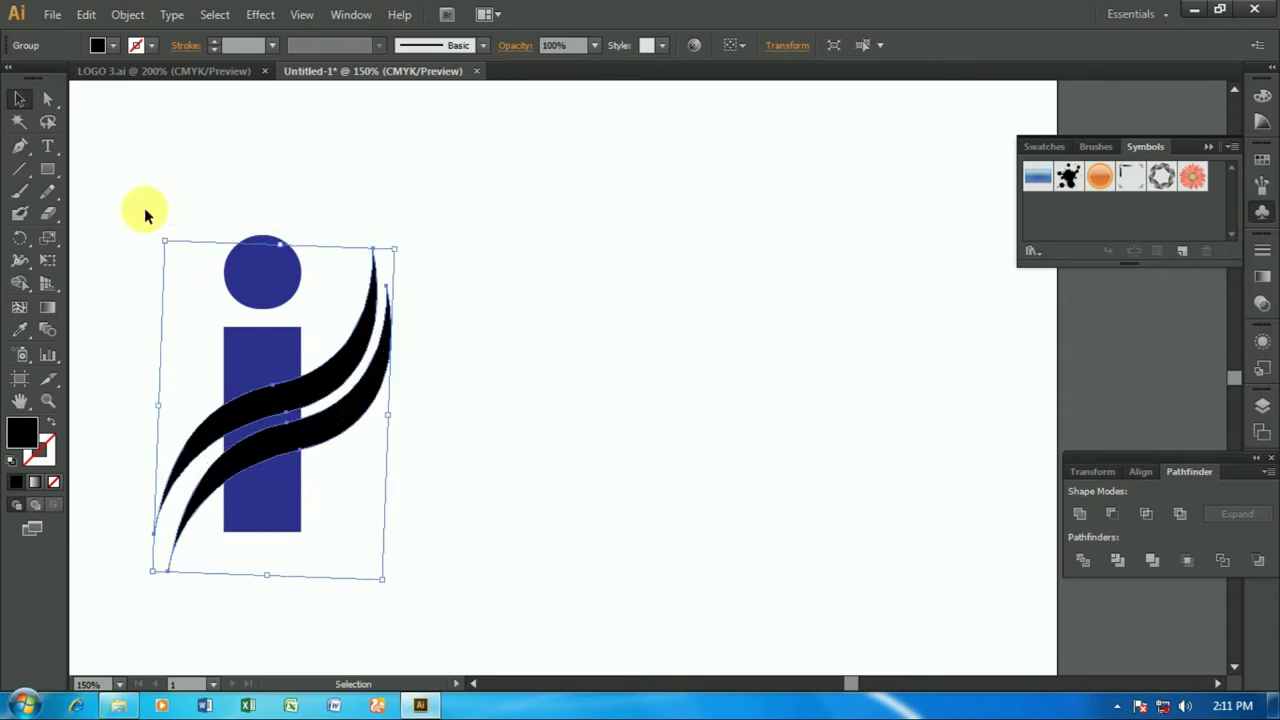
pyautogui.moveTo(307, 400); pyautogui.dragTo(280, 400)
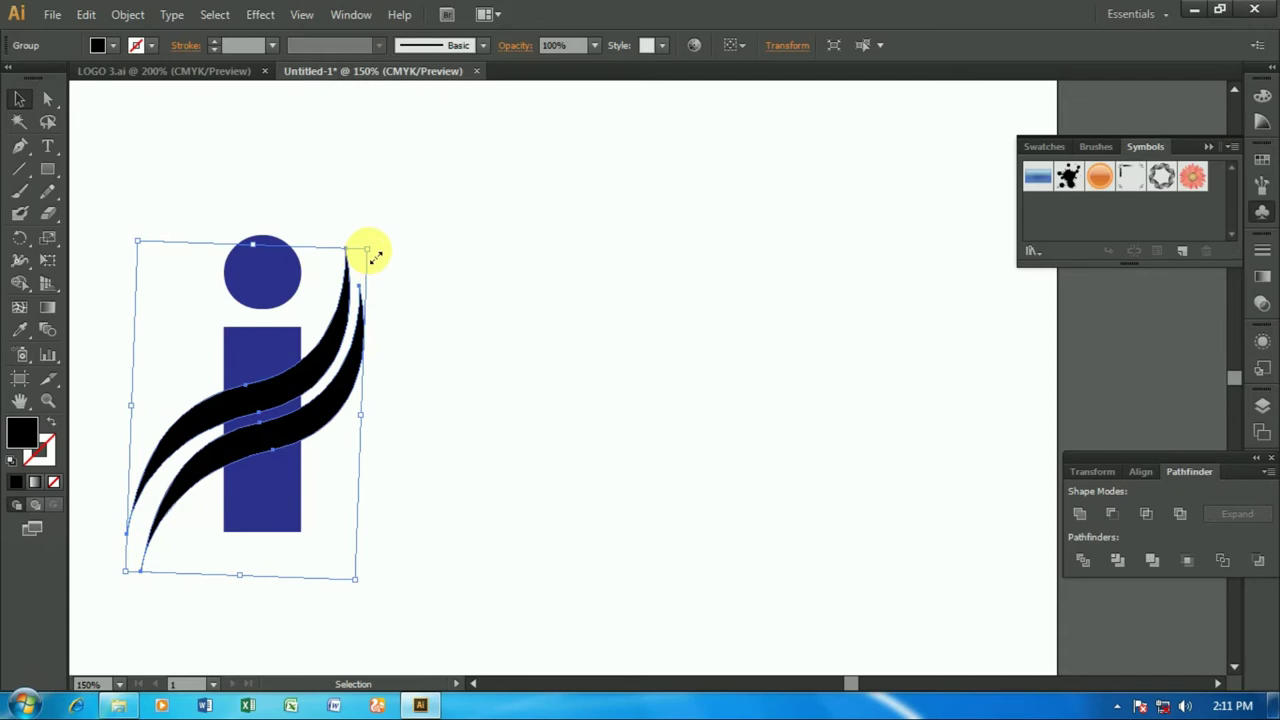
pyautogui.moveTo(370, 255); pyautogui.dragTo(325, 300)
# Undo the over-scaling of the swoosh and nudge it slightly down the stem.
pyautogui.click(392, 420)
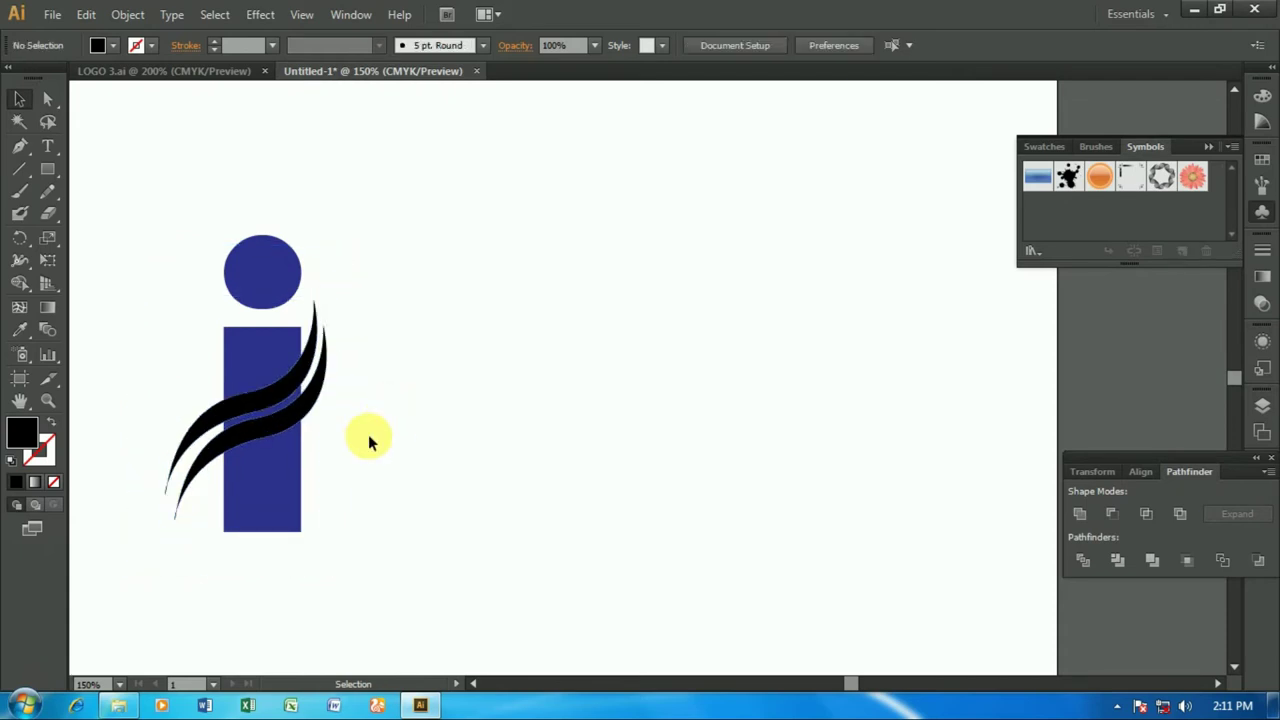
pyautogui.moveTo(300, 432); pyautogui.dragTo(320, 429)
pyautogui.click(518, 402)
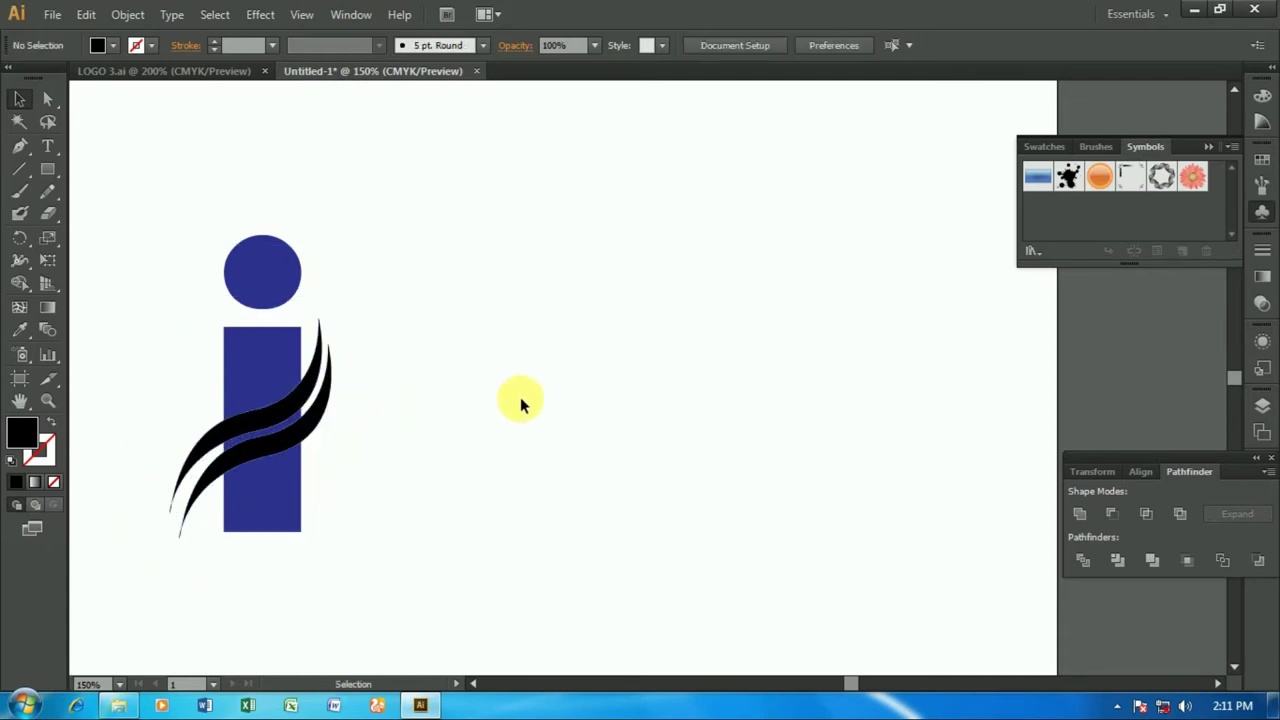
pyautogui.scroll(-1, 522, 403)
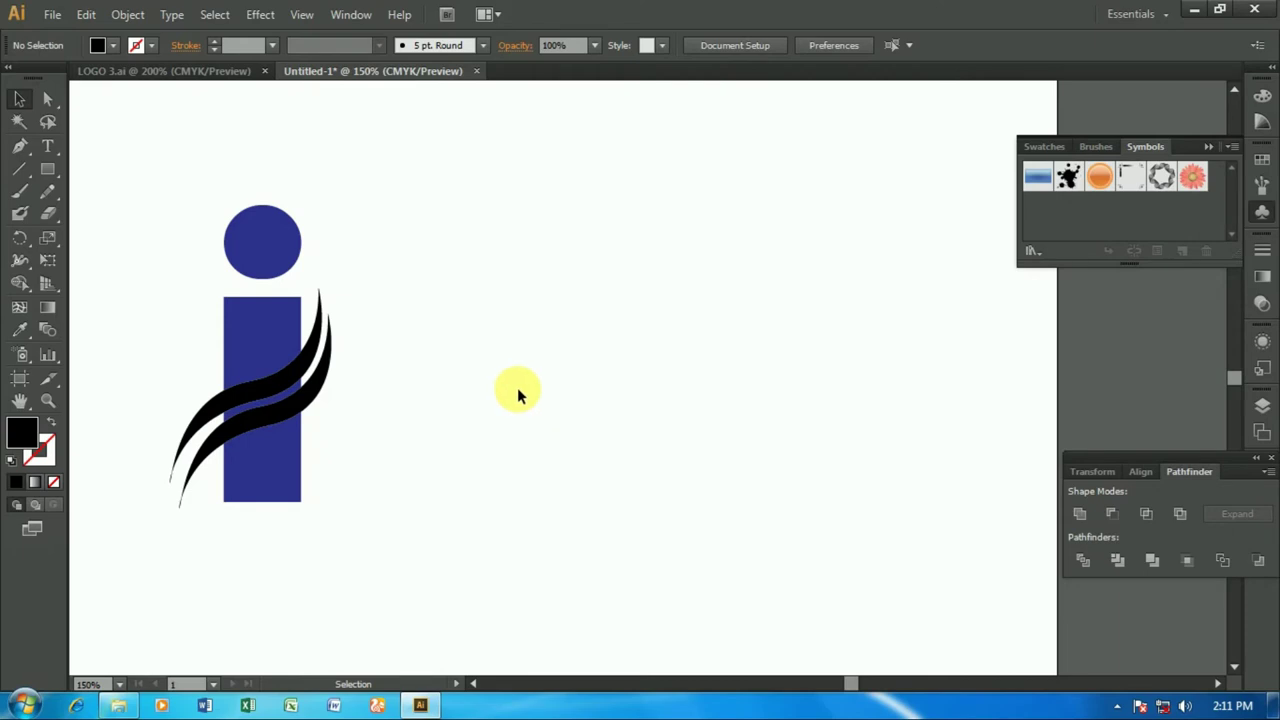
pyautogui.hotkey('ctrl', 'z')
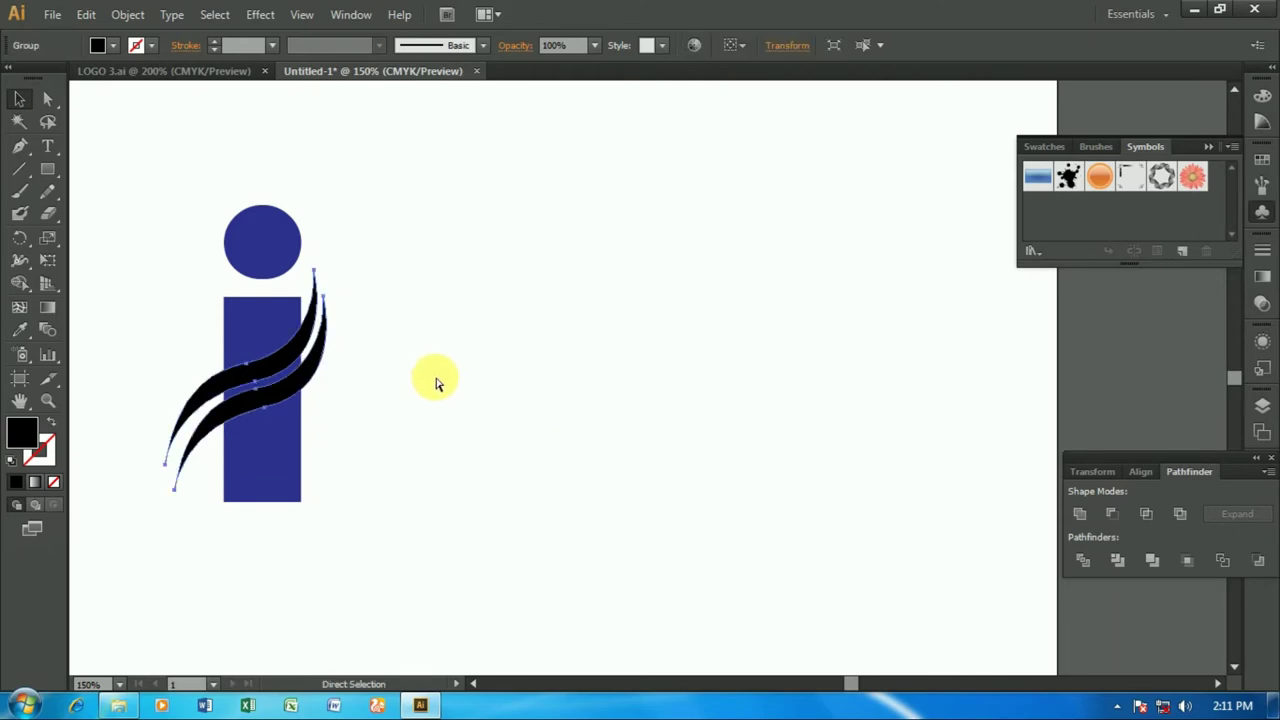
pyautogui.hotkey('ctrl', 'z')
pyautogui.hotkey('ctrl', 'z')
pyautogui.click(442, 340)
pyautogui.moveTo(337, 366); pyautogui.dragTo(343, 386)
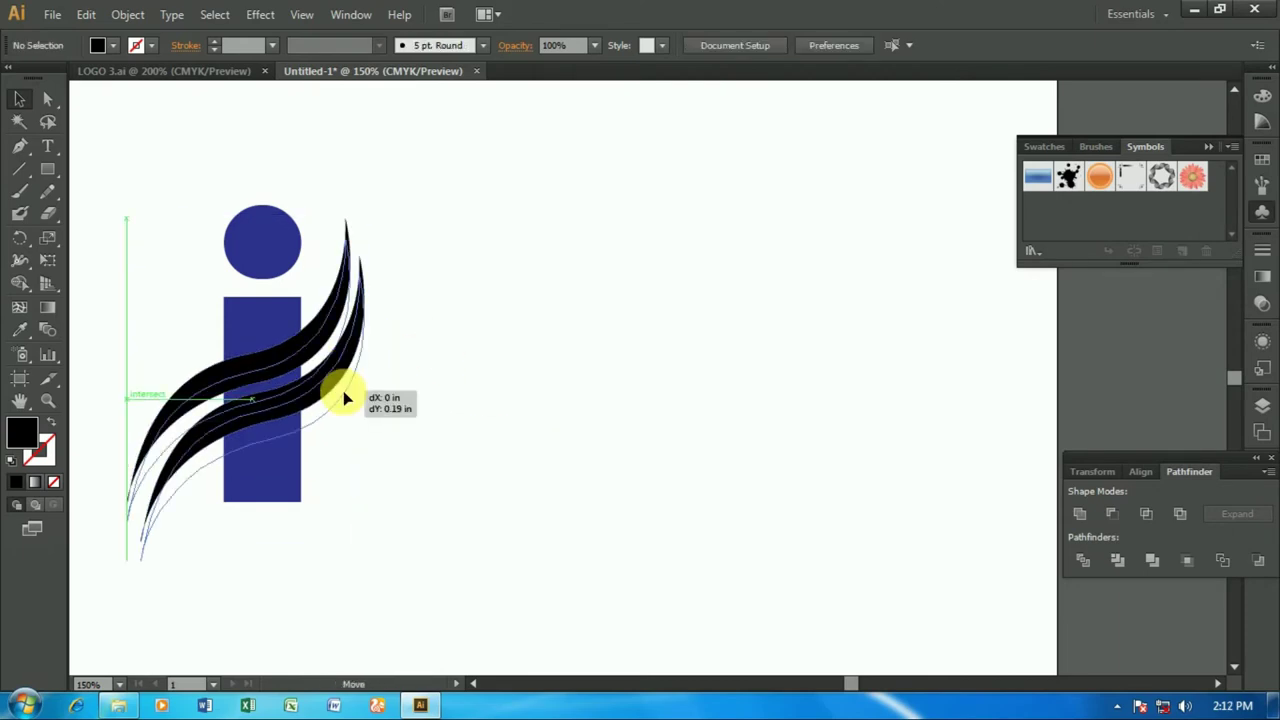
# Move the whole i logo toward the artboard's centre.
pyautogui.click(469, 426)
pyautogui.scroll(-1, 470, 430)
pyautogui.moveTo(280, 446); pyautogui.dragTo(594, 456)
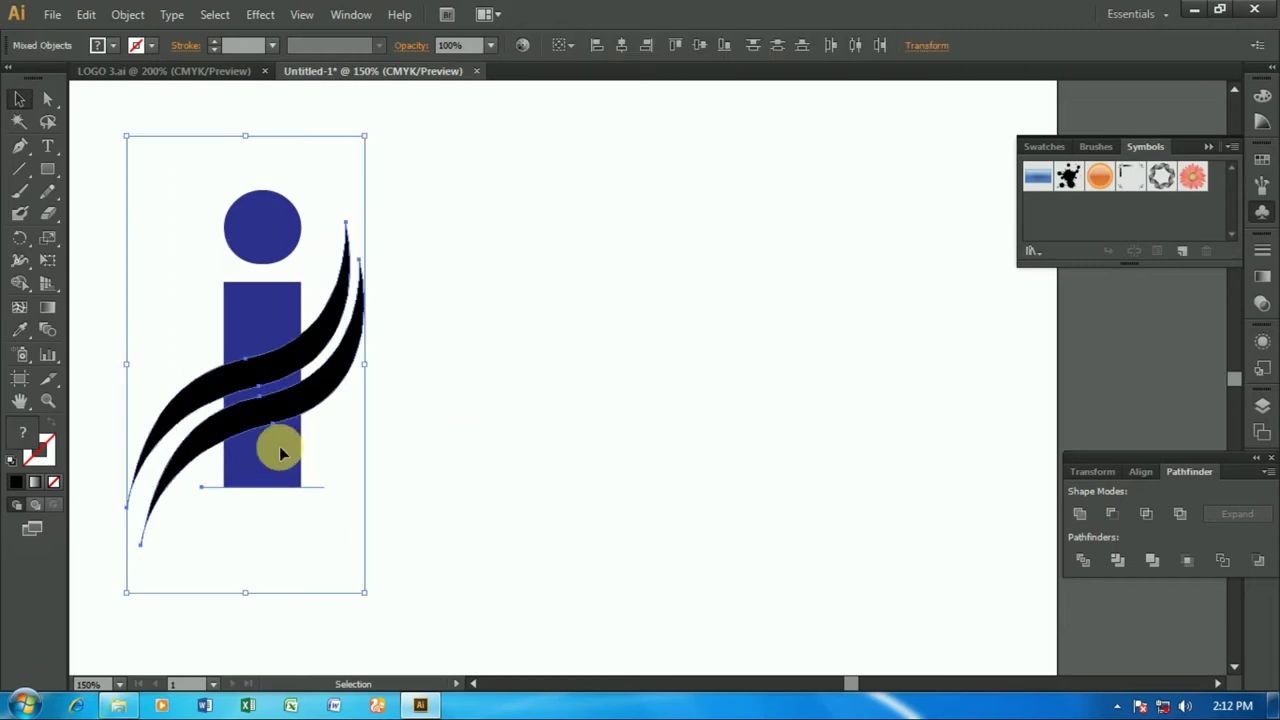
pyautogui.click(704, 465)
pyautogui.click(657, 370)
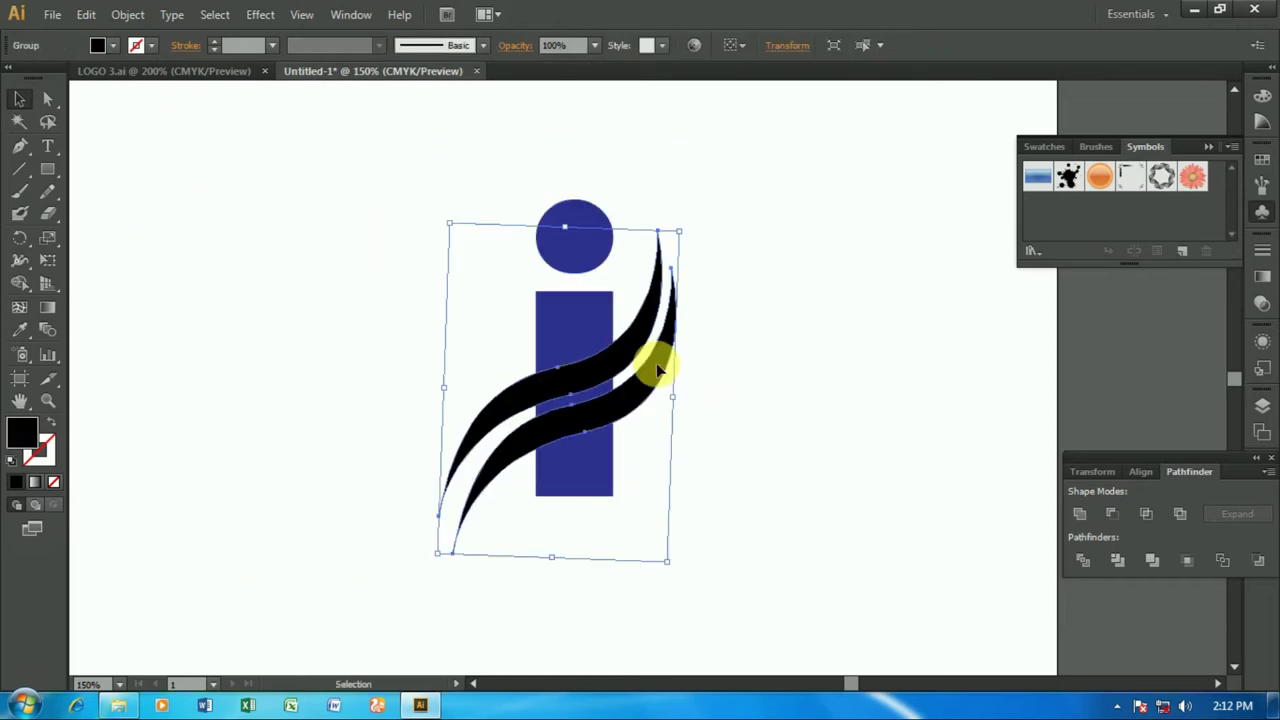
# Place a spare copy of the double swoosh to the right of the i.
pyautogui.moveTo(657, 370); pyautogui.dragTo(852, 372)
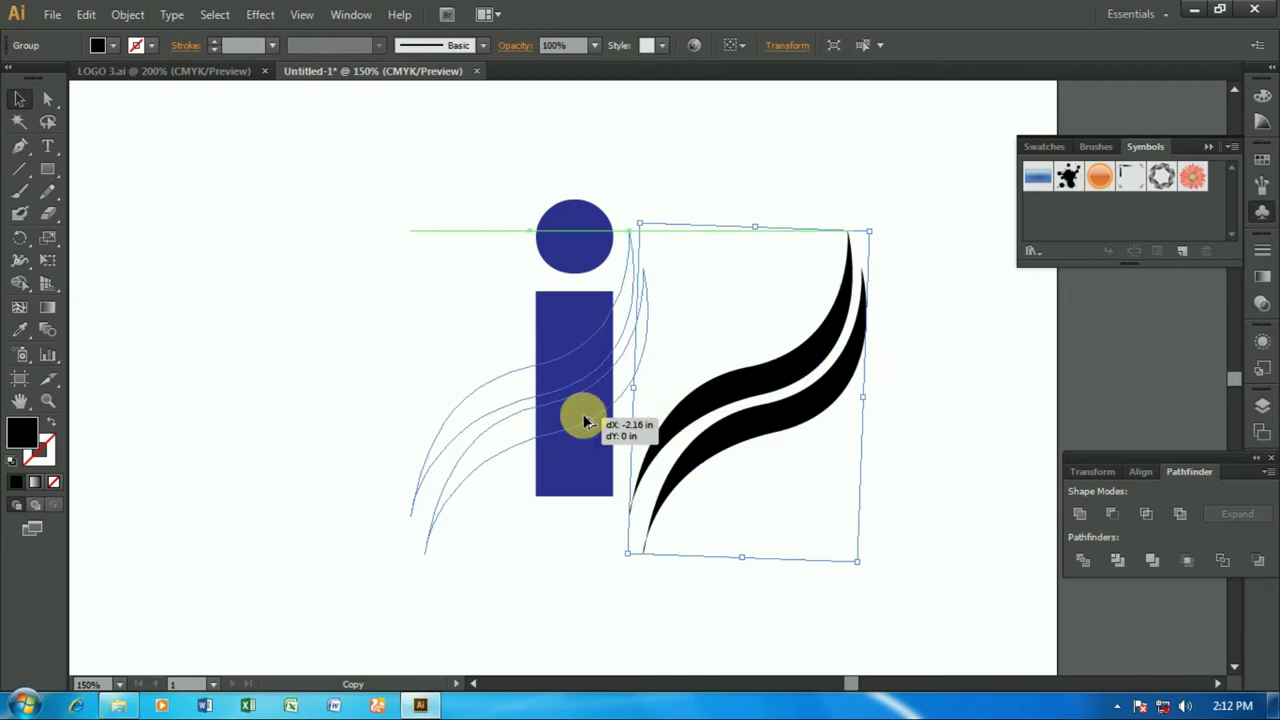
pyautogui.moveTo(805, 420); pyautogui.dragTo(601, 410)
pyautogui.click(923, 343)
pyautogui.moveTo(808, 377); pyautogui.dragTo(863, 350)
# Ungroup the double swoosh sitting on the i.
pyautogui.click(597, 370)
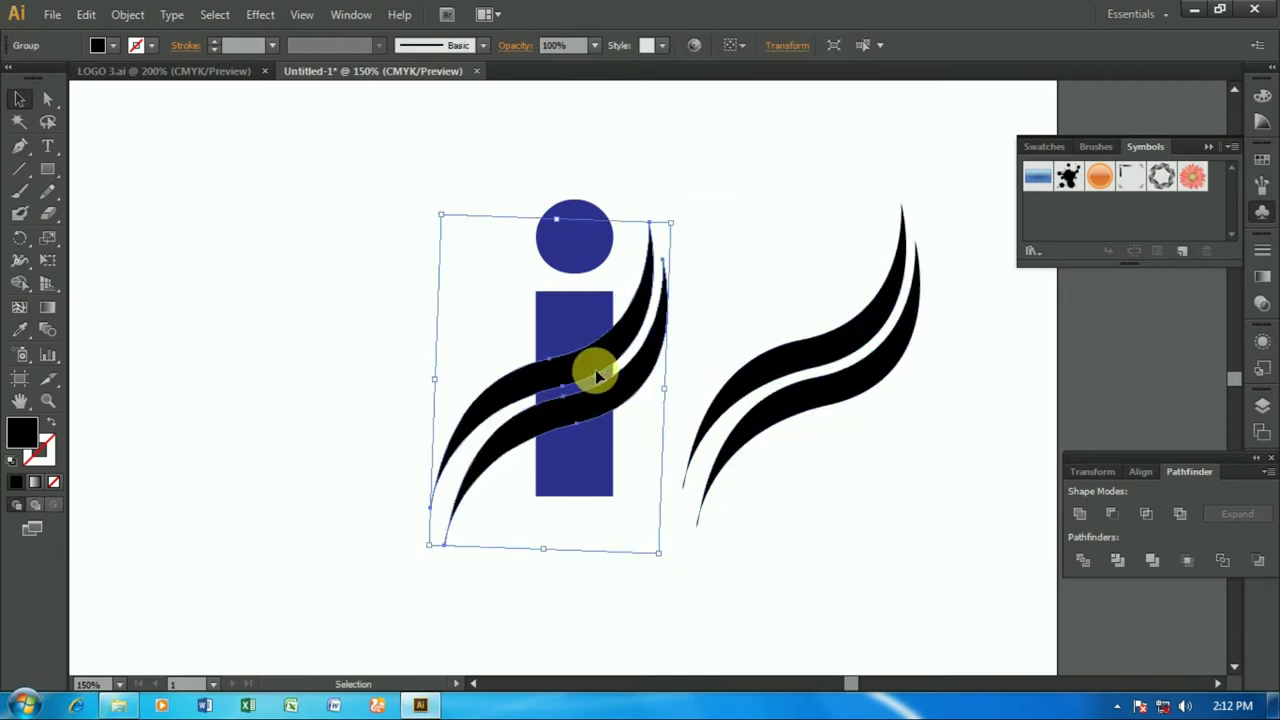
pyautogui.rightClick(595, 369)
pyautogui.click(655, 480)
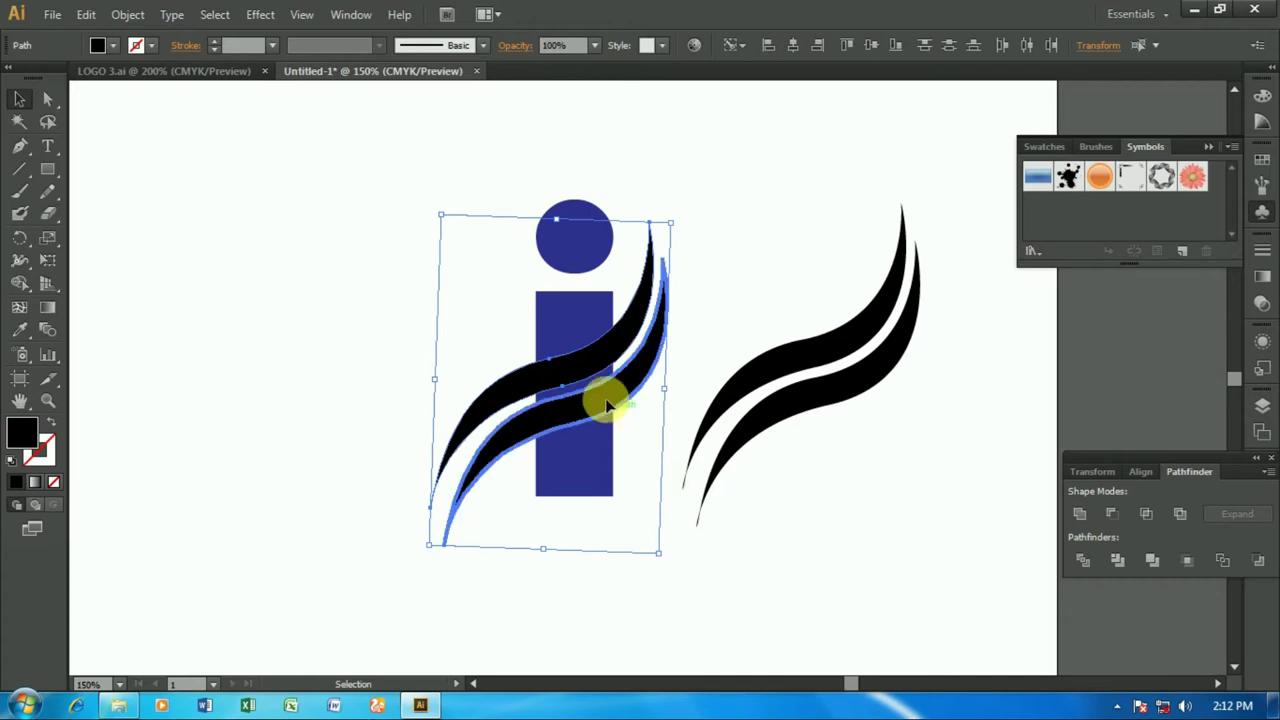
pyautogui.click(671, 380)
# Stretch the upper stroke to close the gap, then unite both strokes with Pathfinder Unite.
pyautogui.click(592, 403)
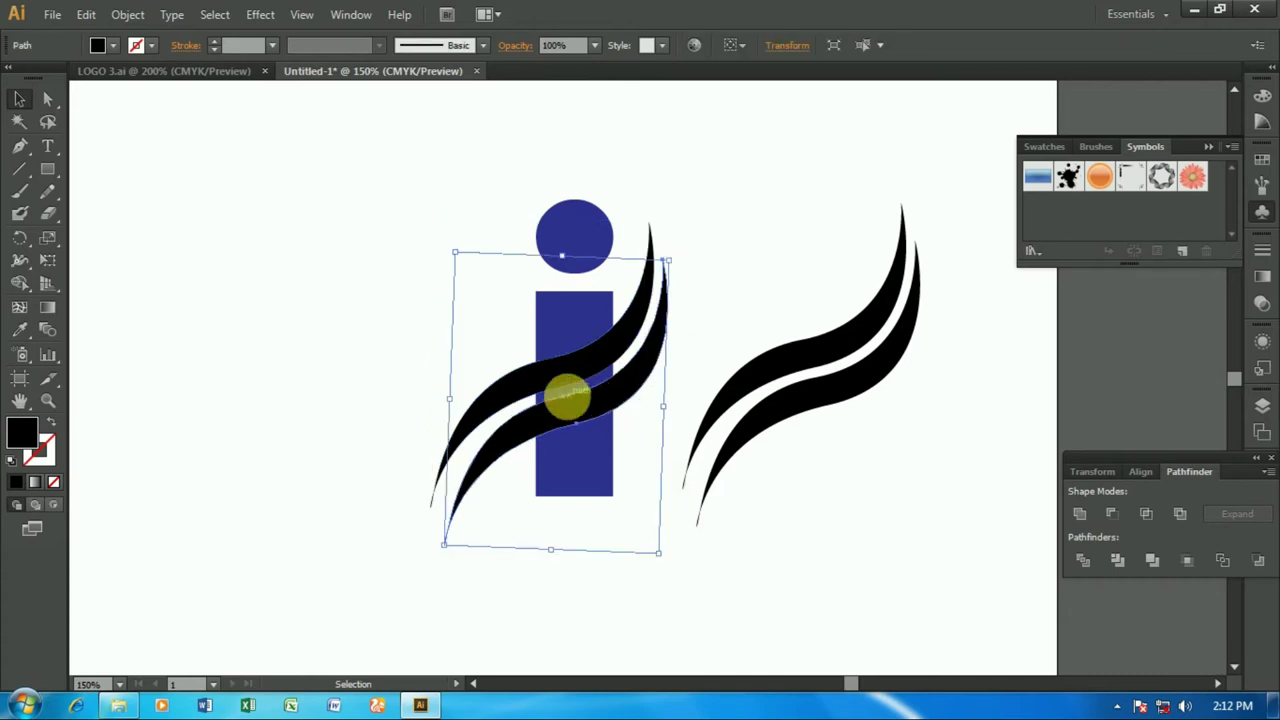
pyautogui.click(577, 389)
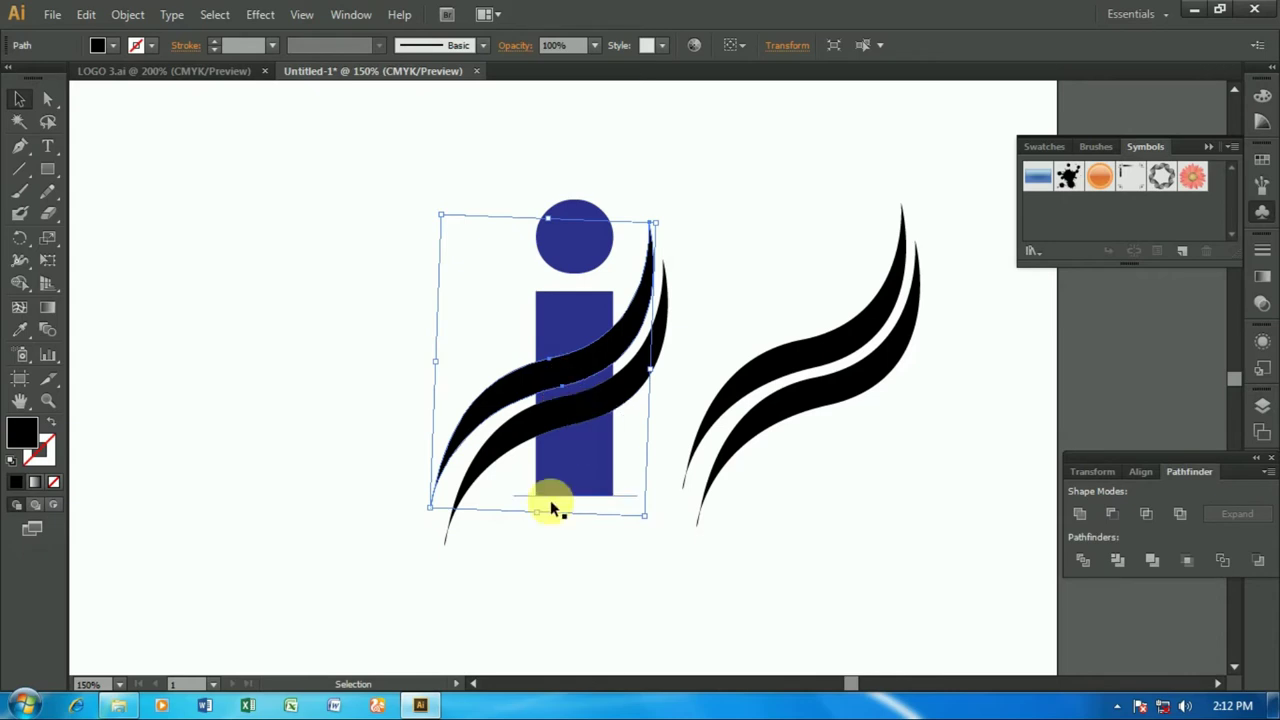
pyautogui.moveTo(537, 513); pyautogui.dragTo(538, 532)
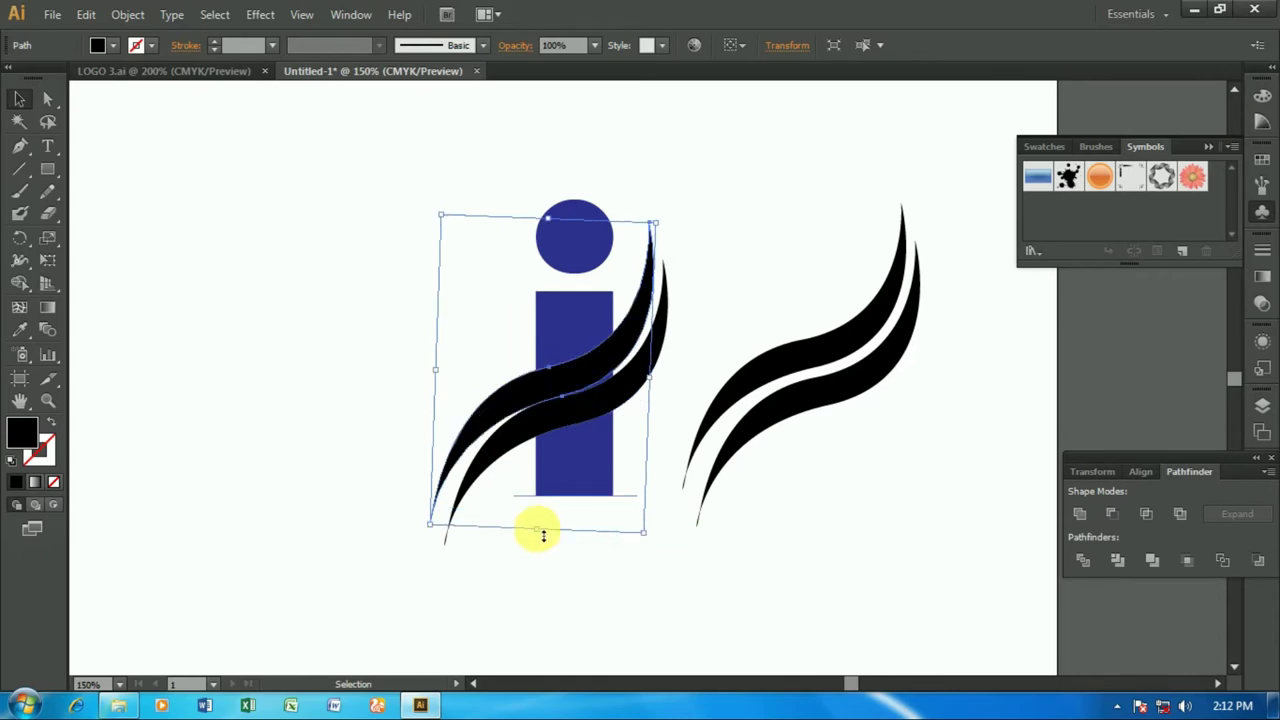
pyautogui.moveTo(659, 382); pyautogui.dragTo(662, 378)
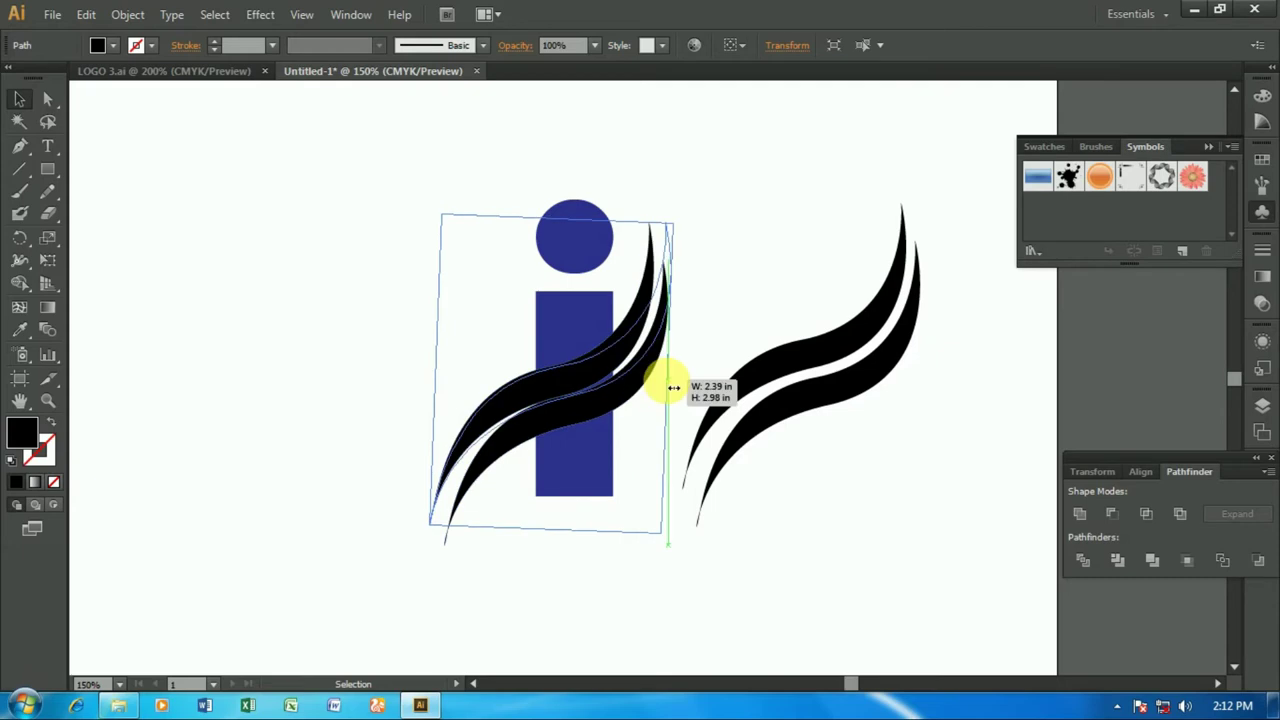
pyautogui.keyDown('shift'); pyautogui.click(498, 480); pyautogui.keyUp('shift')
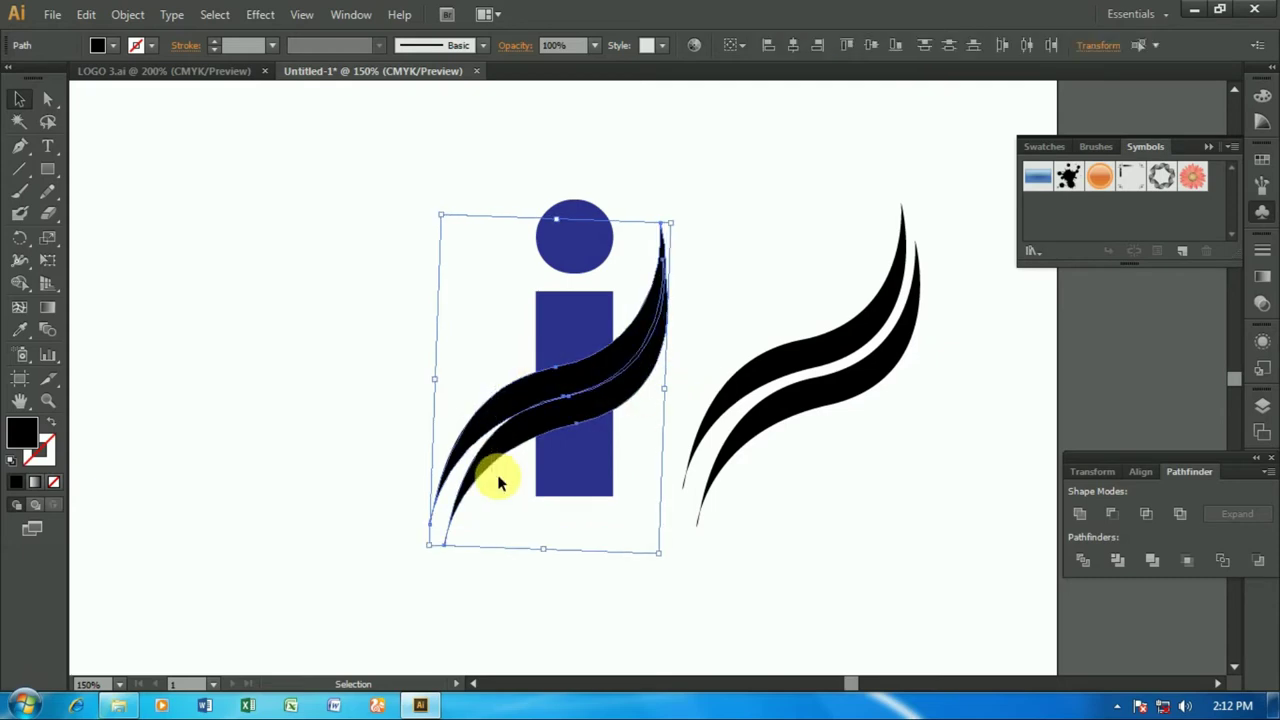
pyautogui.click(1080, 513)
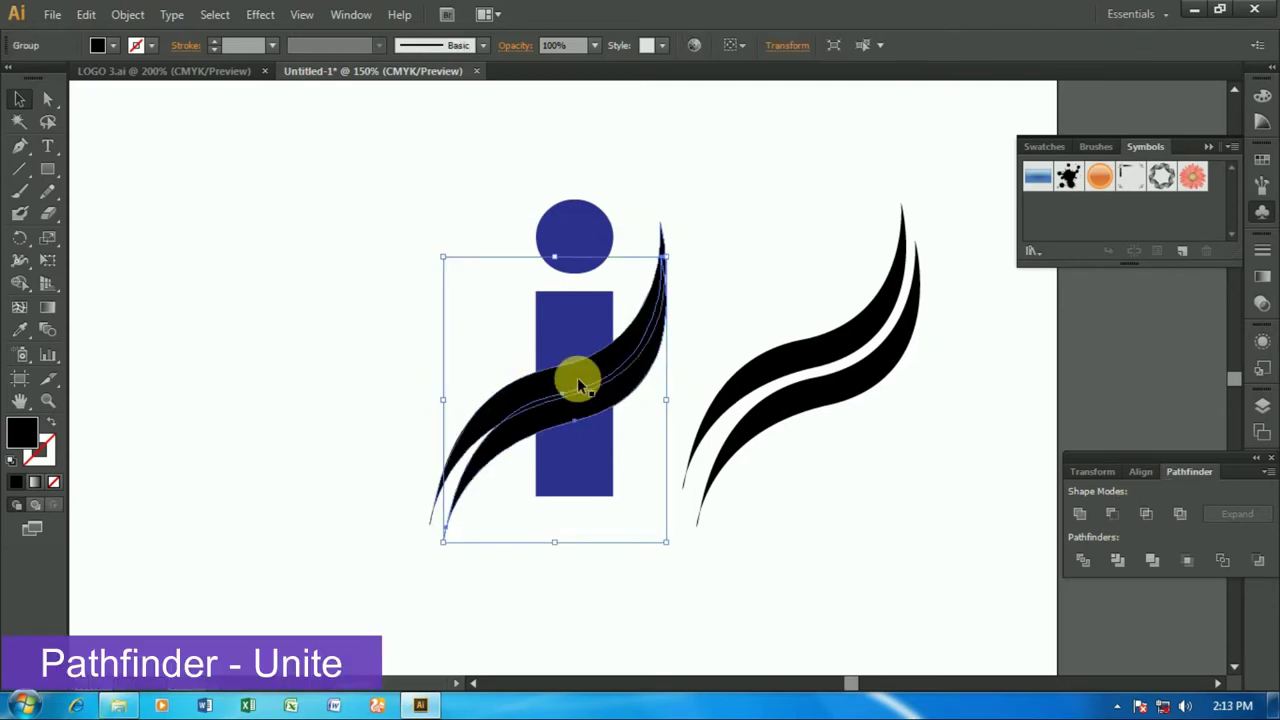
# Subtract the merged swoosh from the i with Minus Front, then move the spare swoosh over the gap.
pyautogui.click(891, 551)
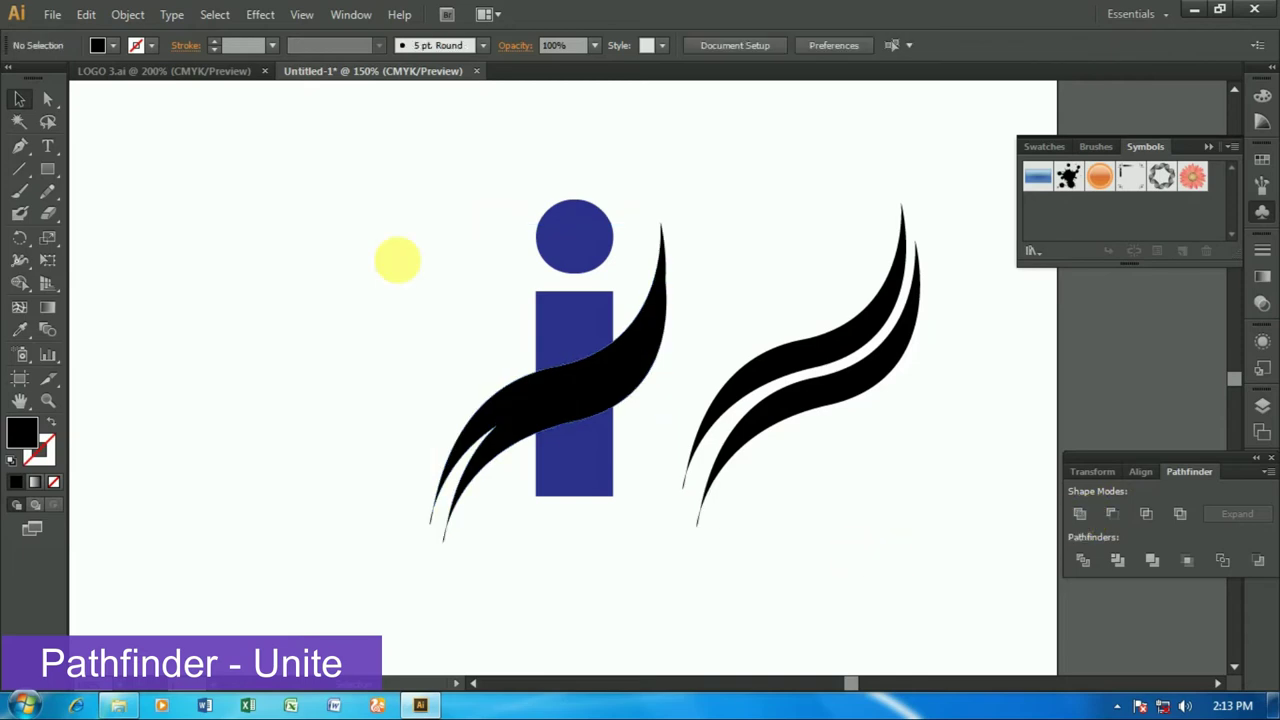
pyautogui.moveTo(405, 260); pyautogui.dragTo(523, 400)
pyautogui.click(739, 259)
pyautogui.rightClick(577, 232)
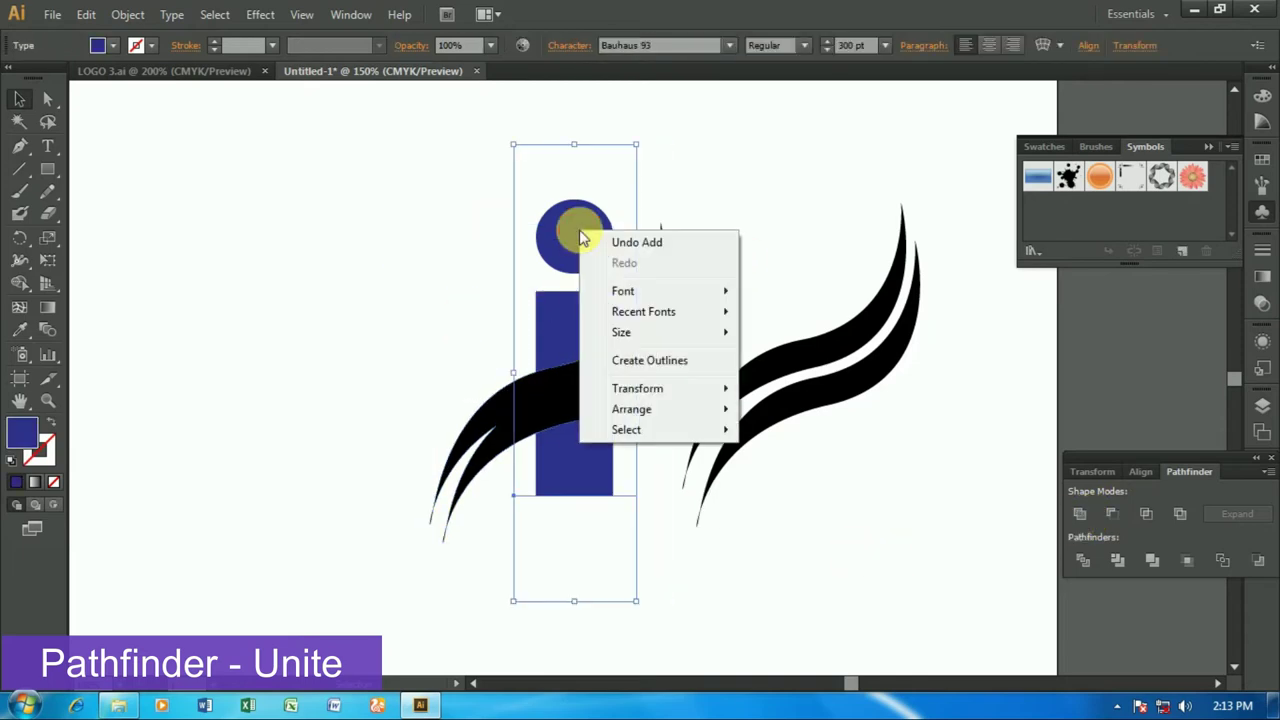
pyautogui.press('Escape')
pyautogui.click(808, 280)
pyautogui.moveTo(434, 236); pyautogui.dragTo(628, 486)
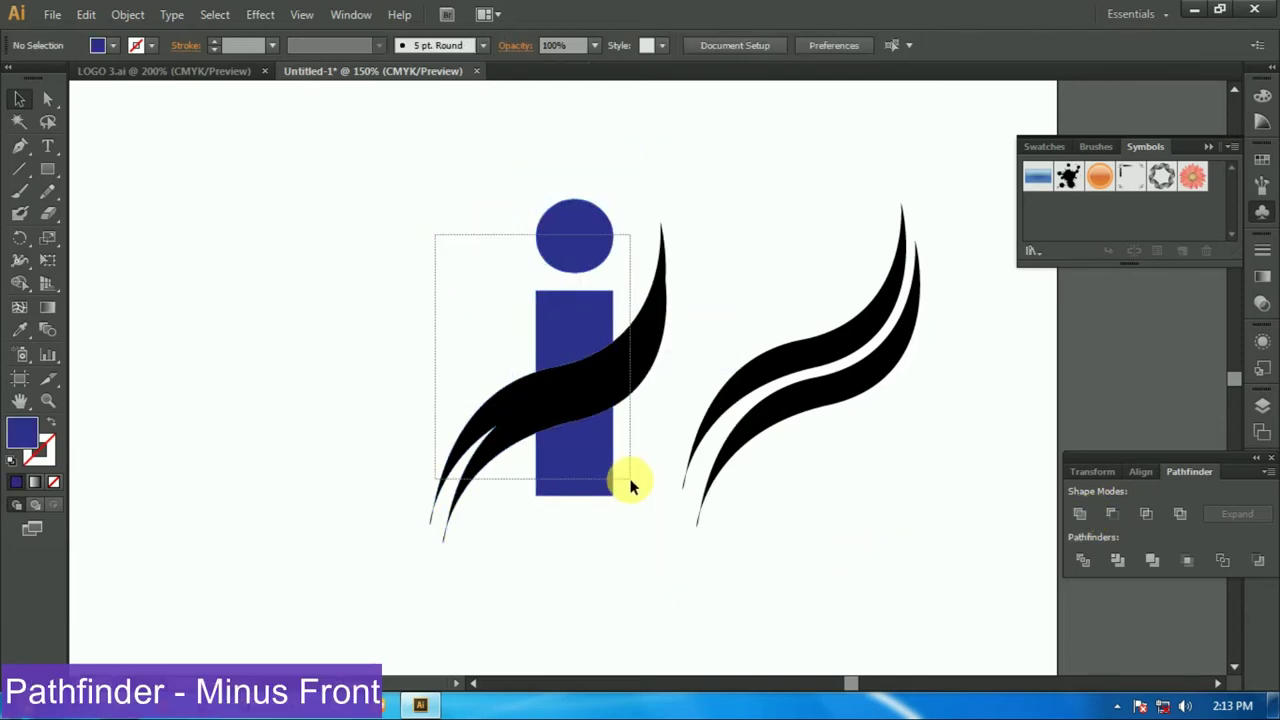
pyautogui.click(1108, 515)
pyautogui.click(880, 515)
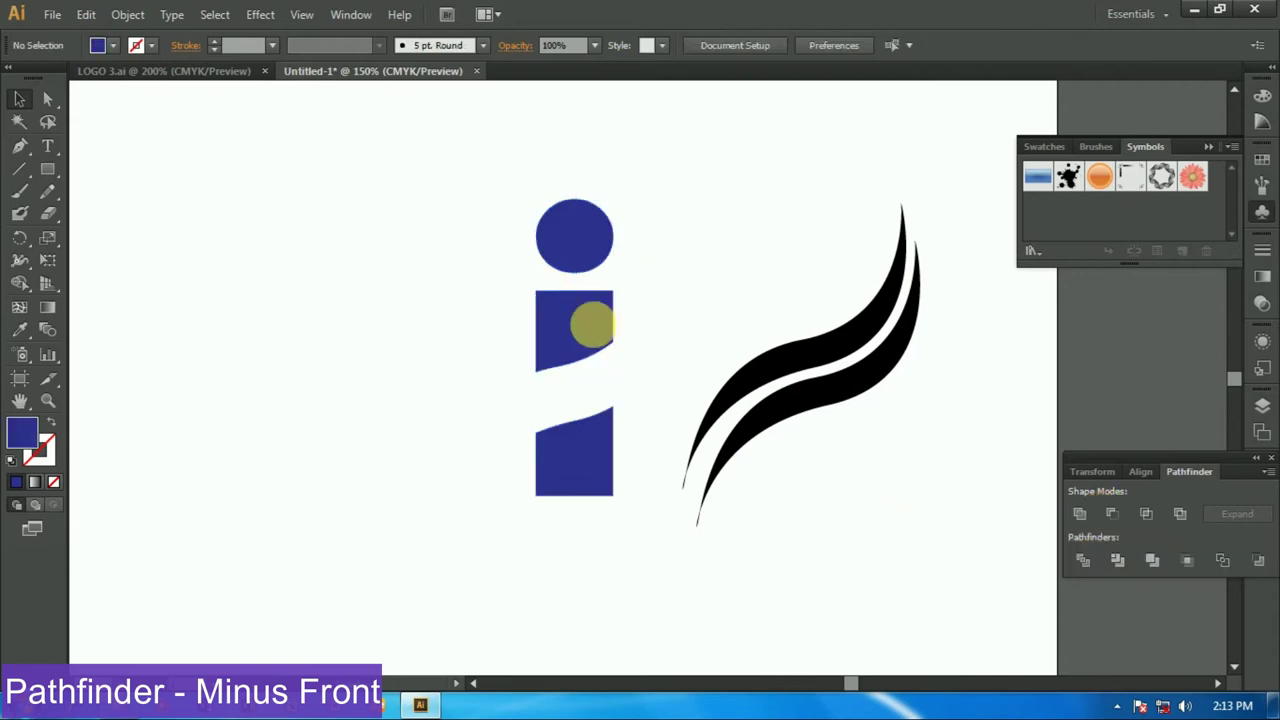
pyautogui.moveTo(808, 363); pyautogui.dragTo(540, 387)
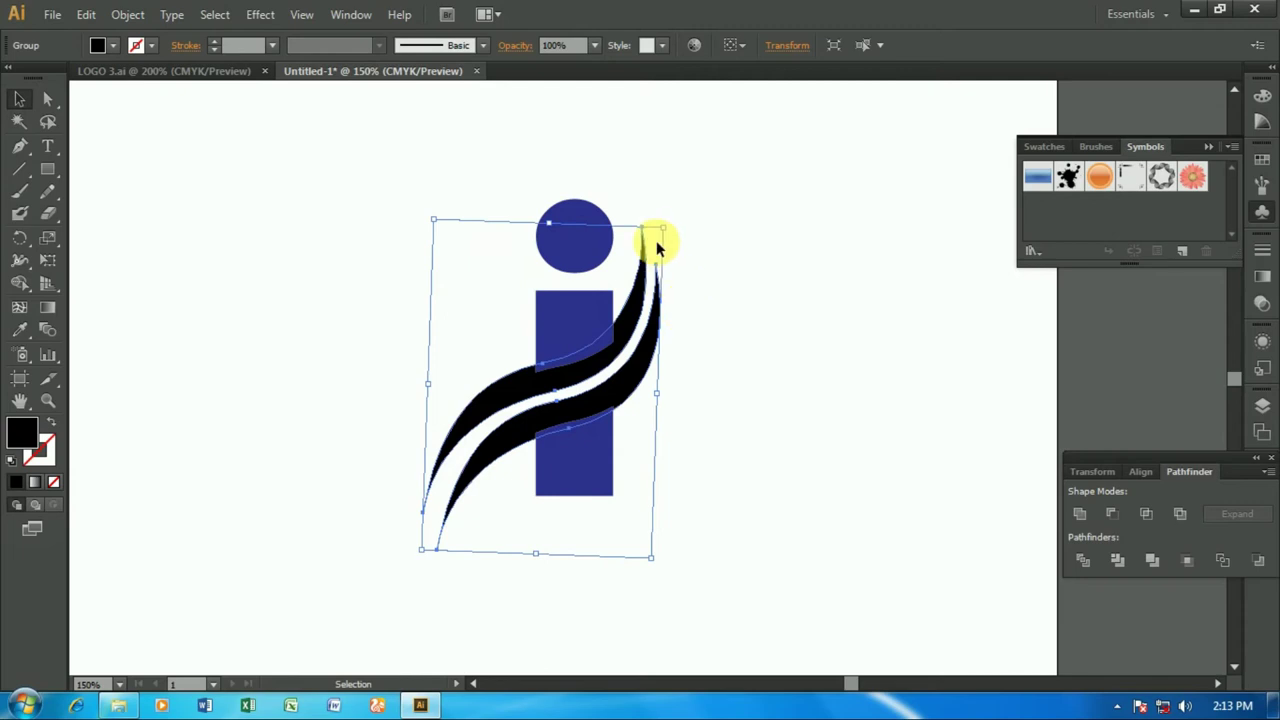
# Resize the spare swoosh to fit and bring it in front of the i.
pyautogui.moveTo(670, 234); pyautogui.dragTo(663, 246)
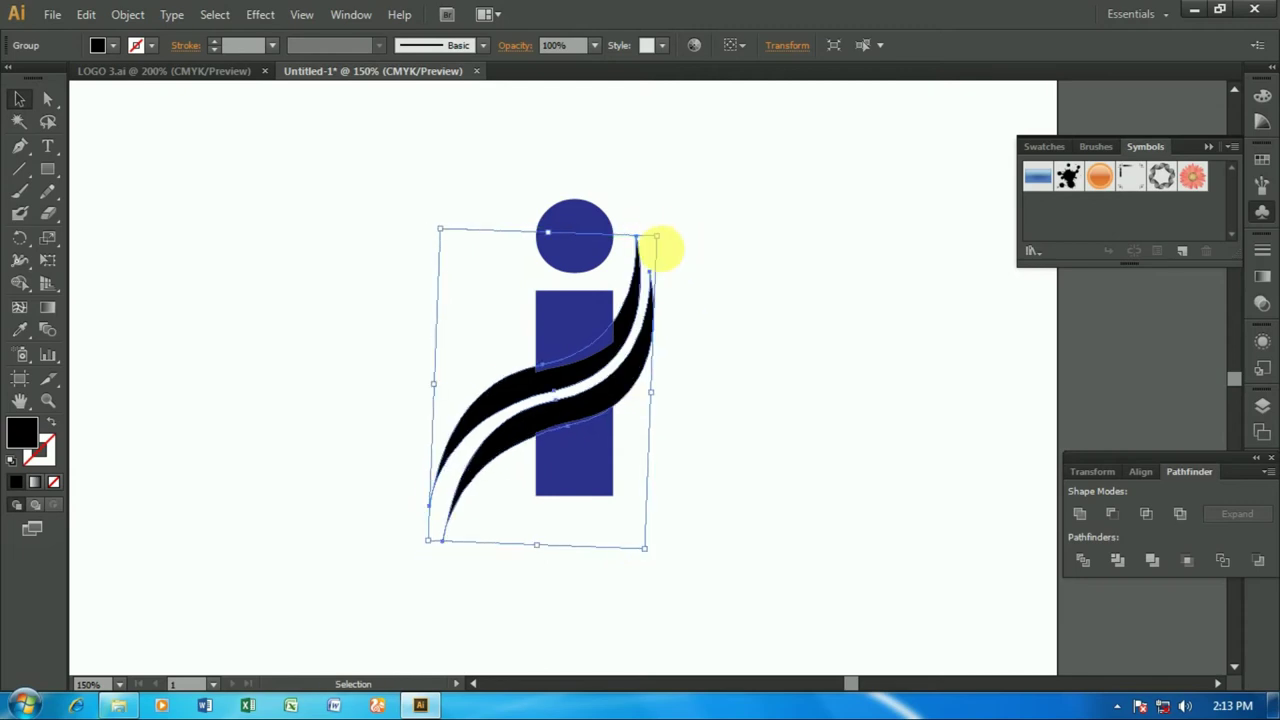
pyautogui.click(749, 329)
pyautogui.rightClick(628, 358)
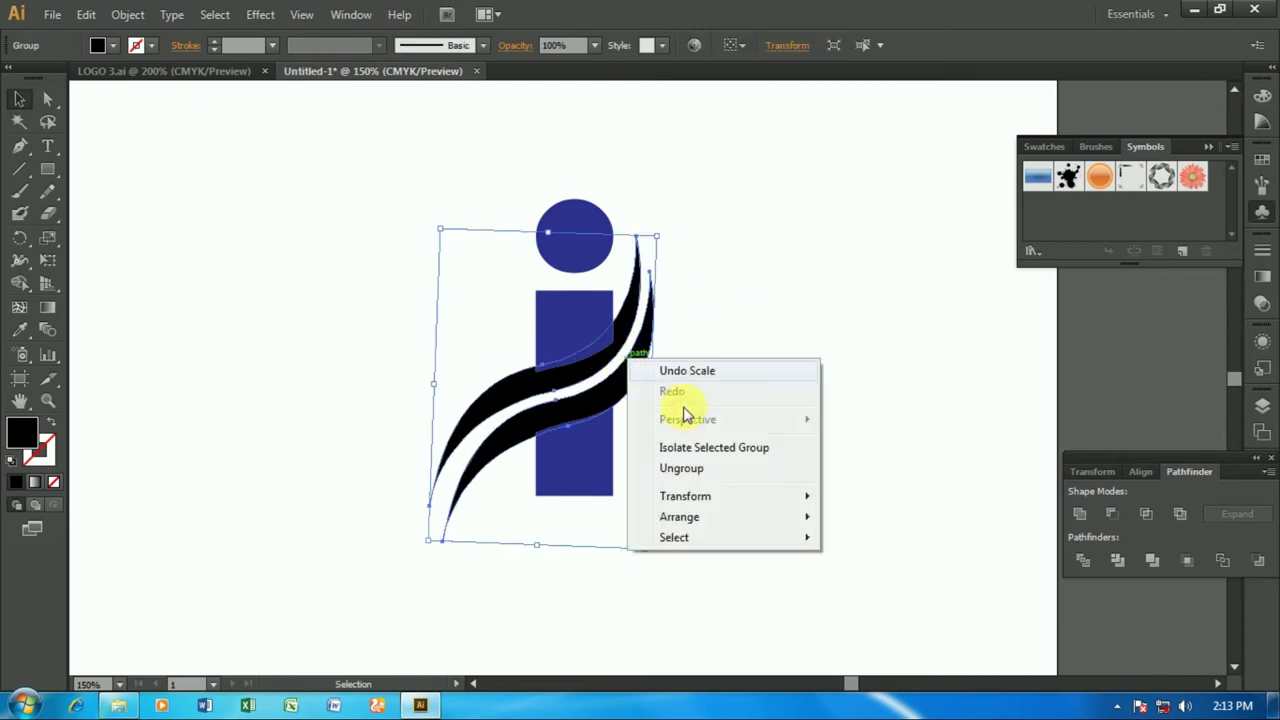
pyautogui.moveTo(679, 516)
pyautogui.click(871, 514)
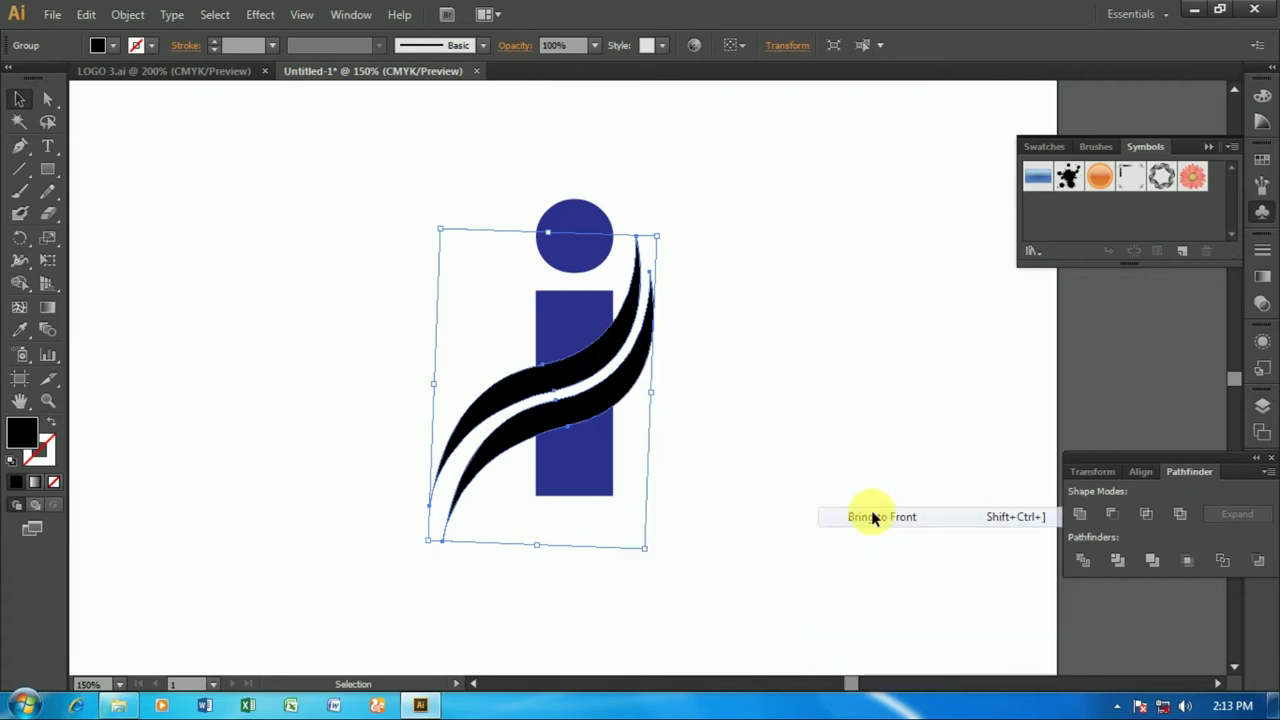
pyautogui.click(752, 380)
# Nudge the swoosh group up and right over the i's curved gap.
pyautogui.click(645, 370)
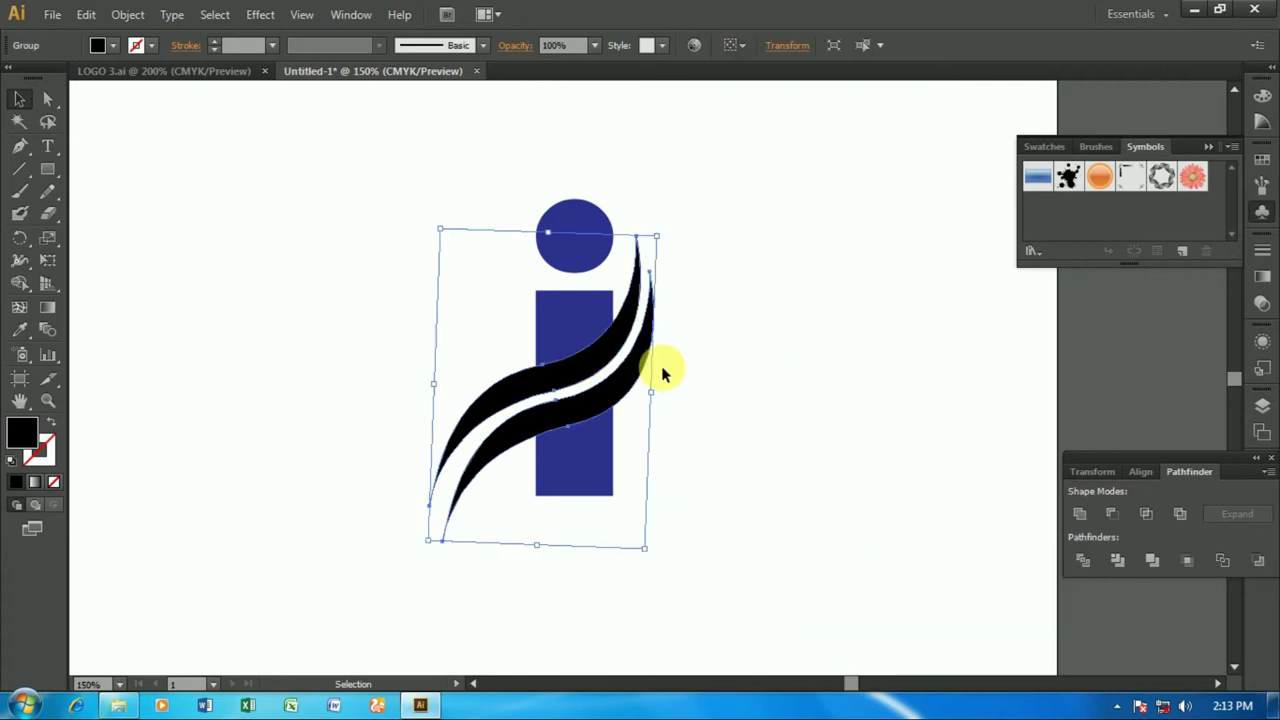
pyautogui.press('Up')
pyautogui.press('Up')
pyautogui.press('Up')
pyautogui.press('Up')
pyautogui.press('Up')
pyautogui.press('Up')
pyautogui.press('Up')
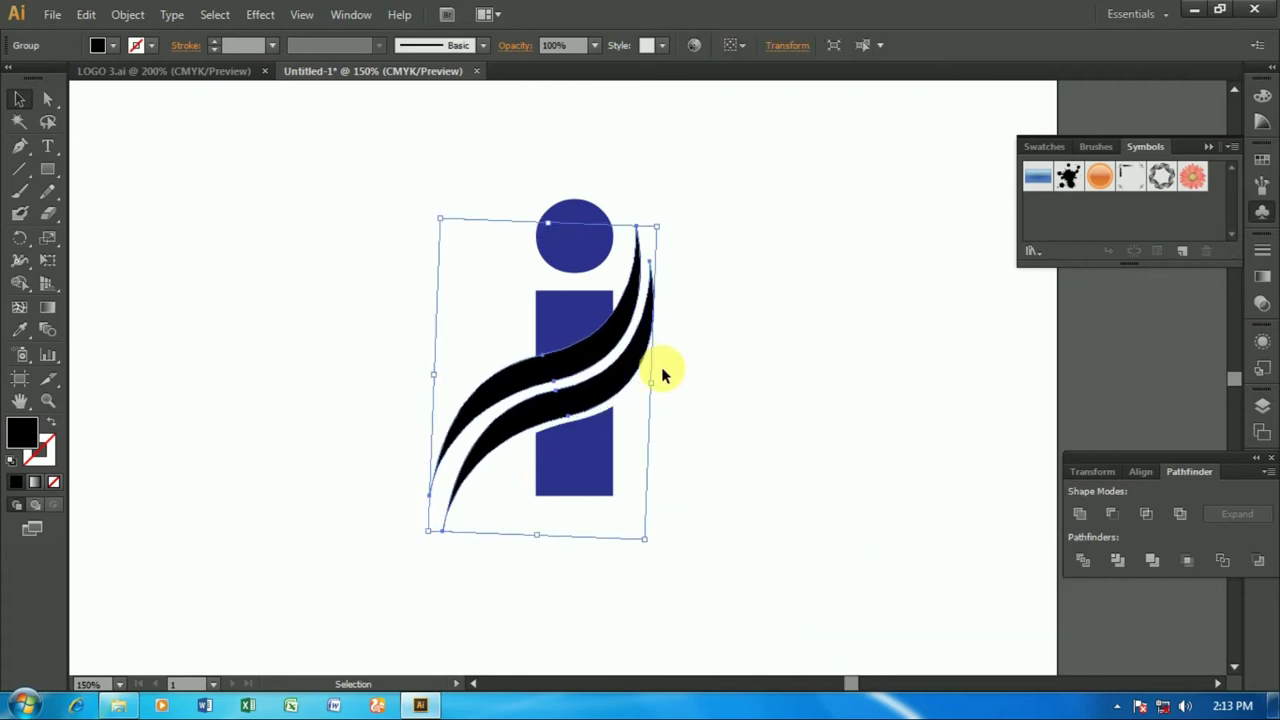
pyautogui.press('Right')
pyautogui.press('Right')
pyautogui.press('Right')
pyautogui.press('Right')
pyautogui.press('Right')
pyautogui.press('Right')
pyautogui.press('Up')
pyautogui.press('Up')
pyautogui.press('Up')
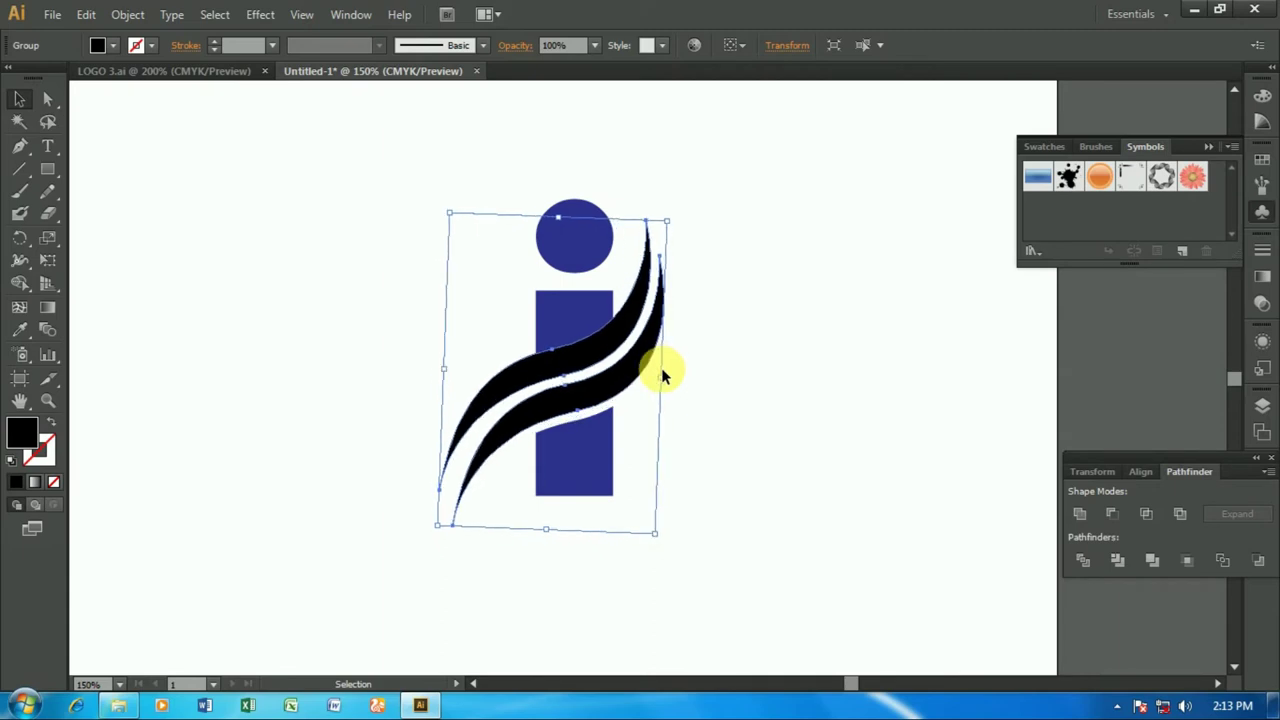
pyautogui.click(778, 403)
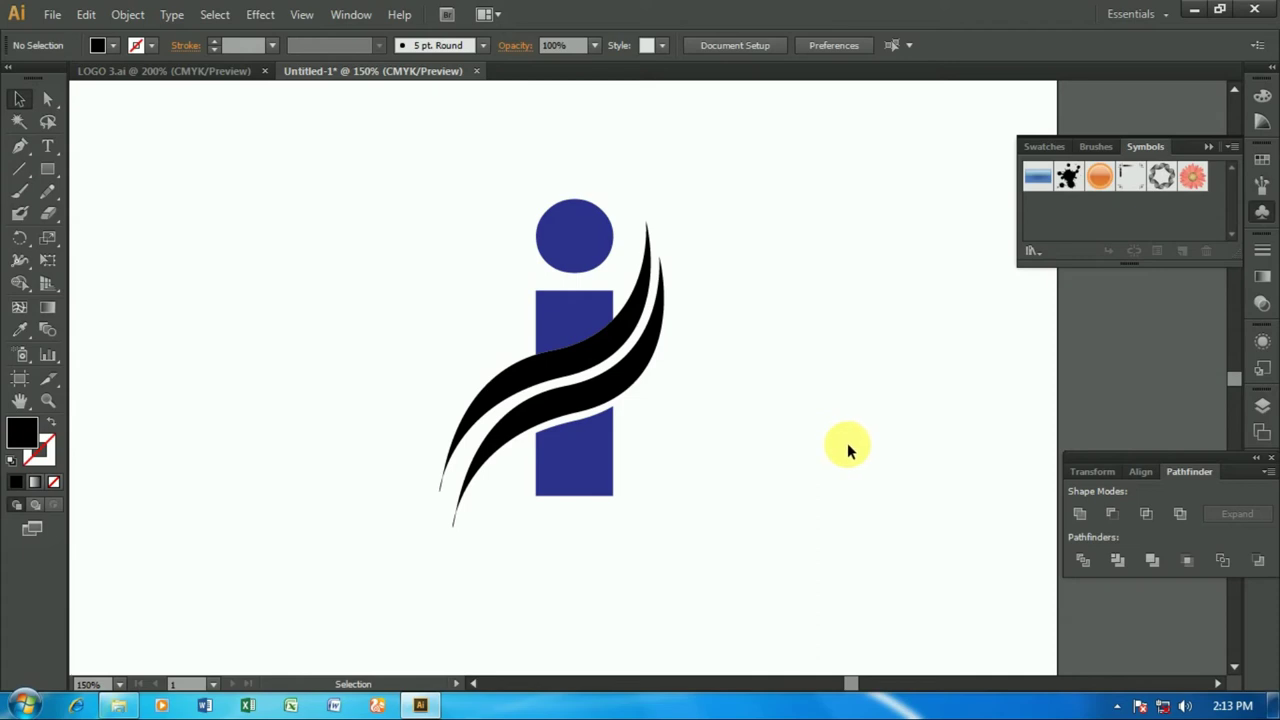
# Ungroup the swooshes and fill the upper swoosh green.
pyautogui.rightClick(613, 349)
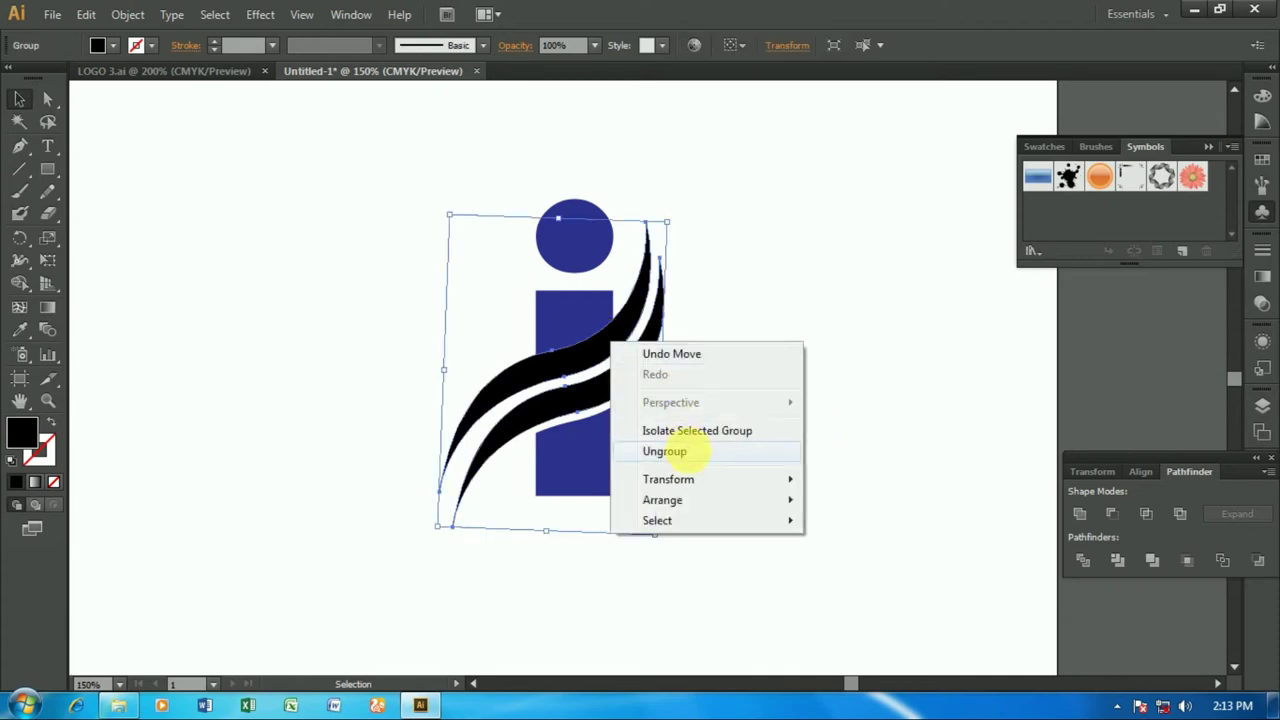
pyautogui.click(672, 451)
pyautogui.click(886, 378)
pyautogui.click(617, 347)
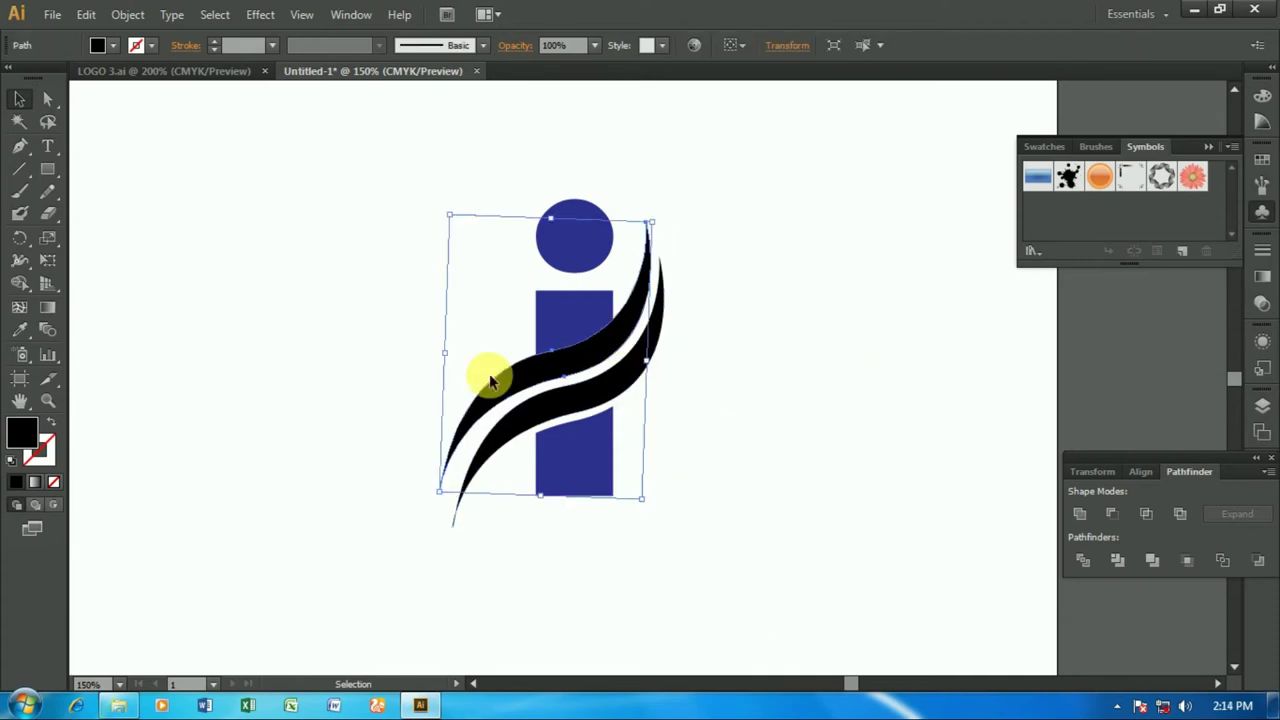
pyautogui.click(110, 45)
pyautogui.click(91, 77)
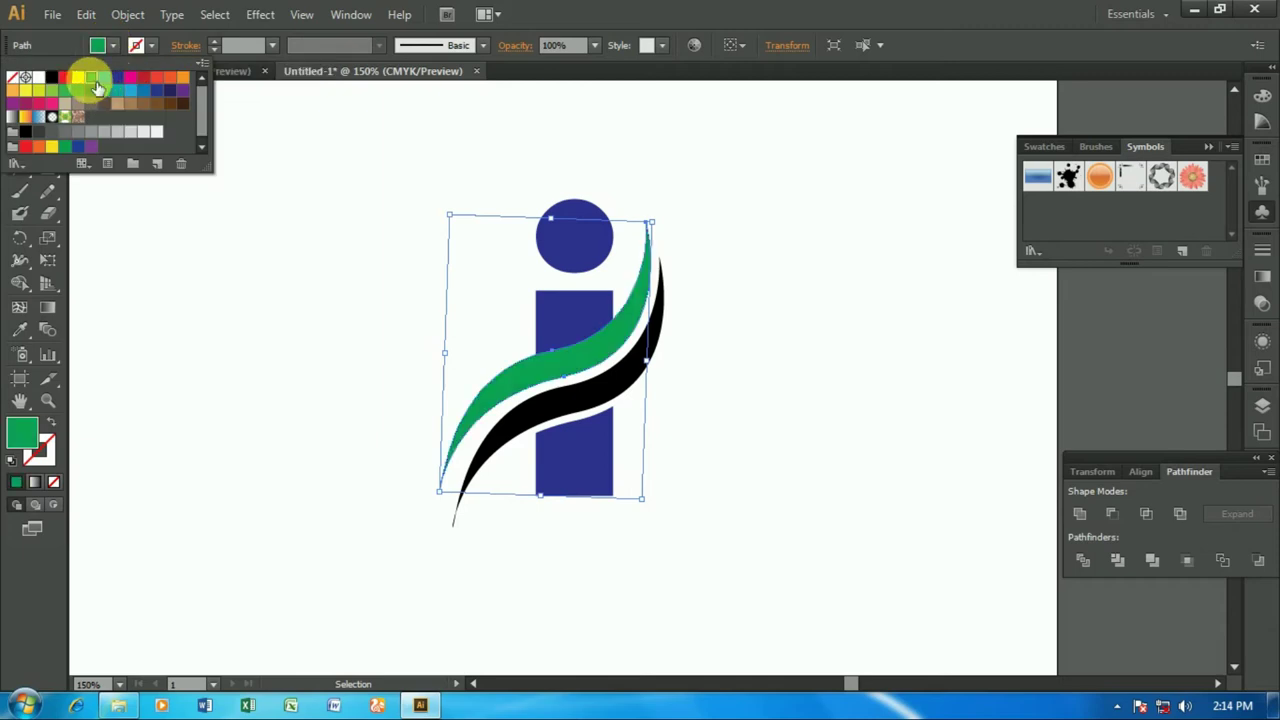
# Ungroup the i and fill its lower stem with CMYK Green.
pyautogui.click(571, 457)
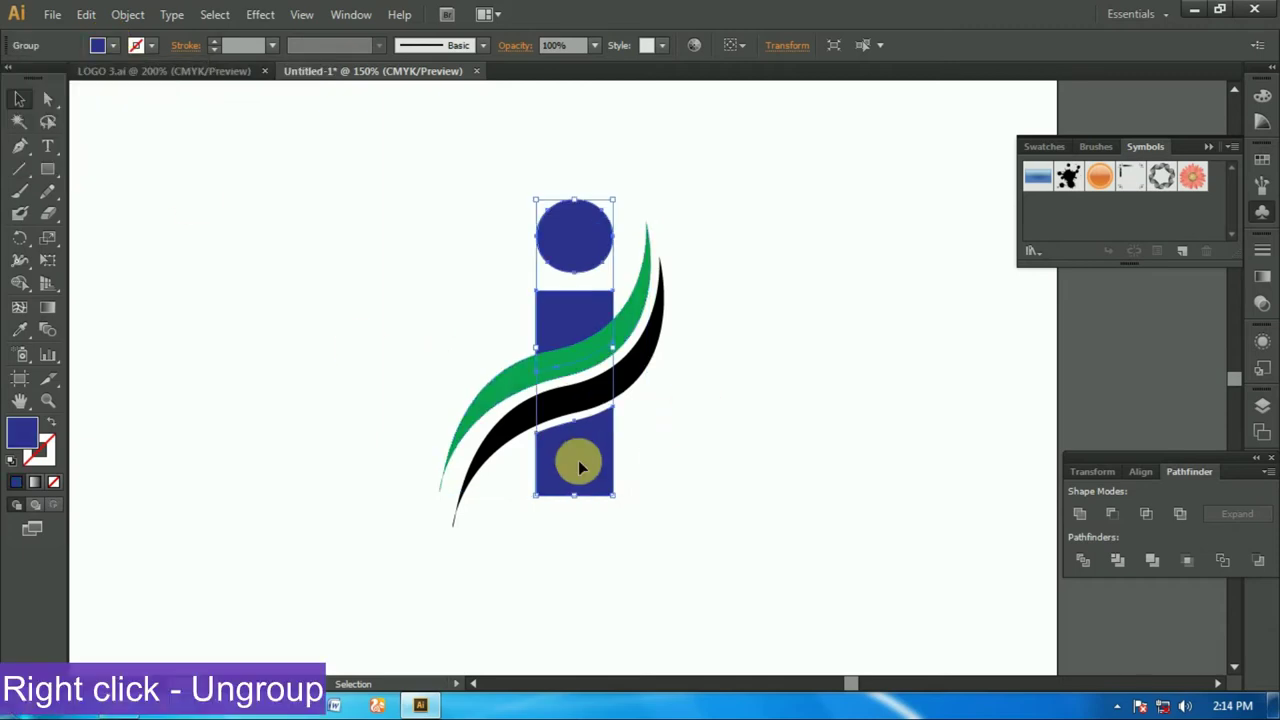
pyautogui.rightClick(586, 472)
pyautogui.click(659, 590)
pyautogui.click(598, 470)
pyautogui.click(113, 45)
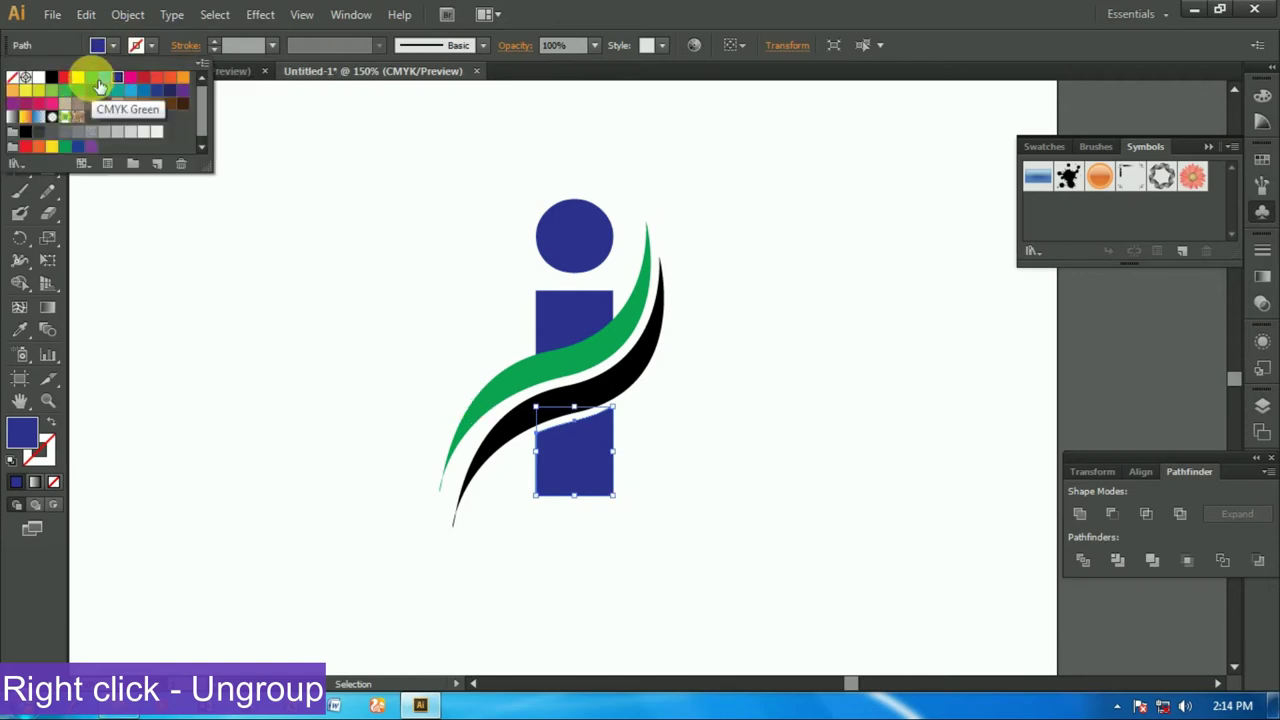
pyautogui.click(90, 77)
pyautogui.click(707, 453)
# Fill the lower swoosh dark blue, then move the whole logo up and left.
pyautogui.click(642, 368)
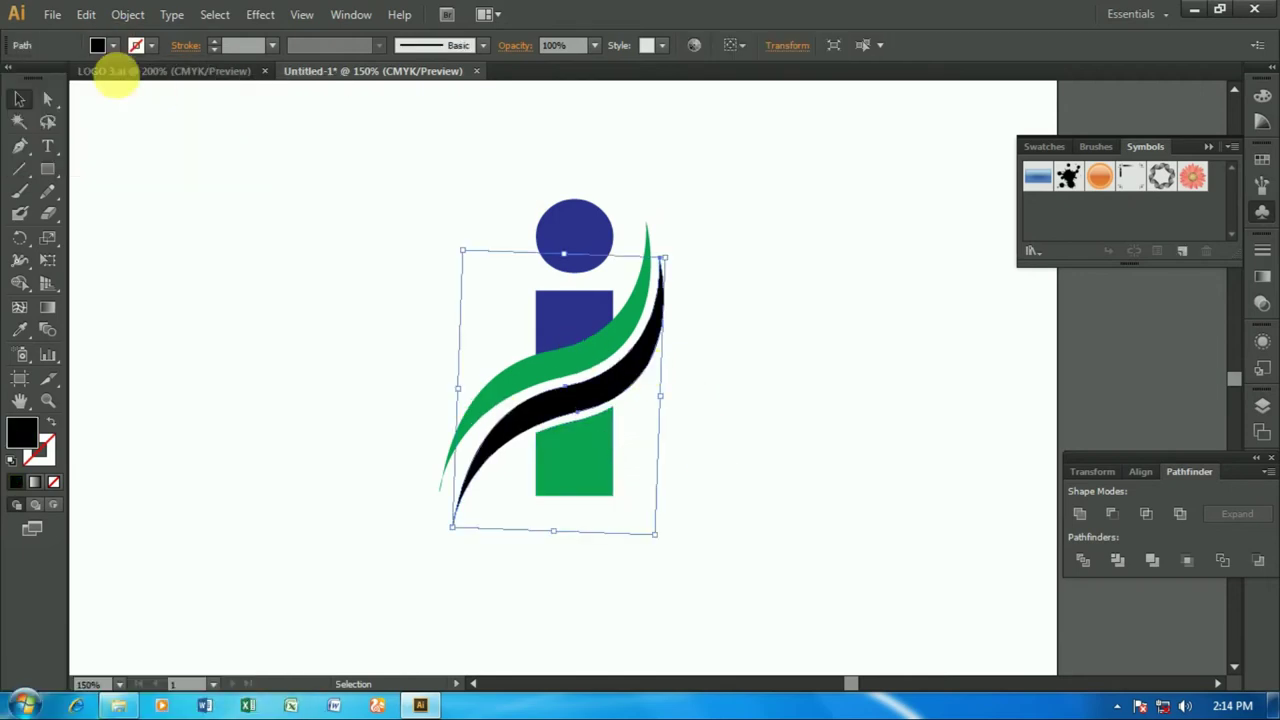
pyautogui.click(113, 45)
pyautogui.click(130, 80)
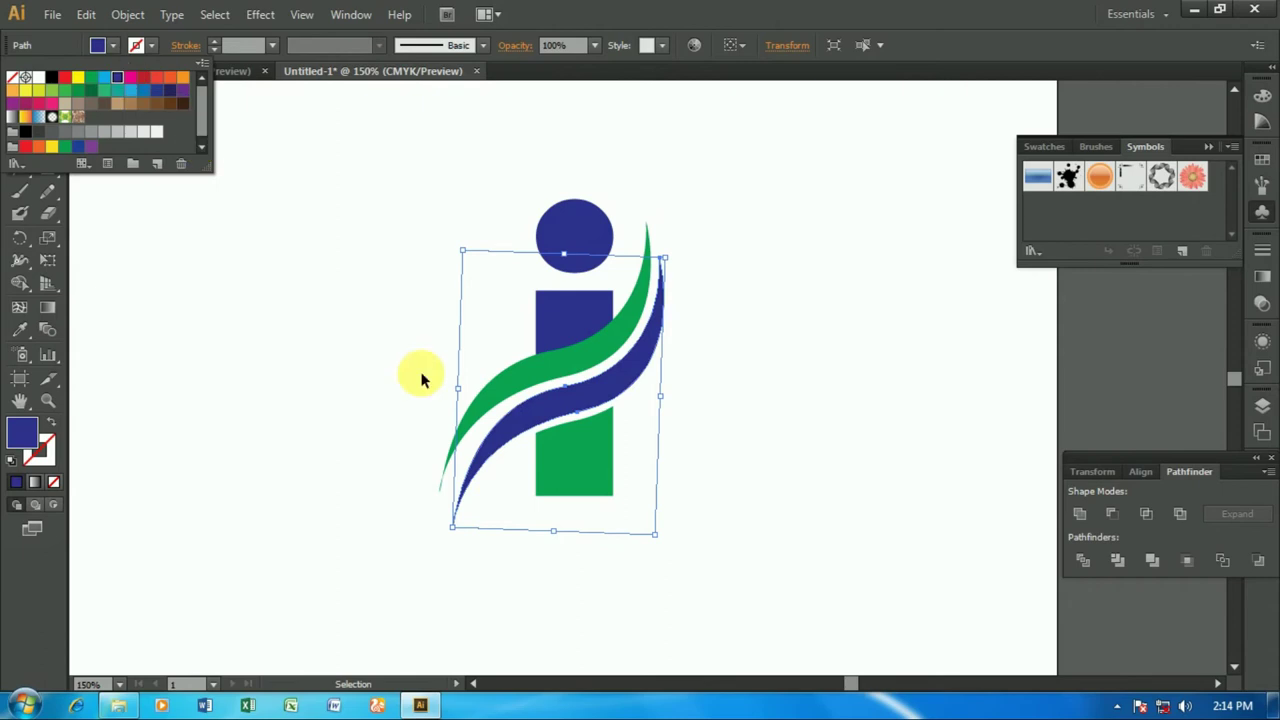
pyautogui.click(420, 371)
pyautogui.moveTo(398, 199)
pyautogui.mouseDown()
pyautogui.moveTo(703, 557)
pyautogui.moveTo(669, 537)
pyautogui.mouseUp()
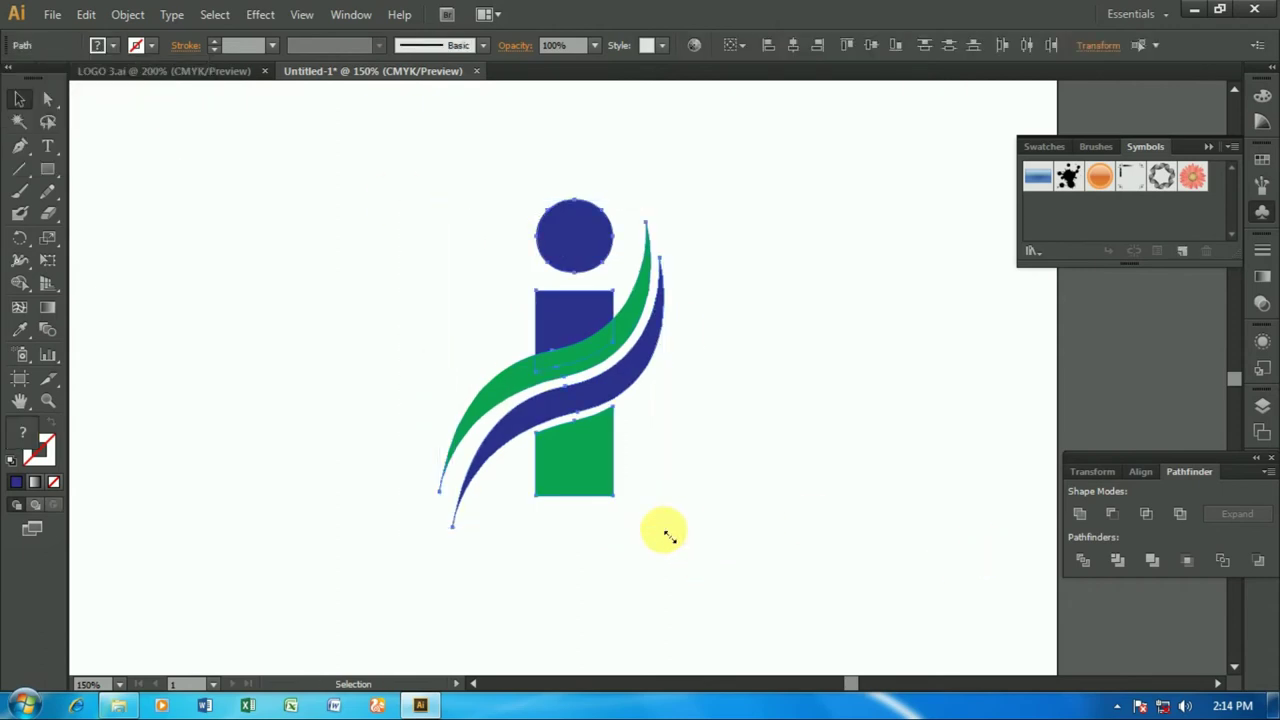
pyautogui.moveTo(541, 463); pyautogui.dragTo(400, 420)
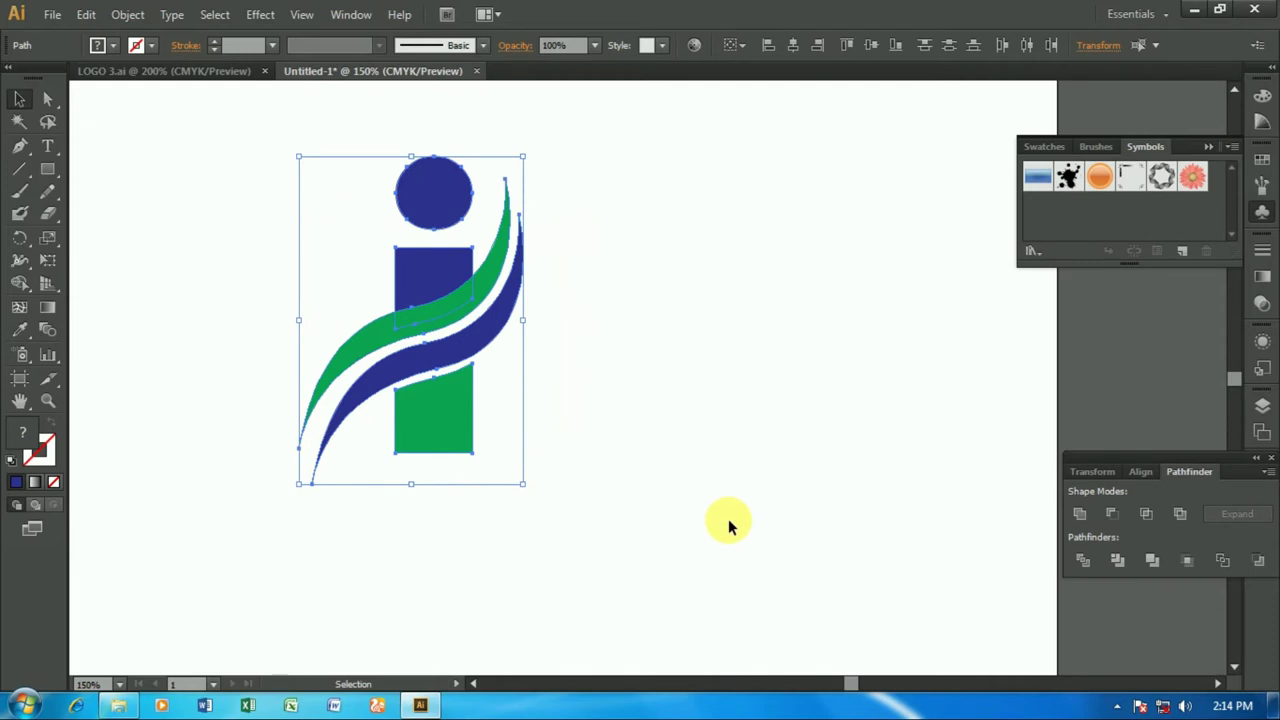
# Zoom to 100% and move the logo toward the page's top-left.
pyautogui.click(680, 494)
pyautogui.scroll(1, 679, 494)
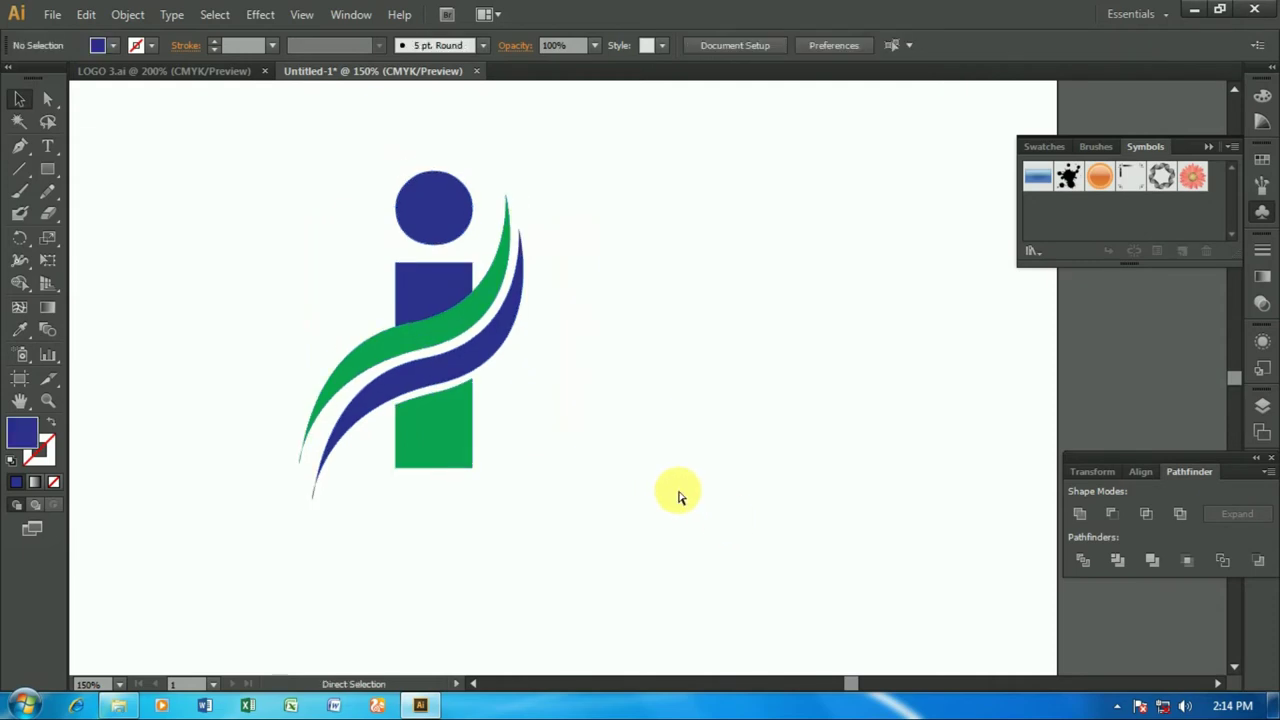
pyautogui.hotkey('ctrl', '-')
pyautogui.moveTo(342, 184); pyautogui.dragTo(568, 490)
pyautogui.moveTo(520, 425); pyautogui.dragTo(308, 313)
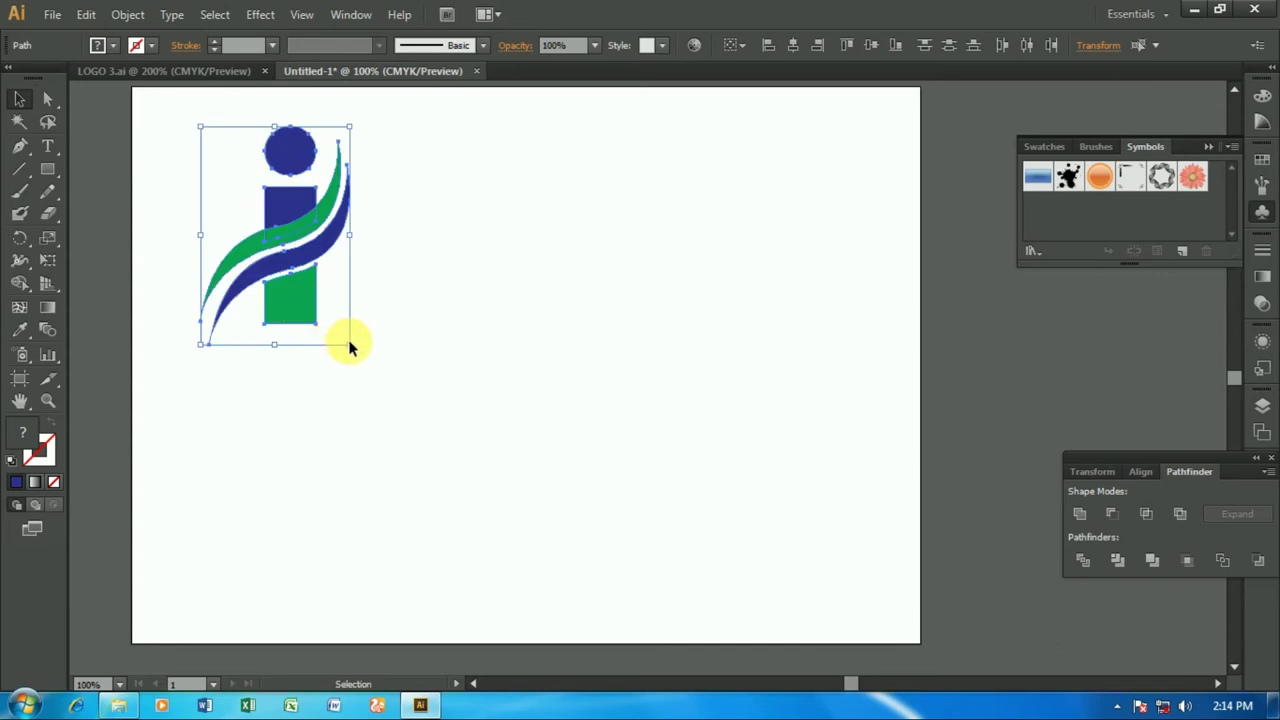
pyautogui.moveTo(300, 304); pyautogui.dragTo(281, 293)
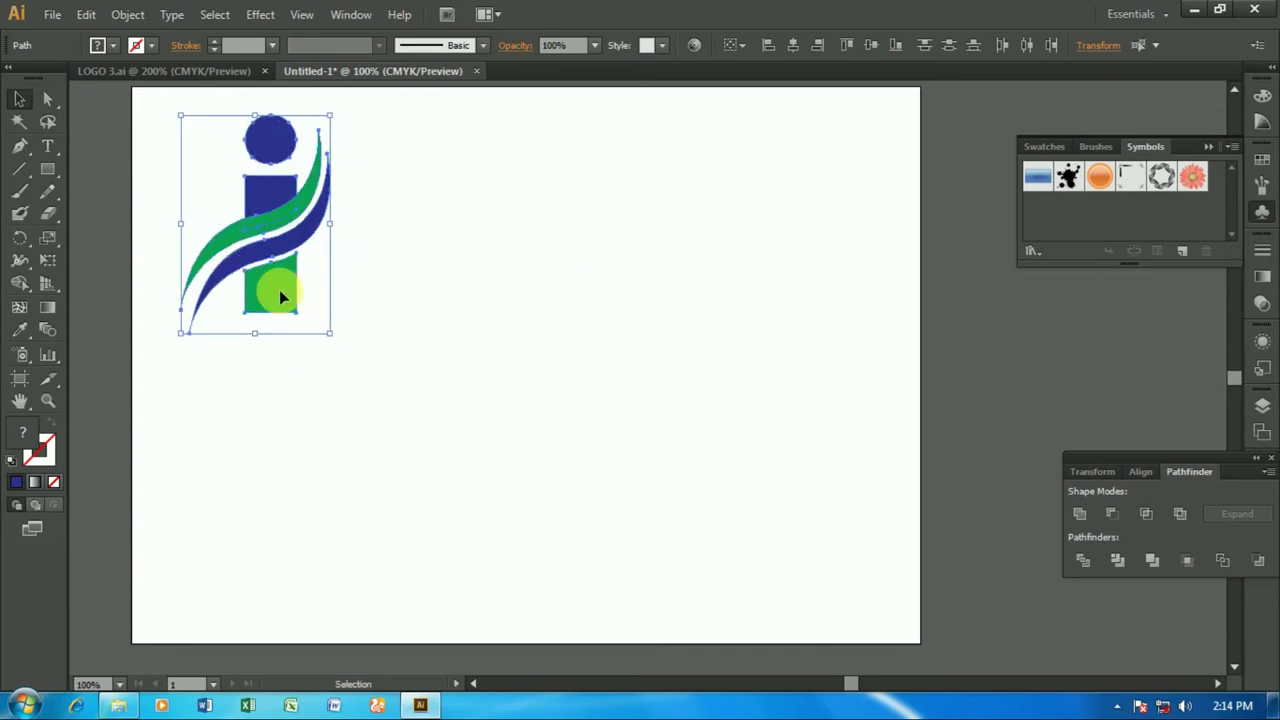
# Alt-drag a copy of the logo to the right and nudge the original slightly right and down.
pyautogui.moveTo(279, 290); pyautogui.dragTo(704, 313)
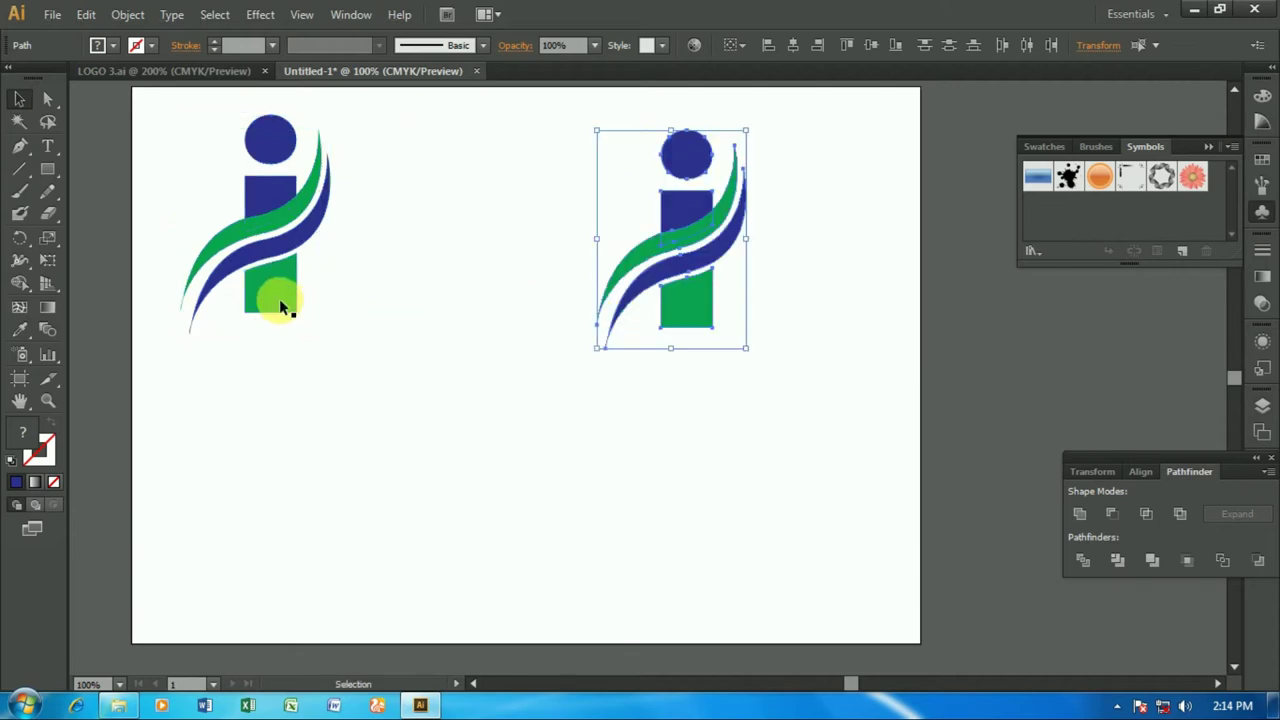
pyautogui.click(281, 305)
pyautogui.moveTo(170, 97); pyautogui.dragTo(365, 336)
pyautogui.click(366, 303)
pyautogui.click(292, 314)
pyautogui.moveTo(278, 311); pyautogui.dragTo(318, 335)
pyautogui.click(463, 381)
# Make the copy's lower rectangle and upper swoosh cyan.
pyautogui.click(680, 297)
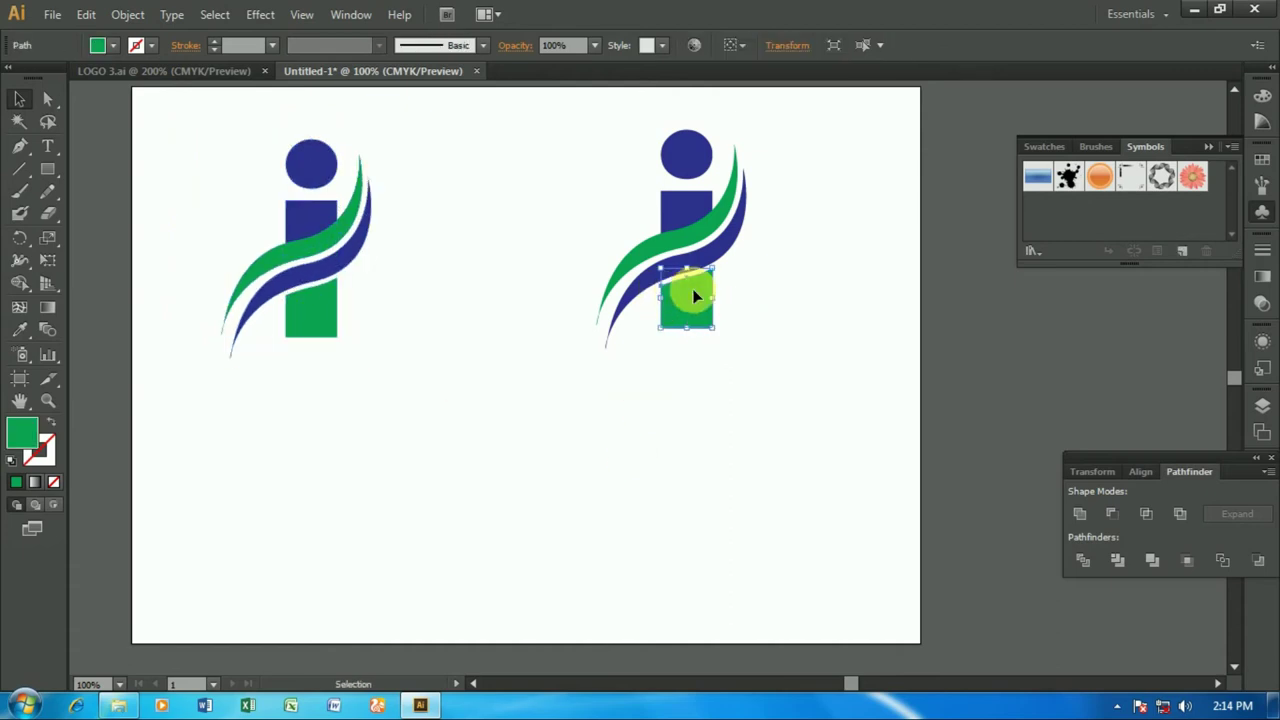
pyautogui.click(112, 45)
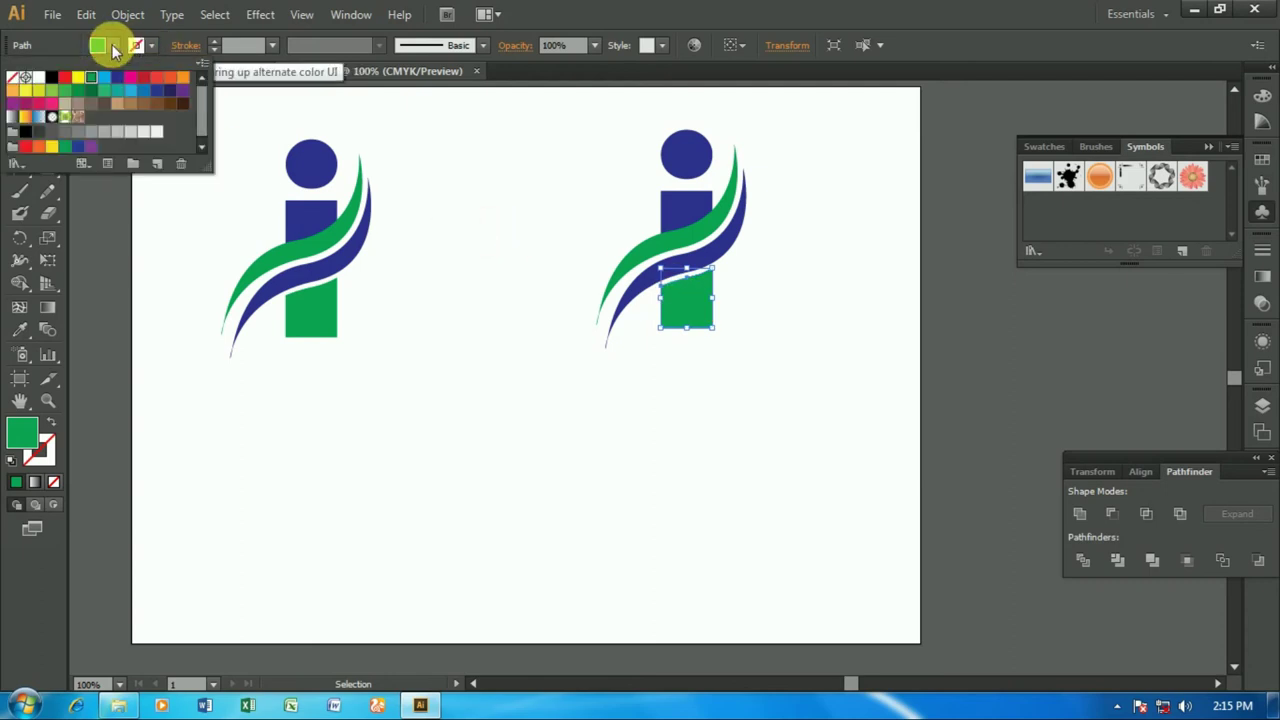
pyautogui.click(94, 85)
pyautogui.click(694, 233)
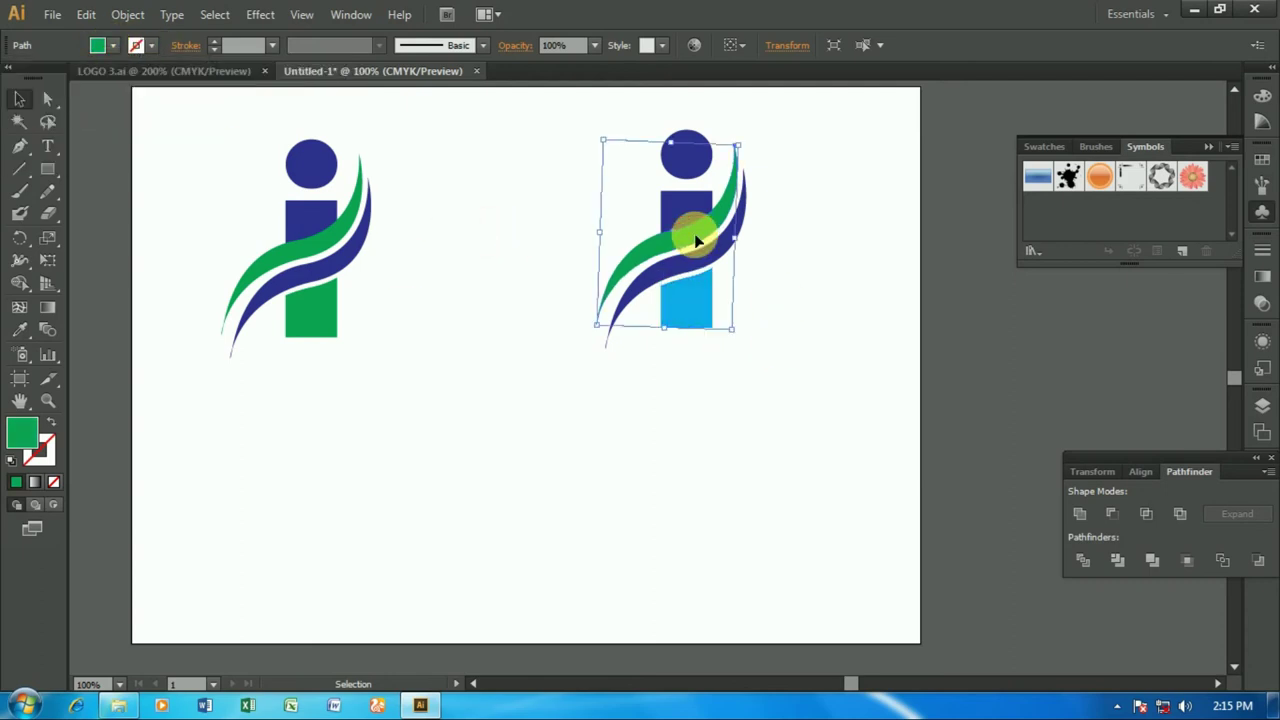
pyautogui.click(19, 330)
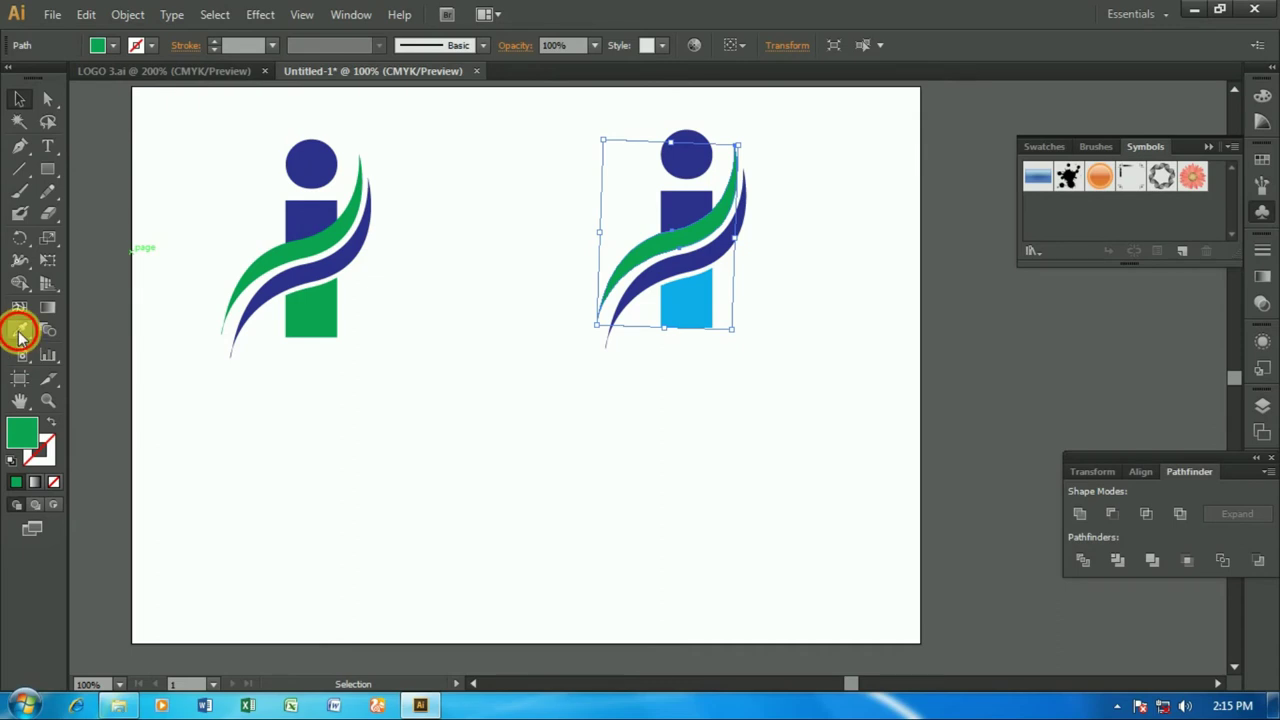
pyautogui.click(688, 296)
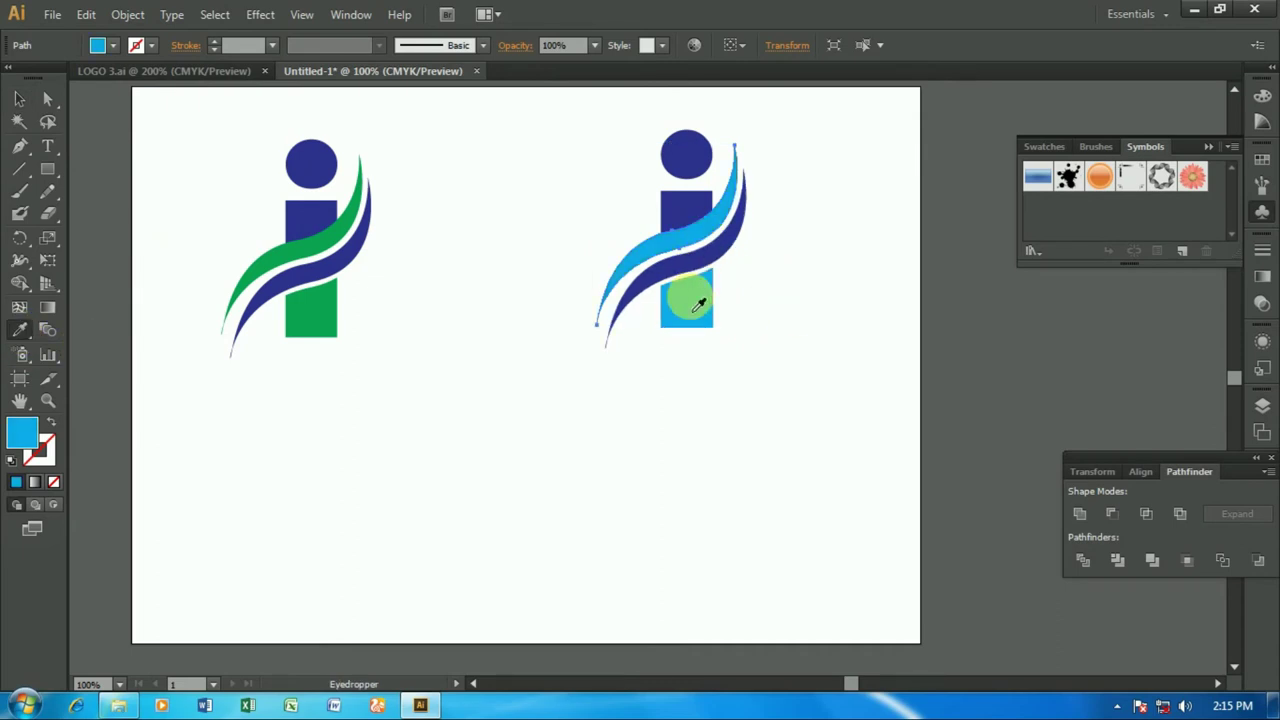
pyautogui.click(19, 99)
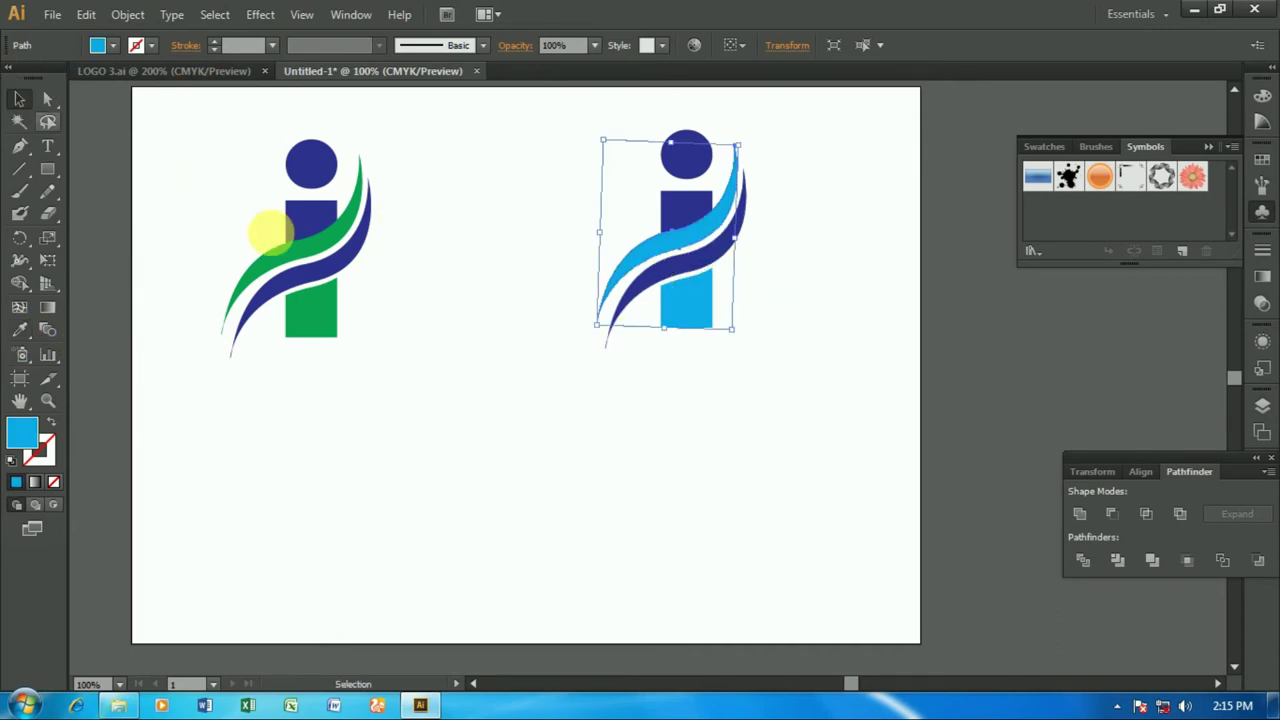
# Make the copy's lower swoosh, stem and dot red, then nudge the left logo up.
pyautogui.click(686, 266)
pyautogui.click(113, 45)
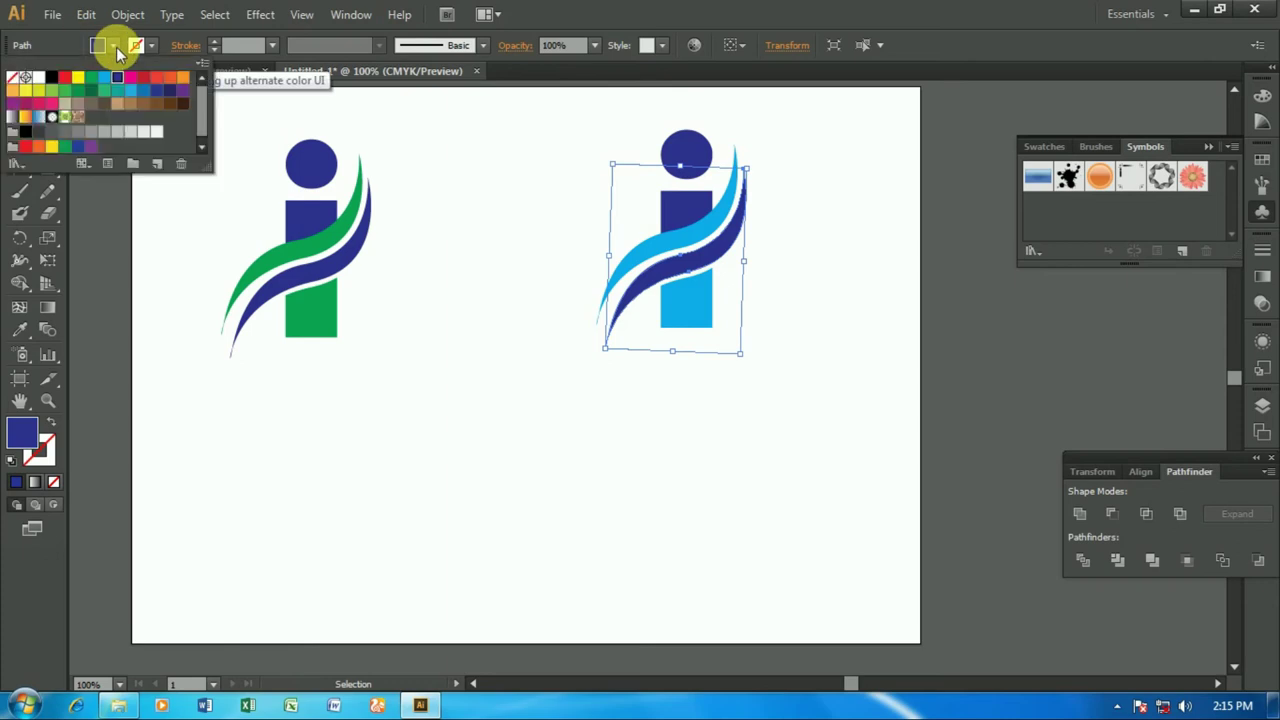
pyautogui.click(64, 77)
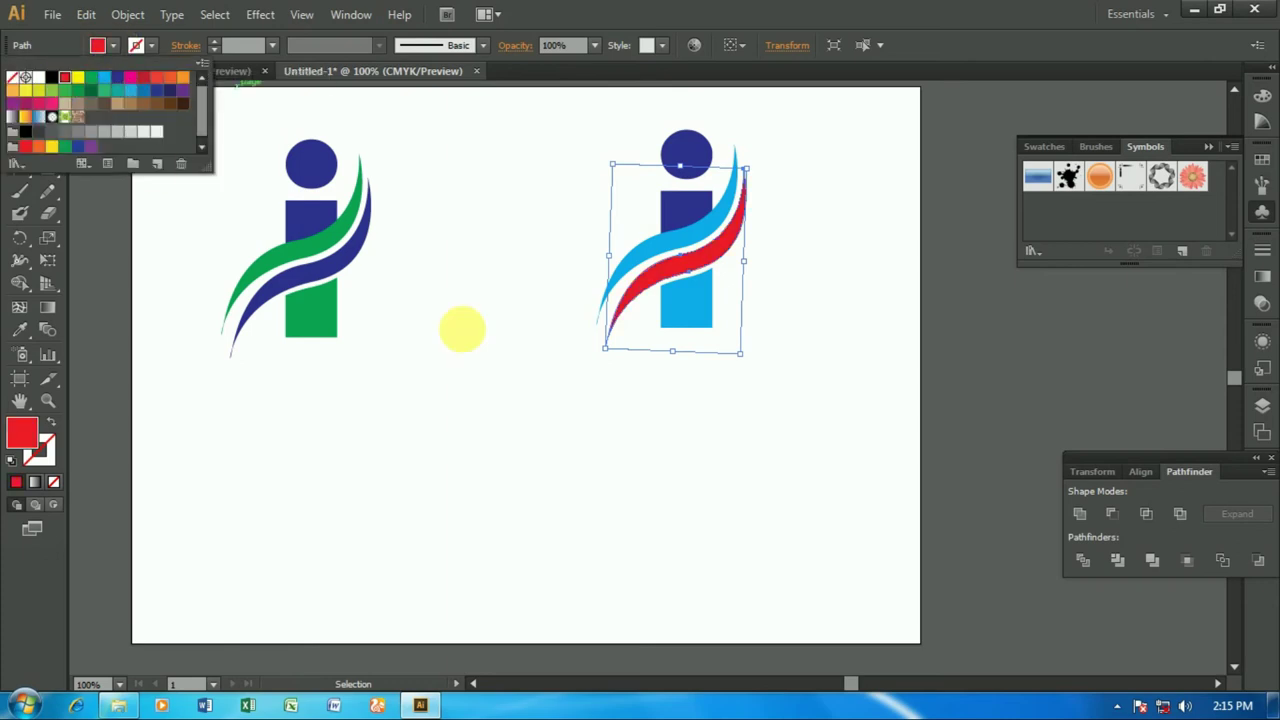
pyautogui.click(514, 277)
pyautogui.click(695, 212)
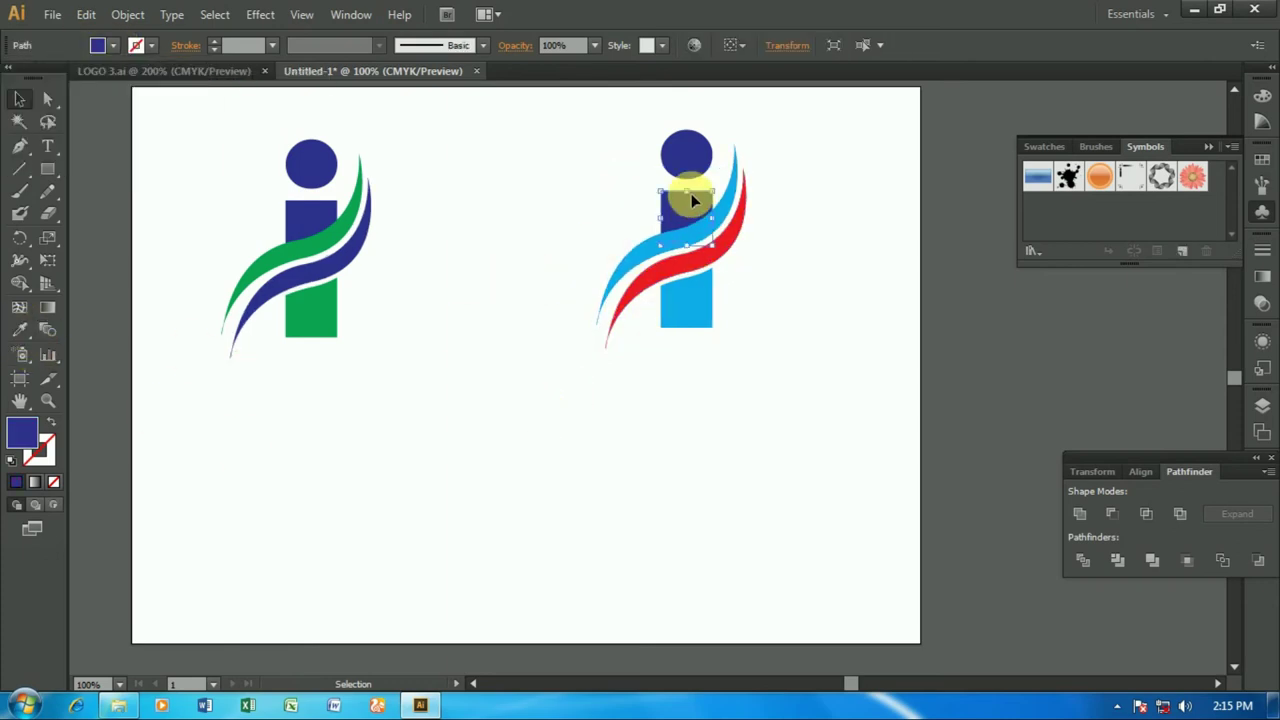
pyautogui.keyDown('shift'); pyautogui.click(687, 157); pyautogui.keyUp('shift')
pyautogui.click(19, 330)
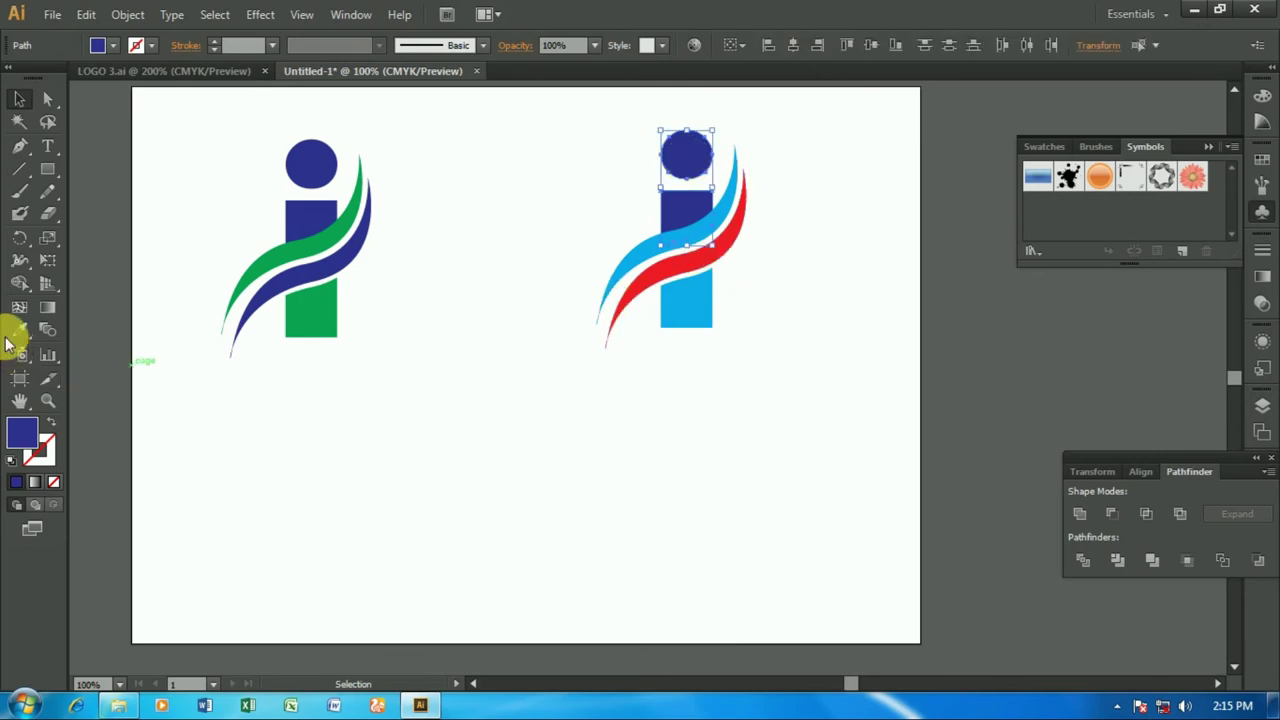
pyautogui.click(613, 326)
pyautogui.click(19, 99)
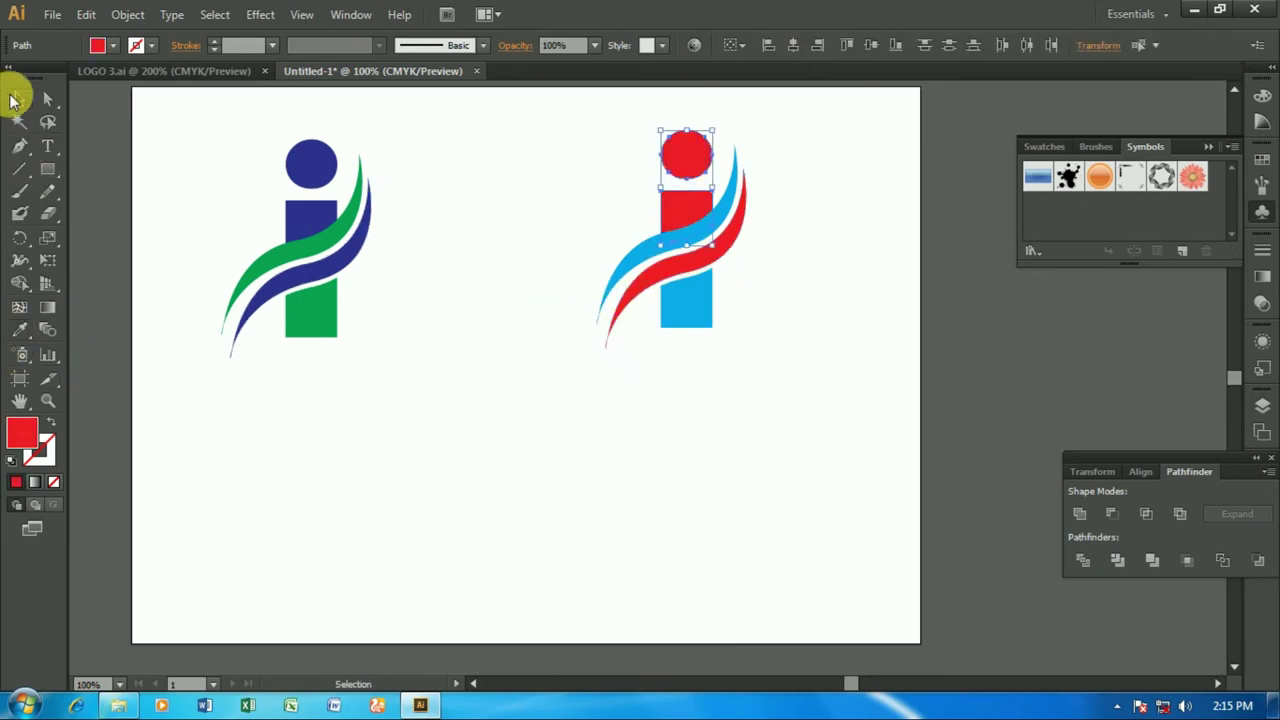
pyautogui.click(590, 458)
pyautogui.moveTo(214, 177); pyautogui.dragTo(357, 367)
pyautogui.moveTo(319, 326); pyautogui.dragTo(319, 314)
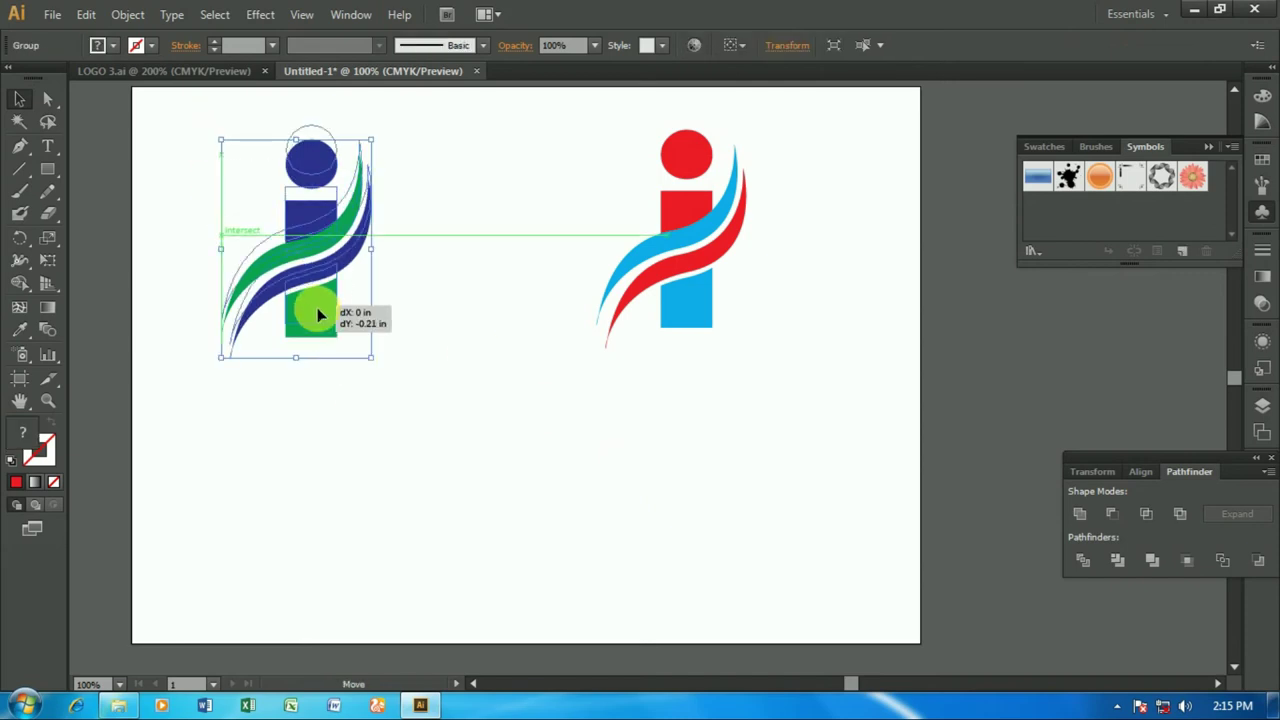
# Add 48 pt 'COMPANY NAME' text below the left logo and start changing its font.
pyautogui.click(512, 449)
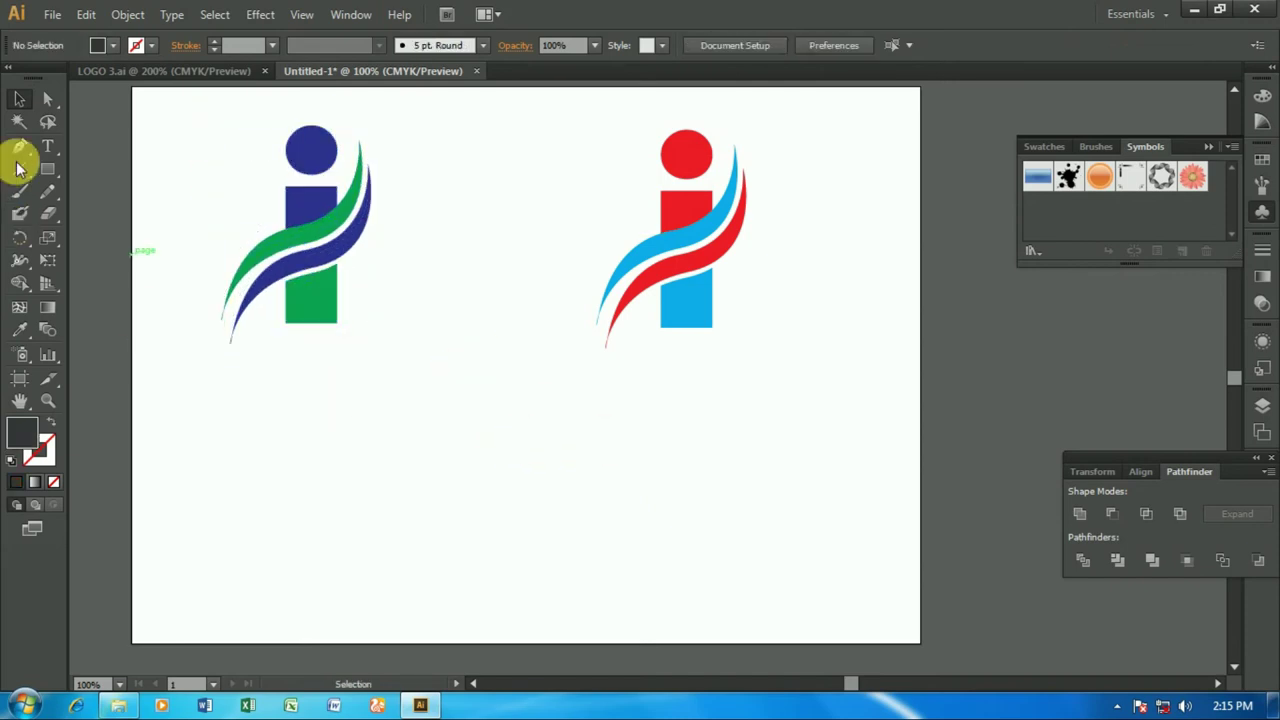
pyautogui.click(47, 145)
pyautogui.click(209, 448)
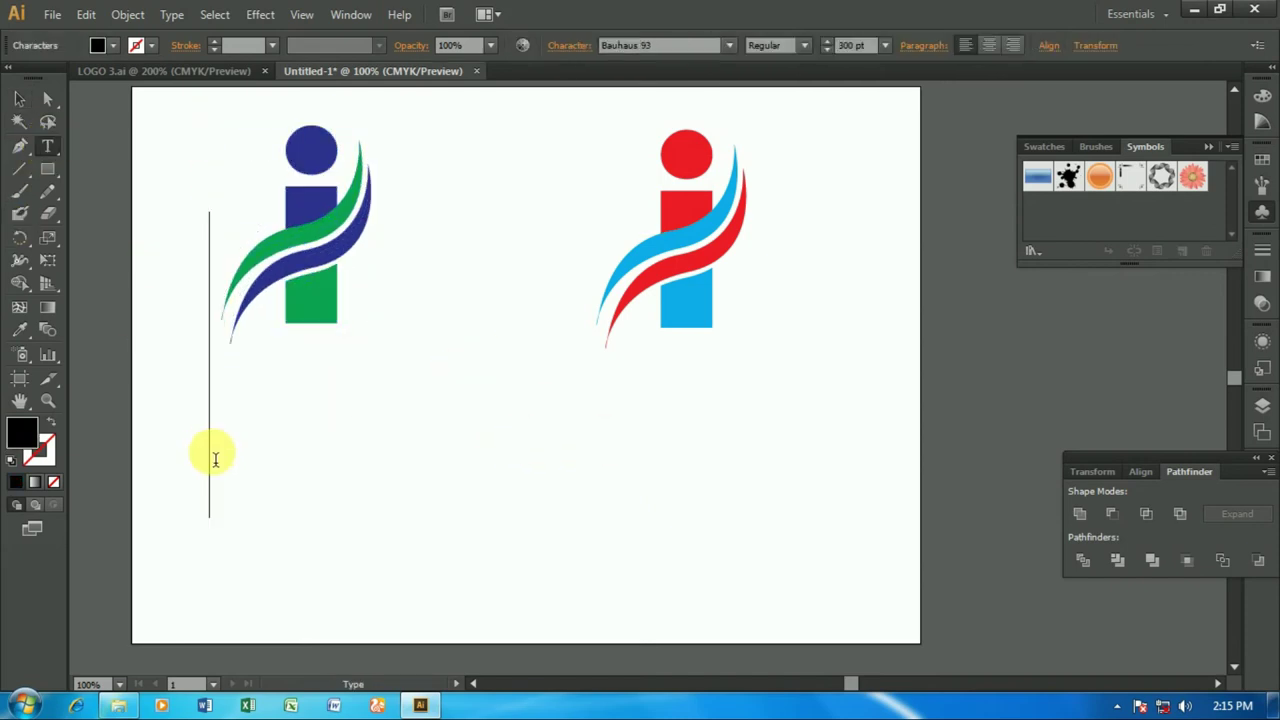
pyautogui.click(884, 45)
pyautogui.click(916, 341)
pyautogui.write('COMPANY')
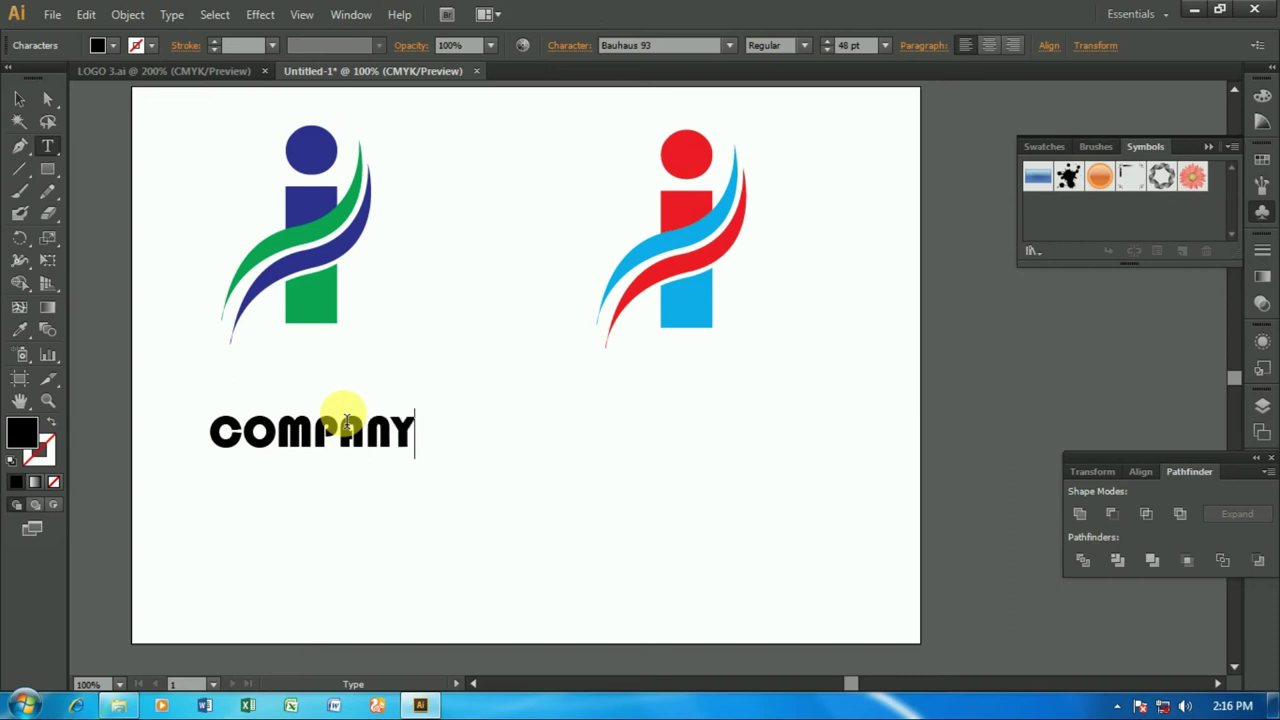
pyautogui.write(' NAM')
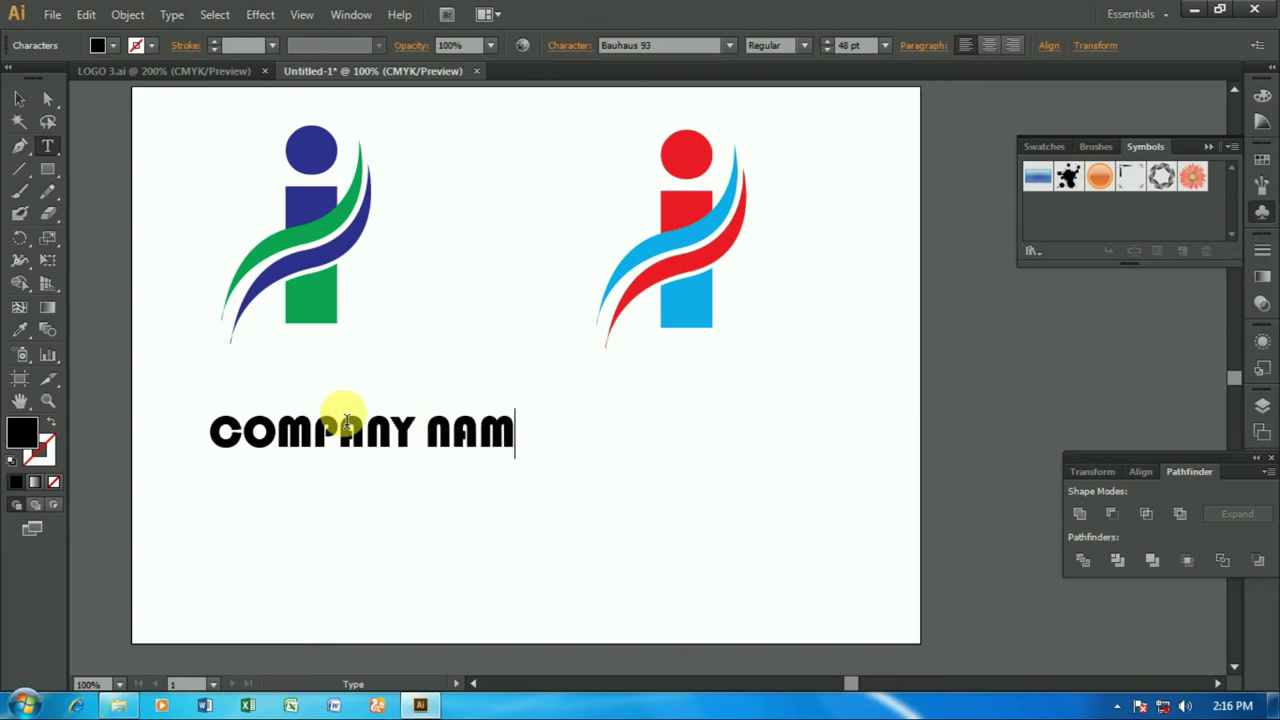
pyautogui.write('E')
pyautogui.click(15, 101)
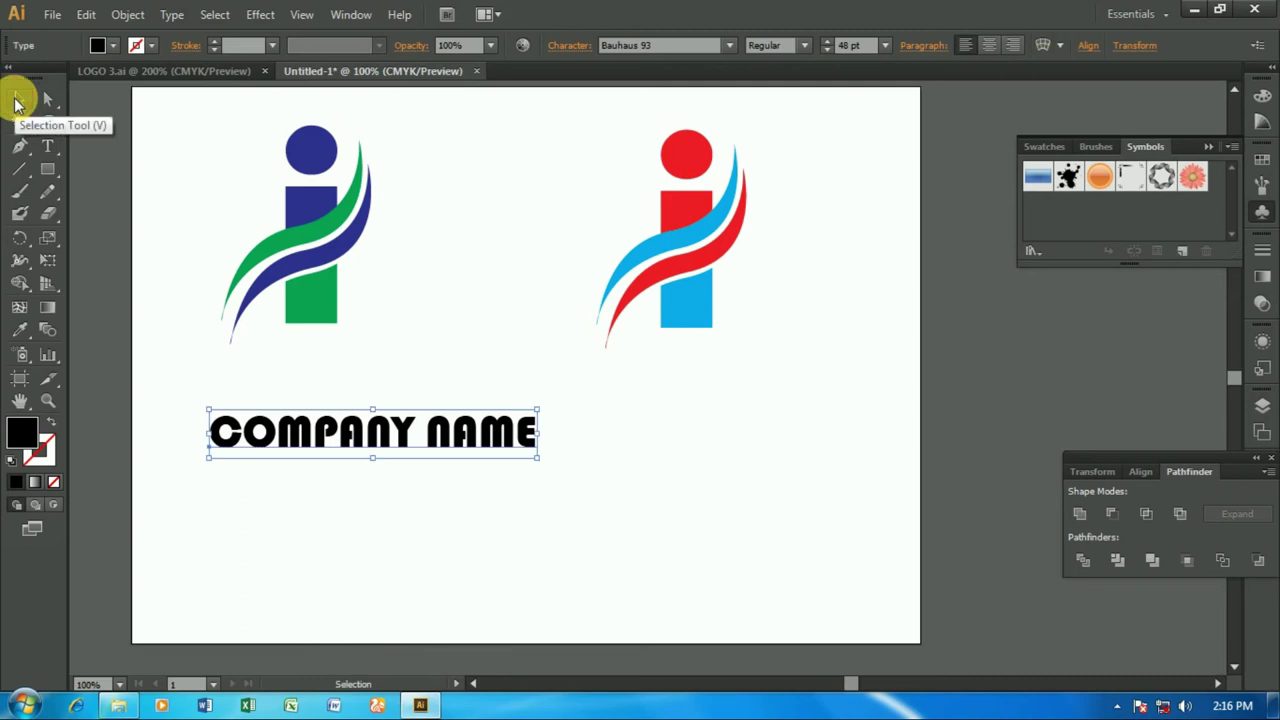
pyautogui.click(643, 45)
pyautogui.write('Calibri')
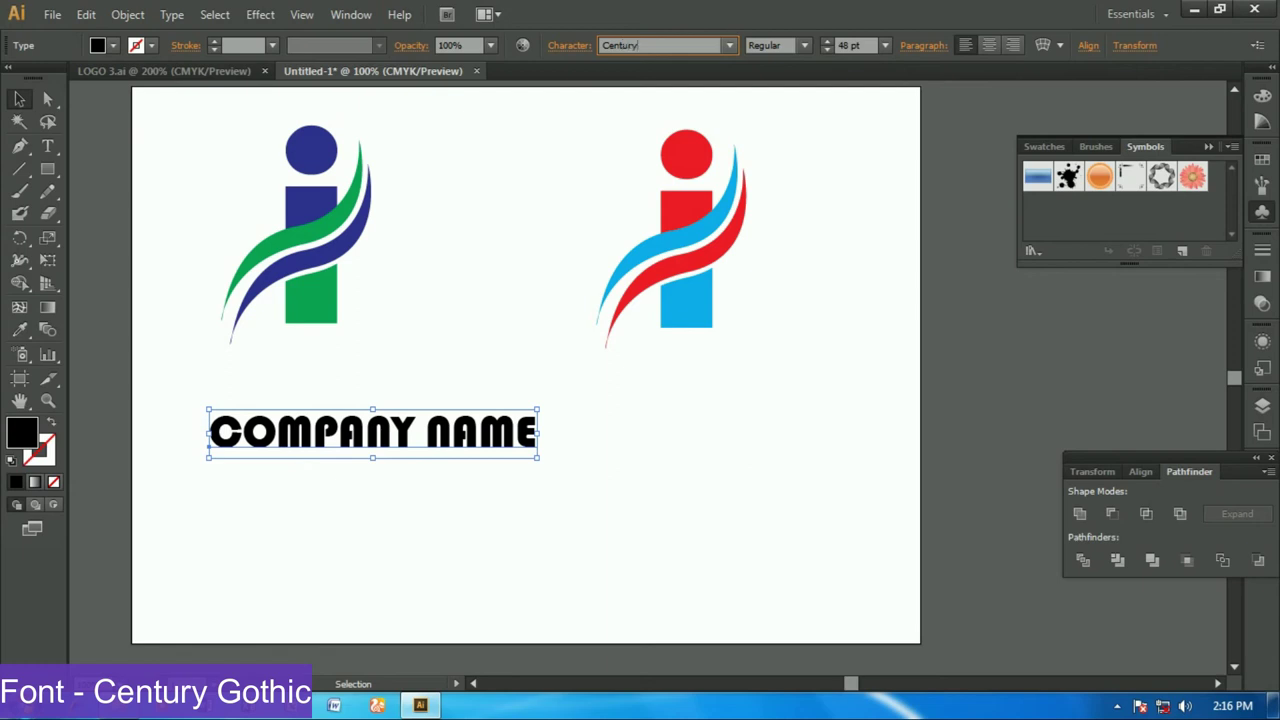
# Set COMPANY NAME to Century Gothic at 36 pt, centred under the left logo.
pyautogui.press('Return')
pyautogui.moveTo(430, 432); pyautogui.dragTo(367, 390)
pyautogui.click(885, 45)
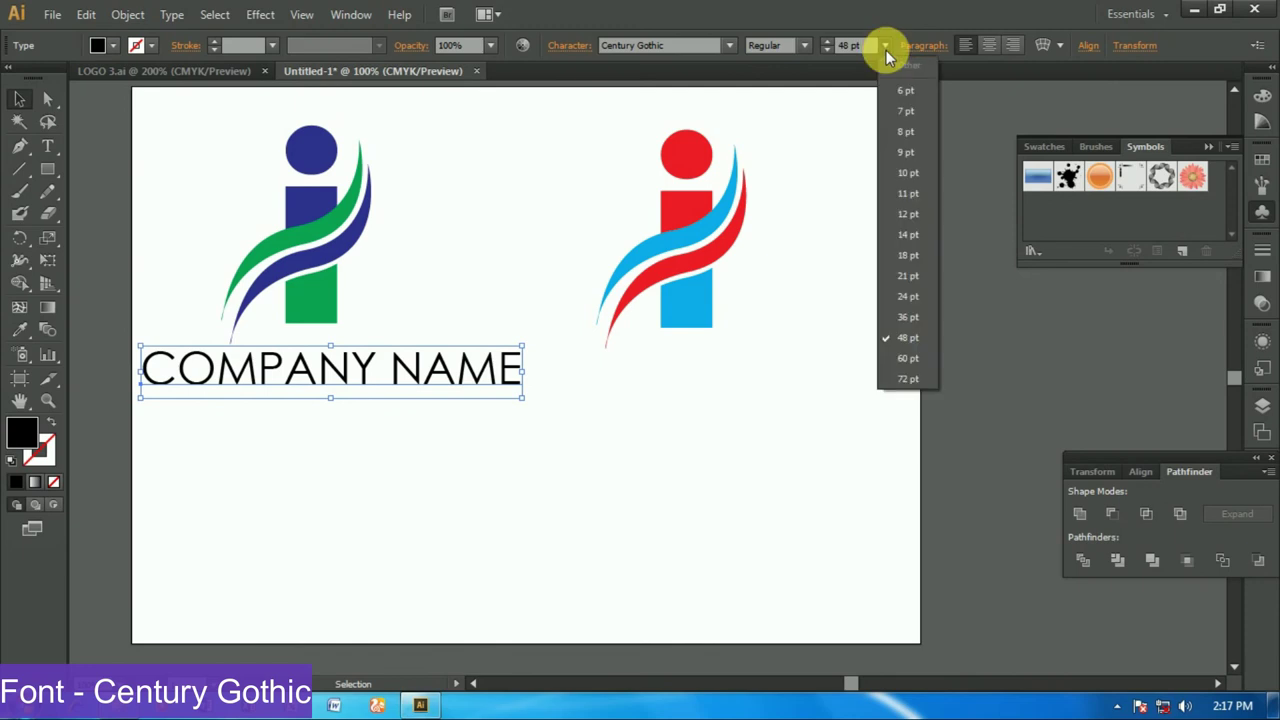
pyautogui.click(904, 322)
pyautogui.moveTo(258, 378); pyautogui.dragTo(288, 368)
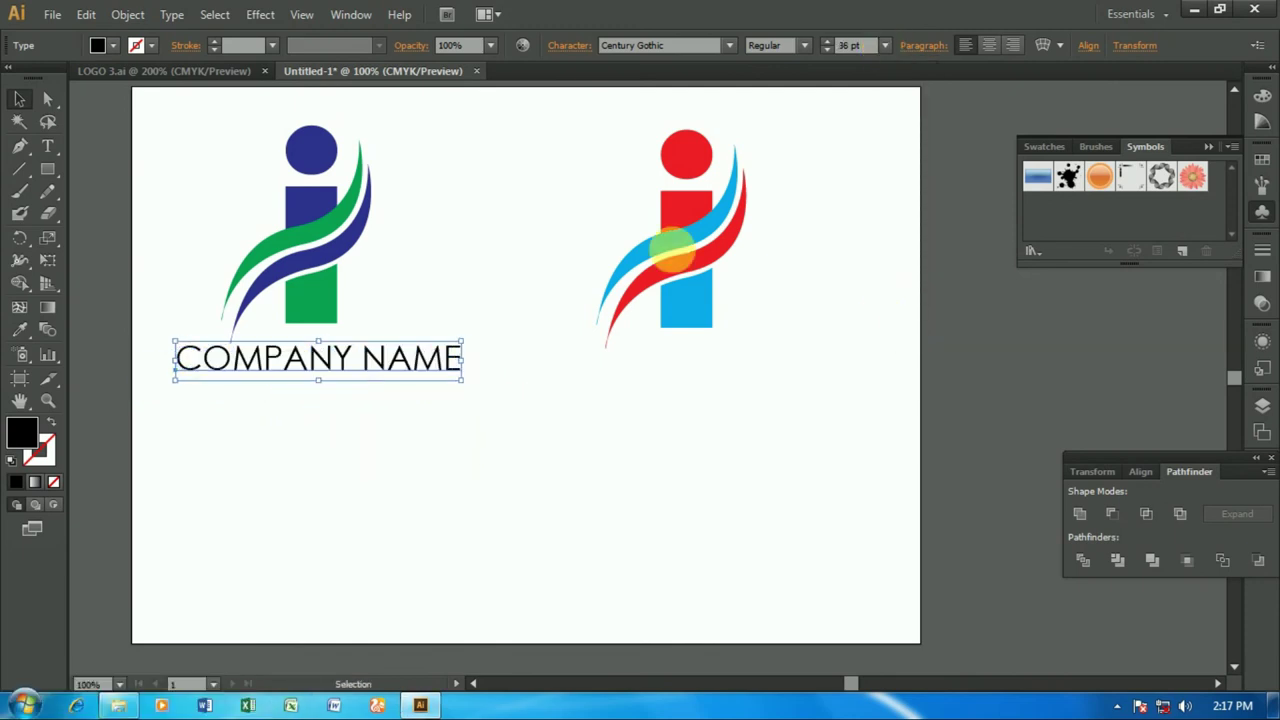
# Make COMPANY NAME bold and nudge it slightly up and left.
pyautogui.click(803, 45)
pyautogui.click(777, 108)
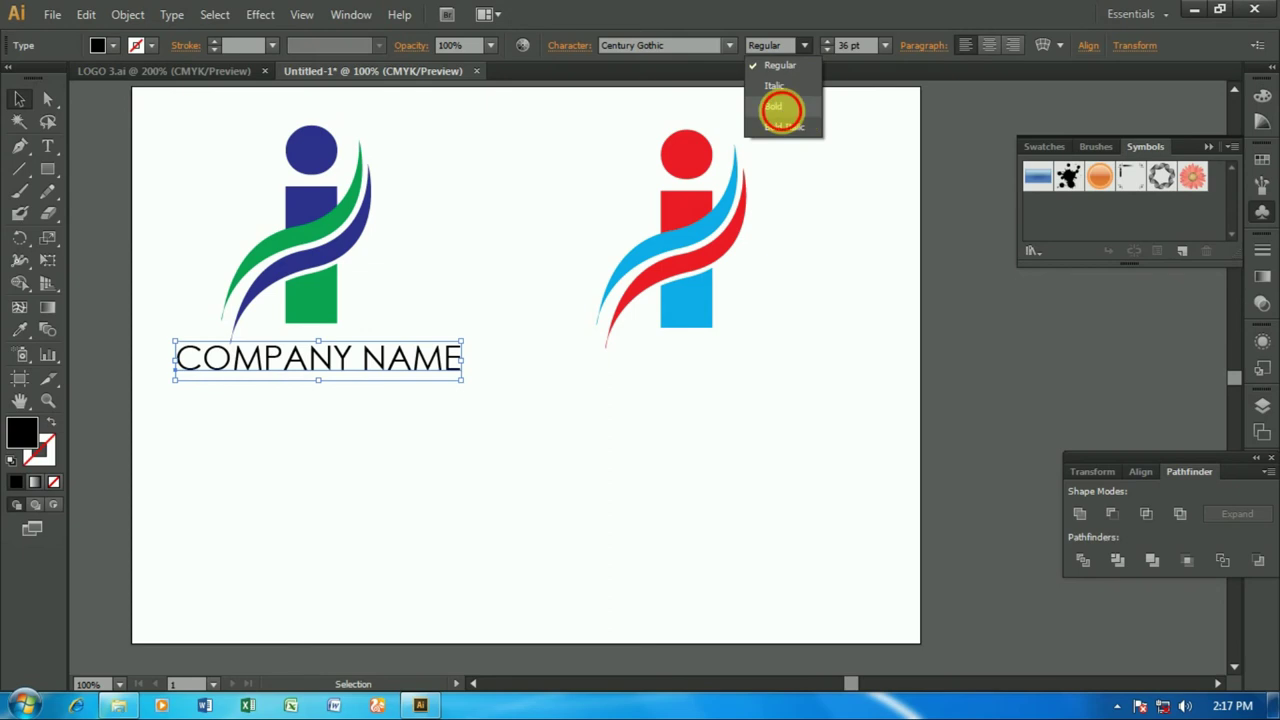
pyautogui.click(357, 429)
pyautogui.moveTo(337, 364); pyautogui.dragTo(333, 359)
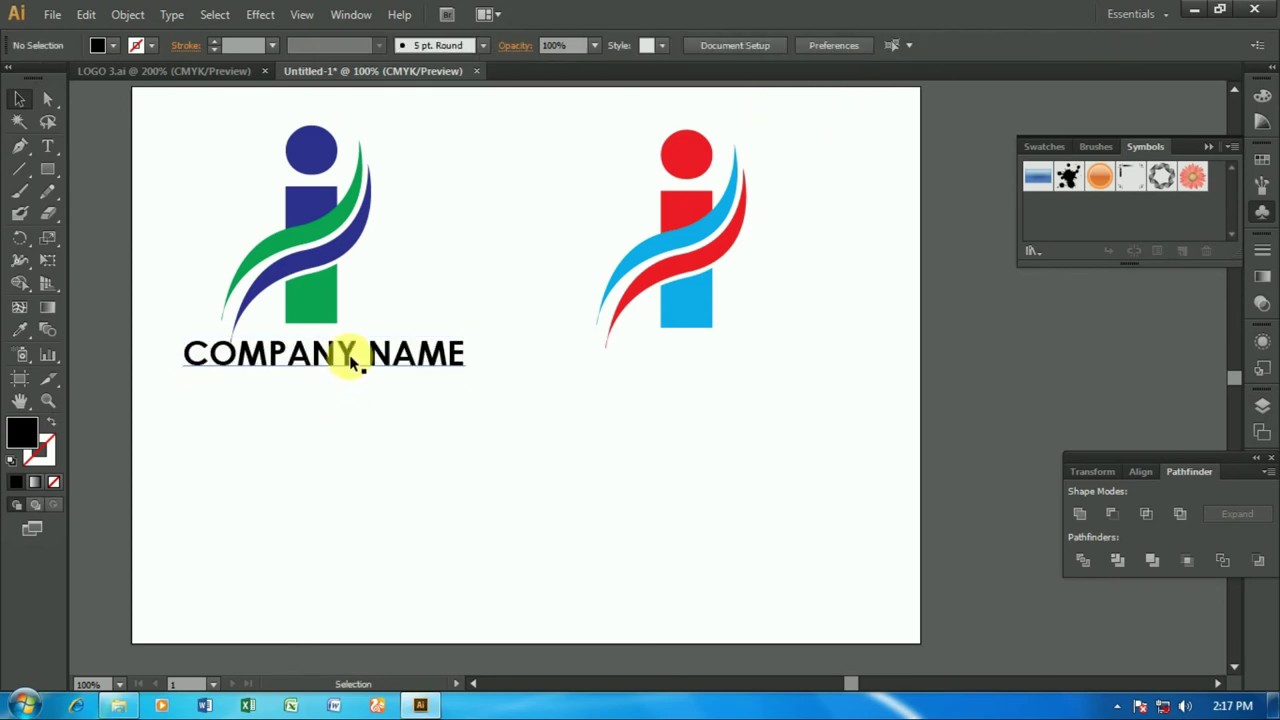
pyautogui.click(371, 414)
# Inspect both logos' paths with Direct Selection, then clear the selection.
pyautogui.click(336, 294)
pyautogui.press('a')
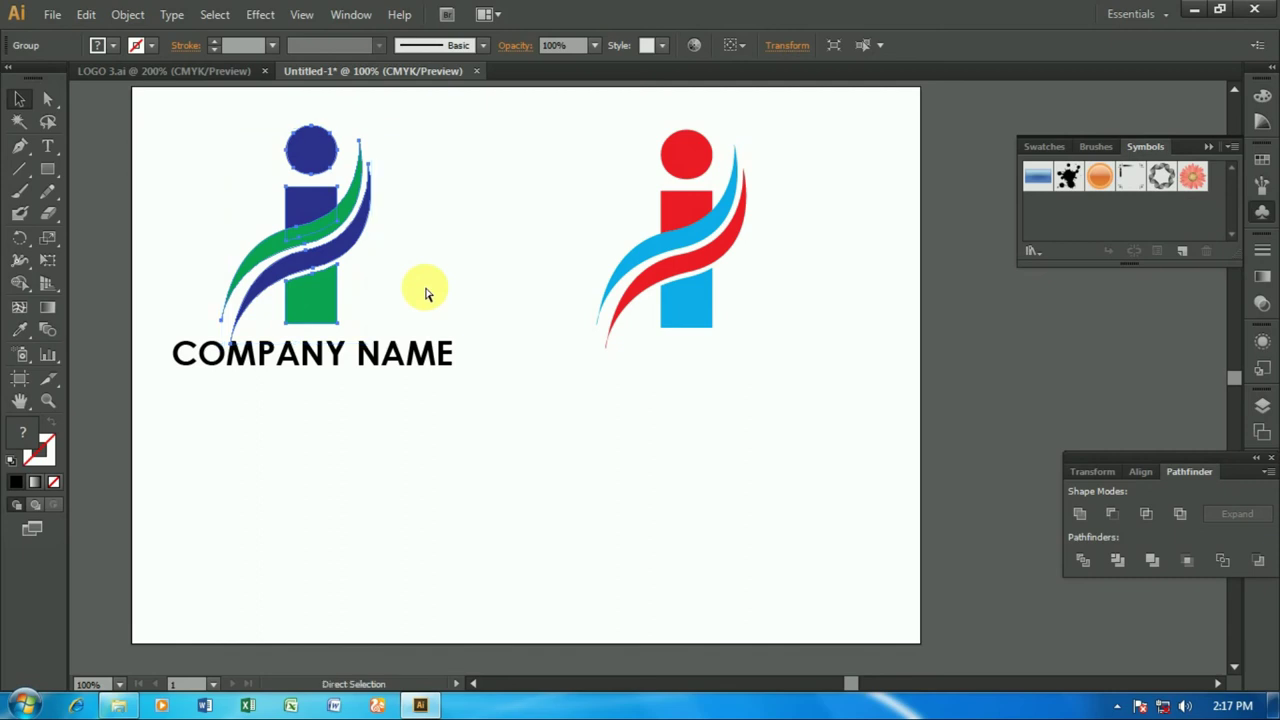
pyautogui.press('v')
pyautogui.moveTo(566, 129); pyautogui.dragTo(714, 350)
pyautogui.press('a')
pyautogui.press('v')
pyautogui.click(708, 362)
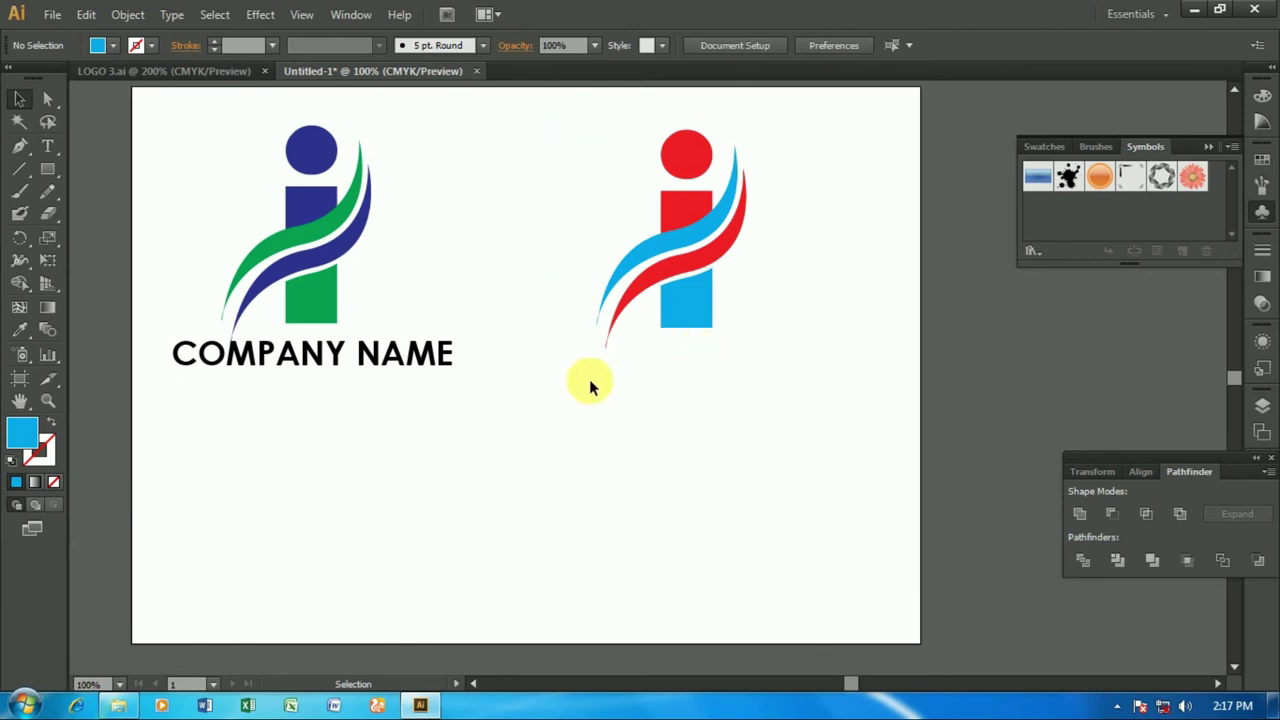
pyautogui.click(47, 146)
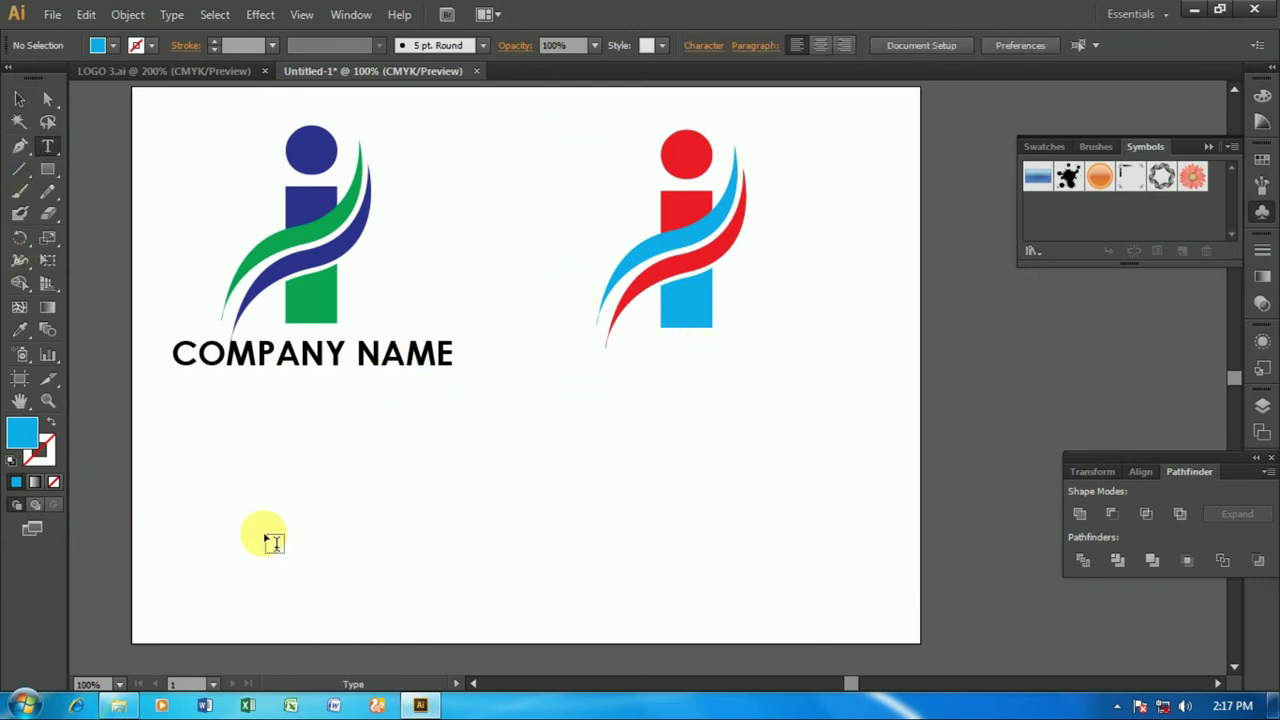
# Add 'TAGLINE' text in Regular 24 pt just below COMPANY NAME.
pyautogui.click(210, 405)
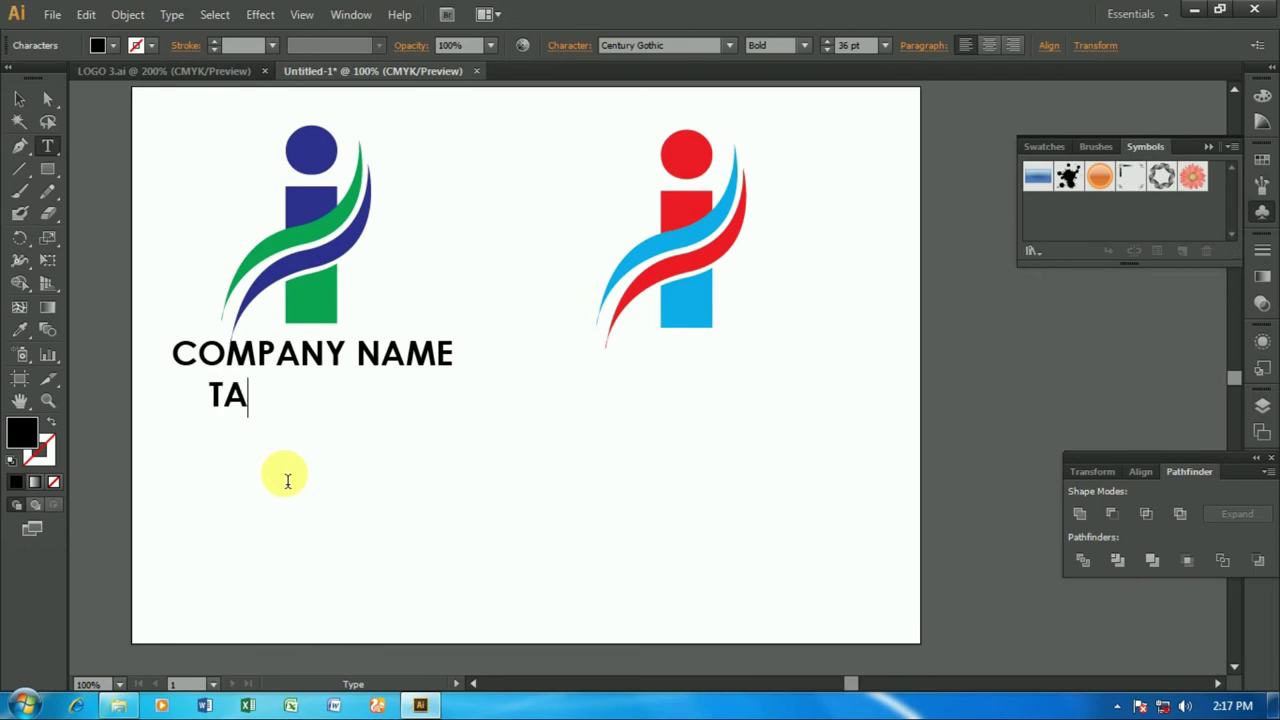
pyautogui.write('TAGLINE')
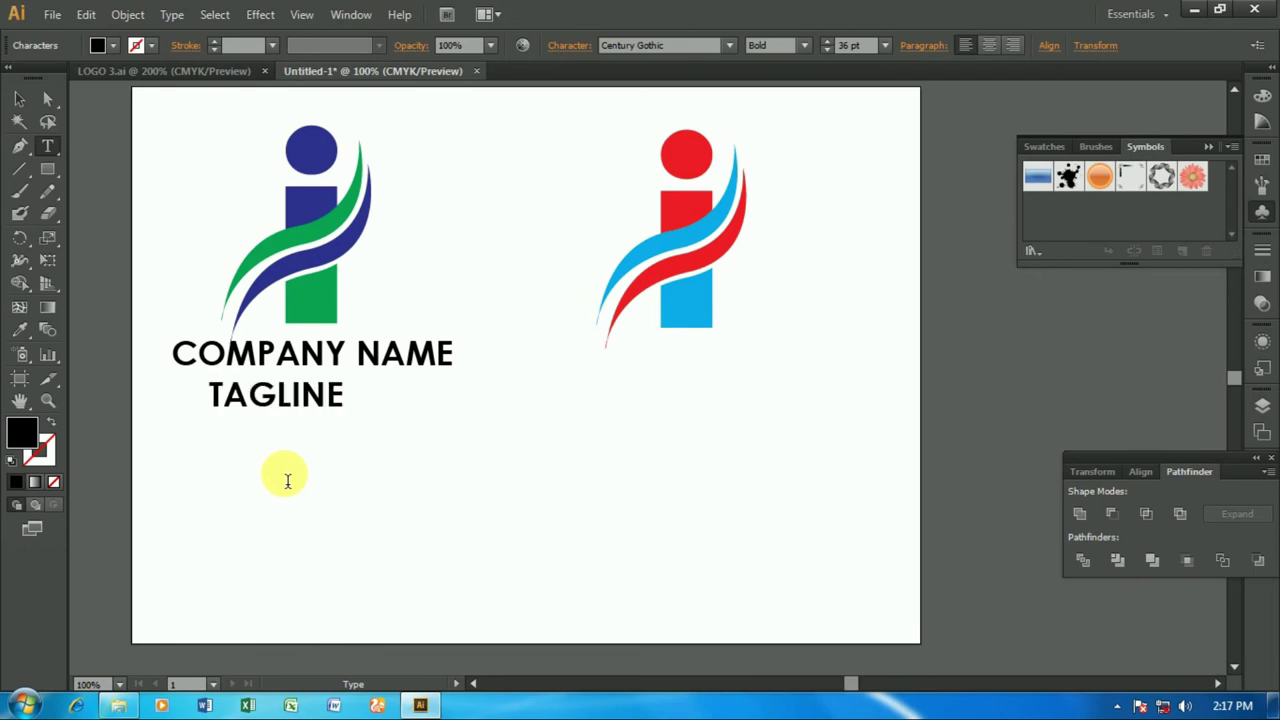
pyautogui.click(19, 98)
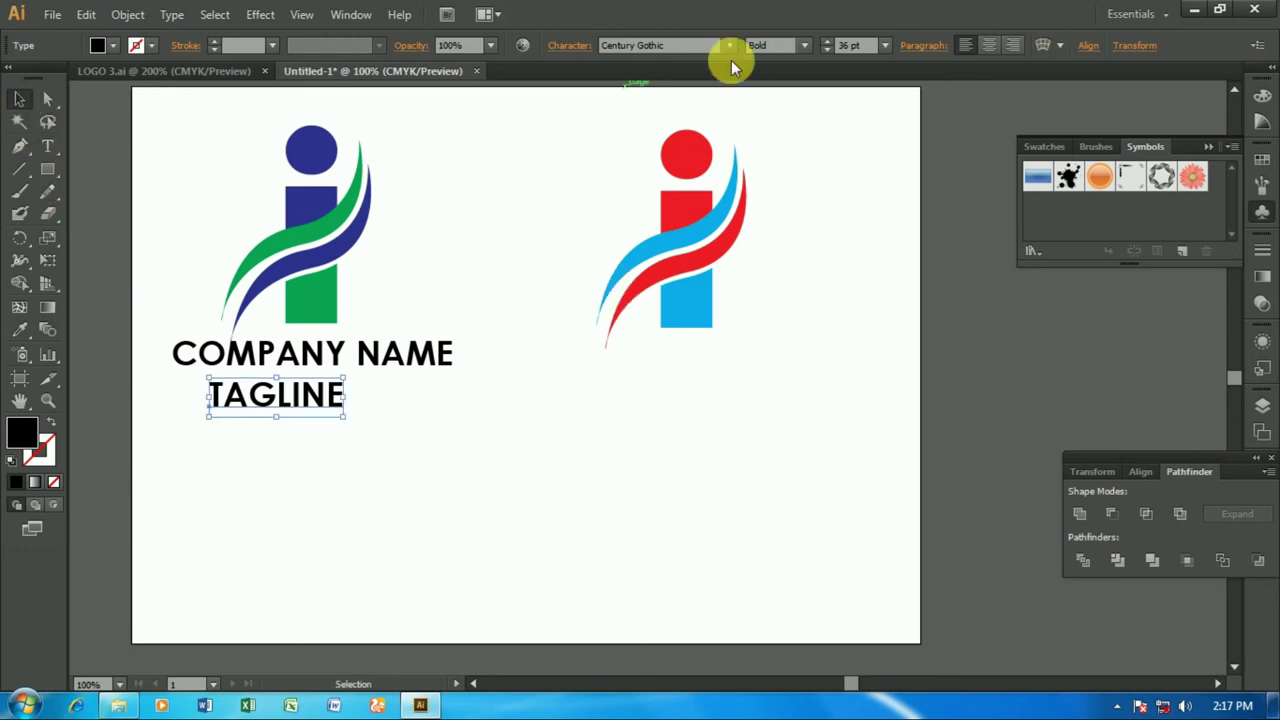
pyautogui.click(804, 48)
pyautogui.click(797, 64)
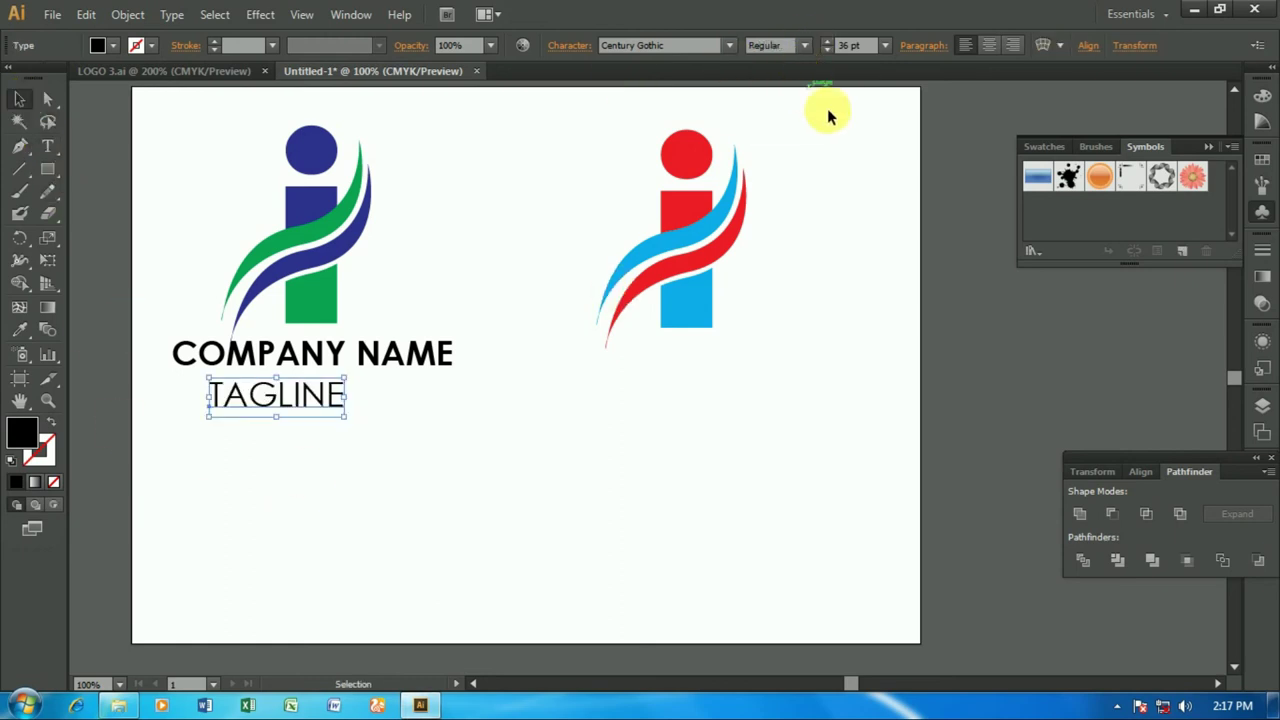
pyautogui.click(885, 45)
pyautogui.click(903, 300)
pyautogui.moveTo(258, 408); pyautogui.dragTo(280, 398)
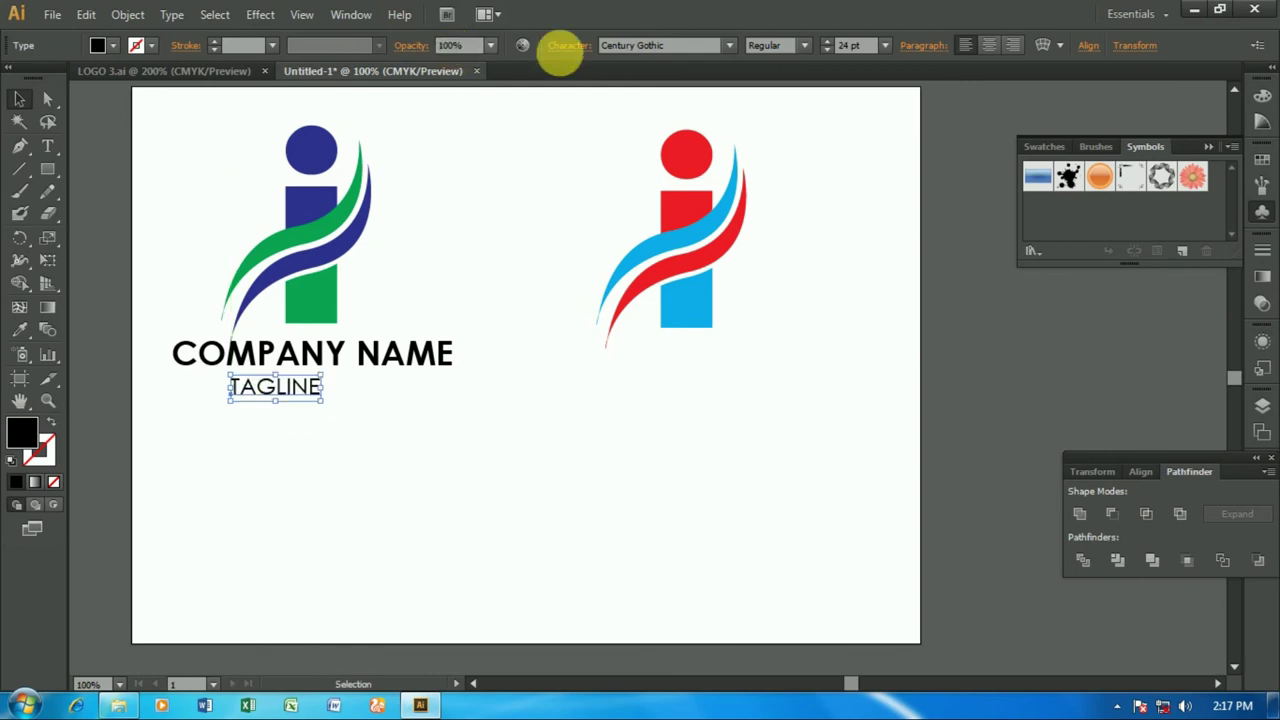
# Set TAGLINE tracking to 1000, centre it, and select both text lines.
pyautogui.click(569, 45)
pyautogui.click(547, 156)
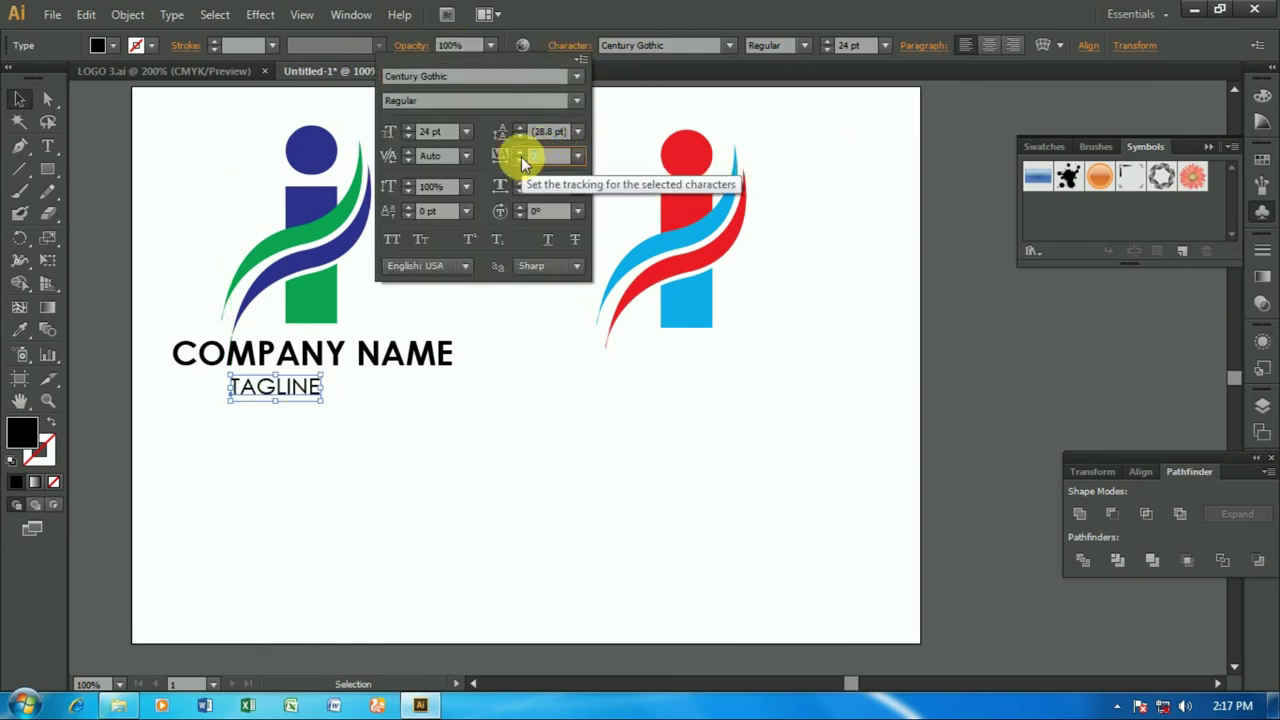
pyautogui.write('1000')
pyautogui.press('Return')
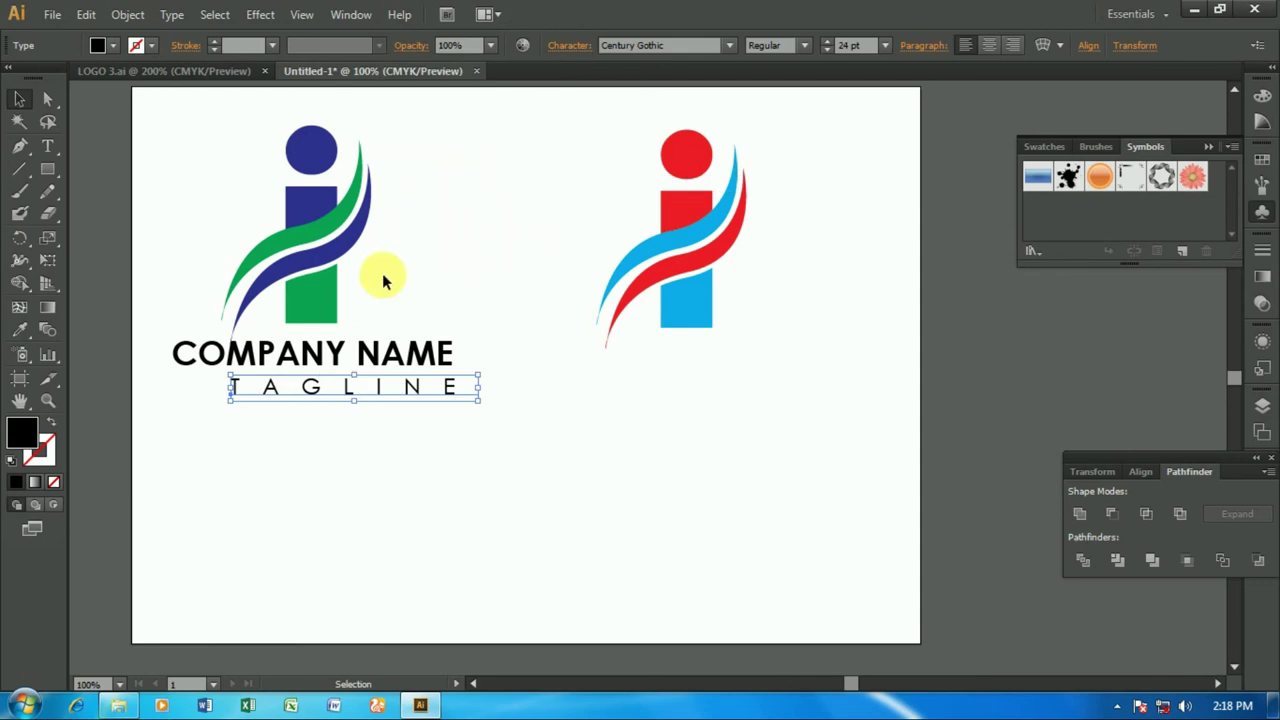
pyautogui.press('Left')
pyautogui.press('Left')
pyautogui.press('Left')
pyautogui.press('Left')
pyautogui.press('Left')
pyautogui.press('Left')
pyautogui.press('Left')
pyautogui.press('Left')
pyautogui.press('Up')
pyautogui.press('Up')
pyautogui.press('Up')
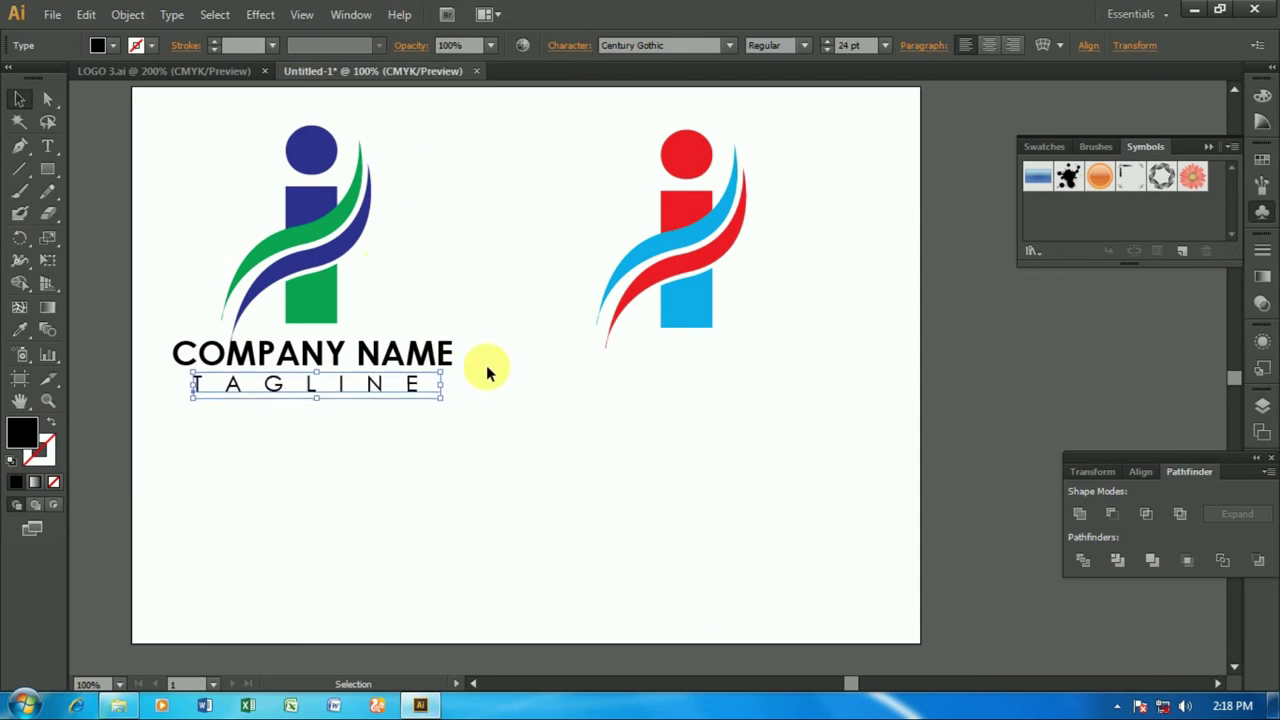
pyautogui.click(505, 469)
pyautogui.click(413, 387)
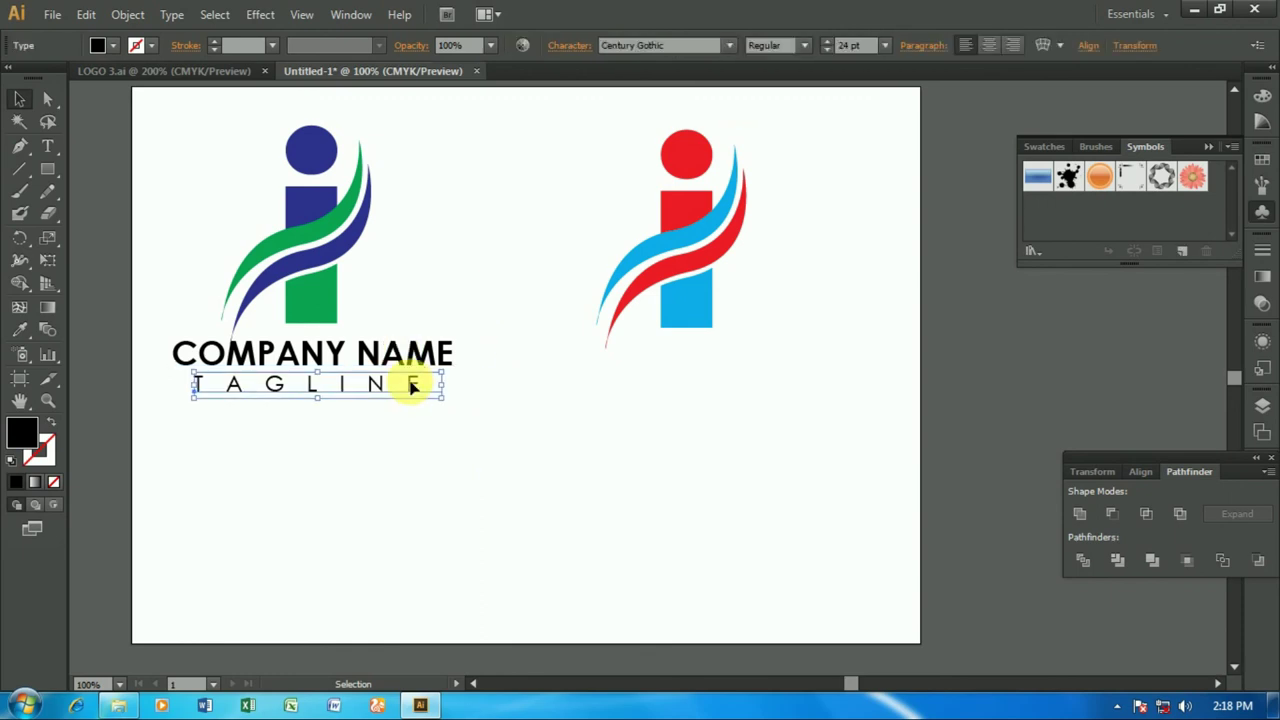
pyautogui.moveTo(455, 298)
pyautogui.mouseDown()
pyautogui.moveTo(385, 403)
pyautogui.moveTo(760, 383)
pyautogui.mouseUp()
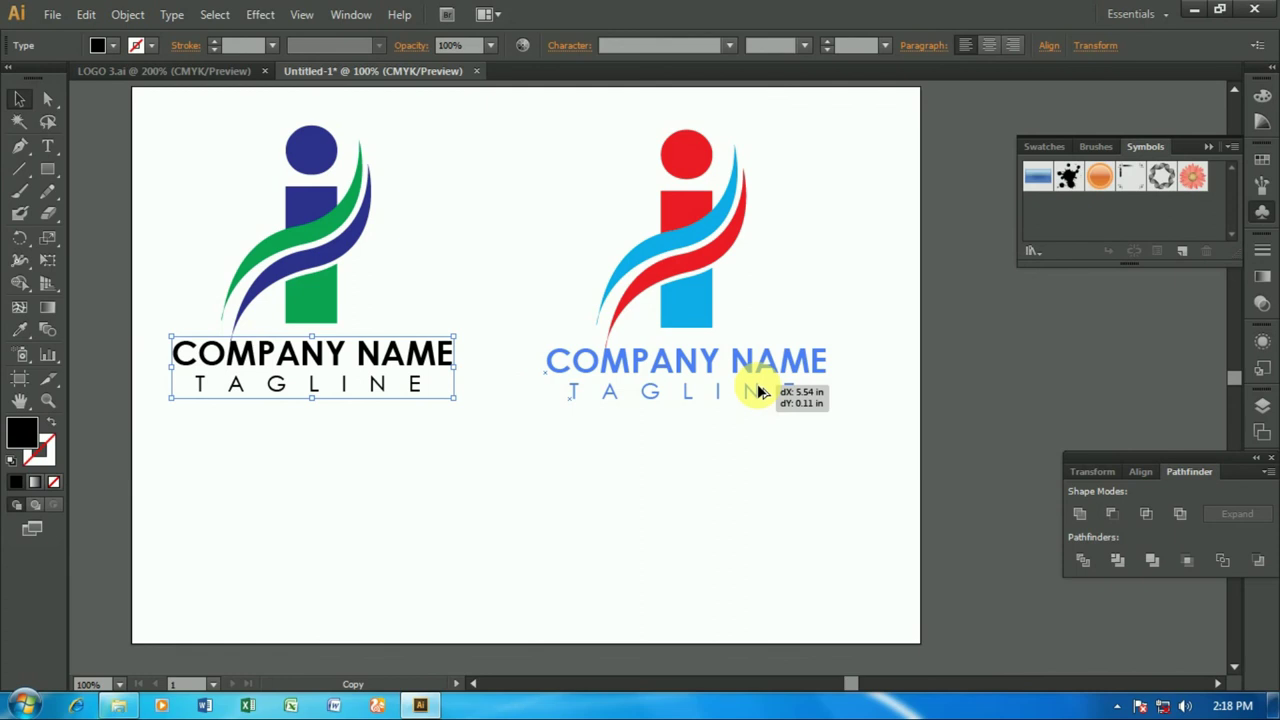
# Copy COMPANY NAME and TAGLINE under the red and cyan logo, then shift everything slightly right and down.
pyautogui.moveTo(760, 383); pyautogui.dragTo(751, 381)
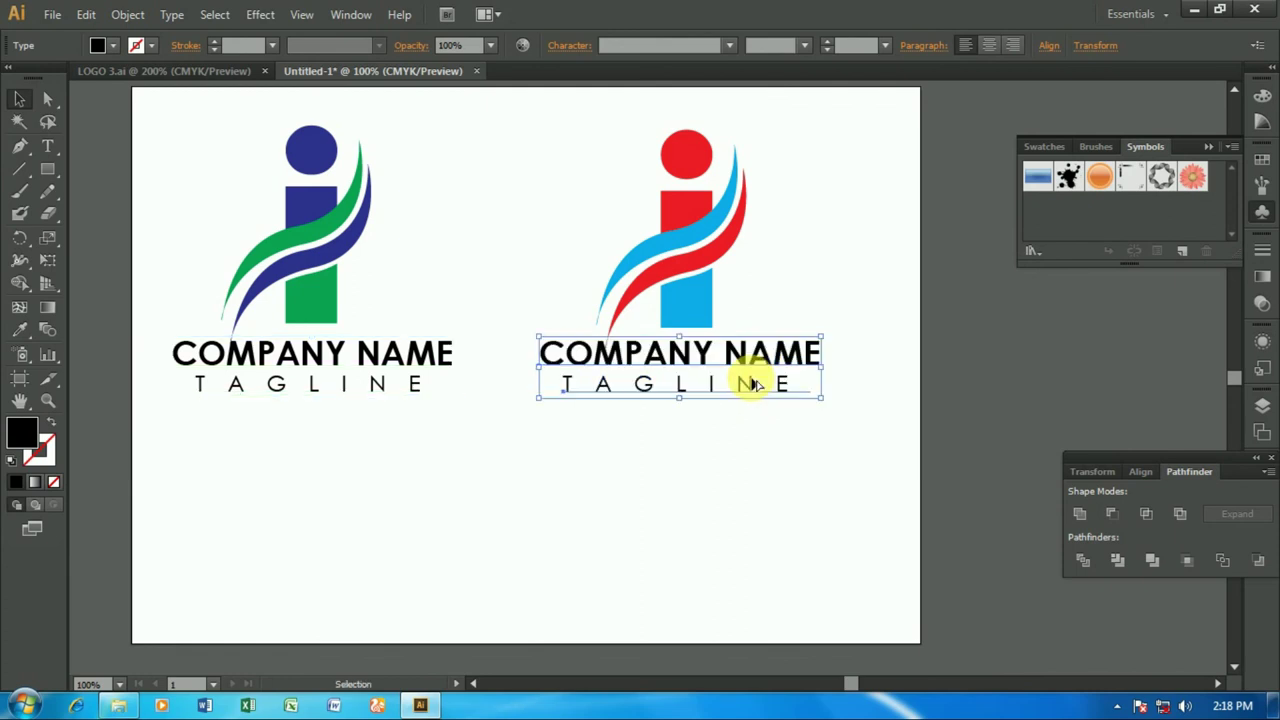
pyautogui.click(682, 481)
pyautogui.moveTo(171, 118)
pyautogui.mouseDown()
pyautogui.moveTo(763, 503)
pyautogui.moveTo(805, 377)
pyautogui.mouseUp()
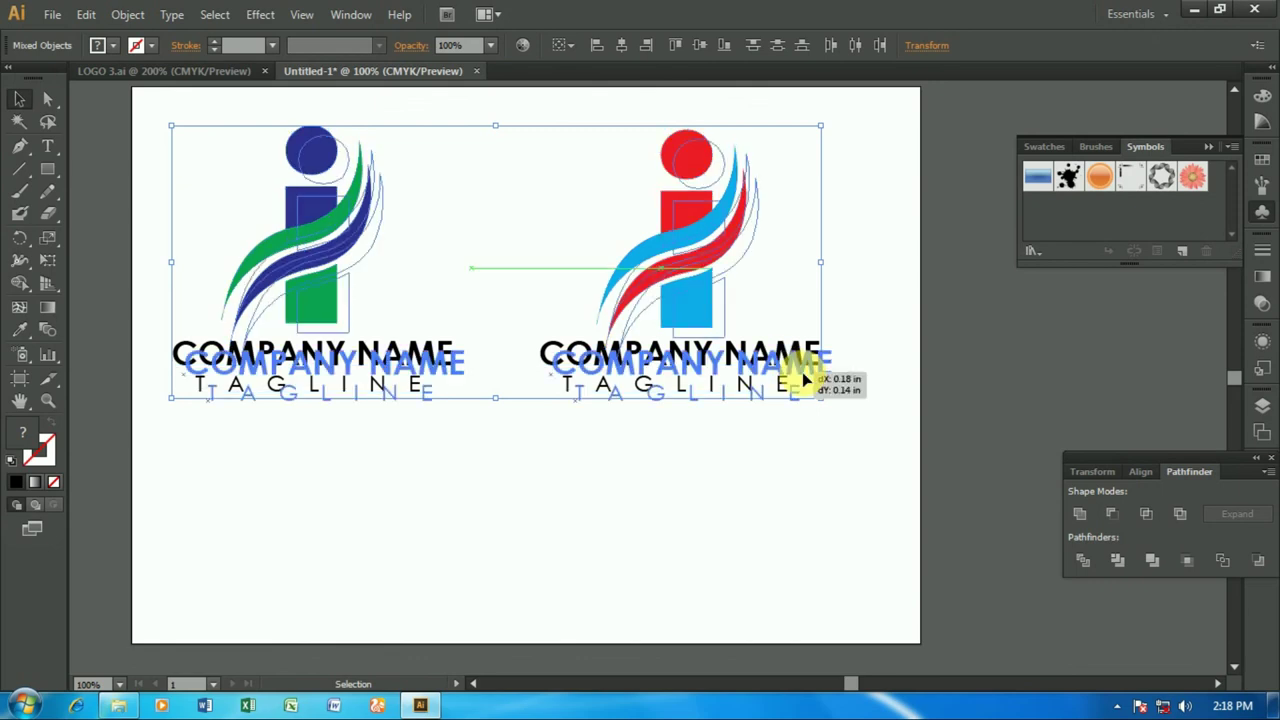
pyautogui.moveTo(785, 378); pyautogui.dragTo(815, 388)
pyautogui.click(731, 500)
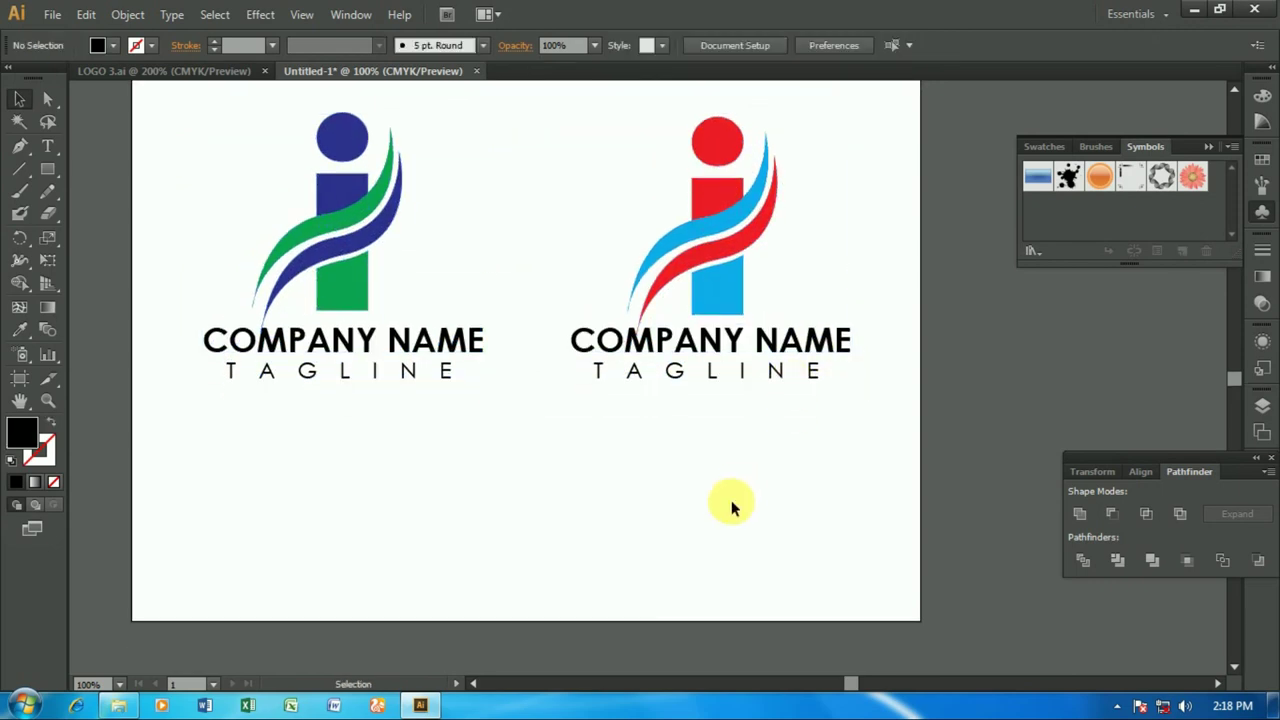
pyautogui.scroll(1, 731, 500)
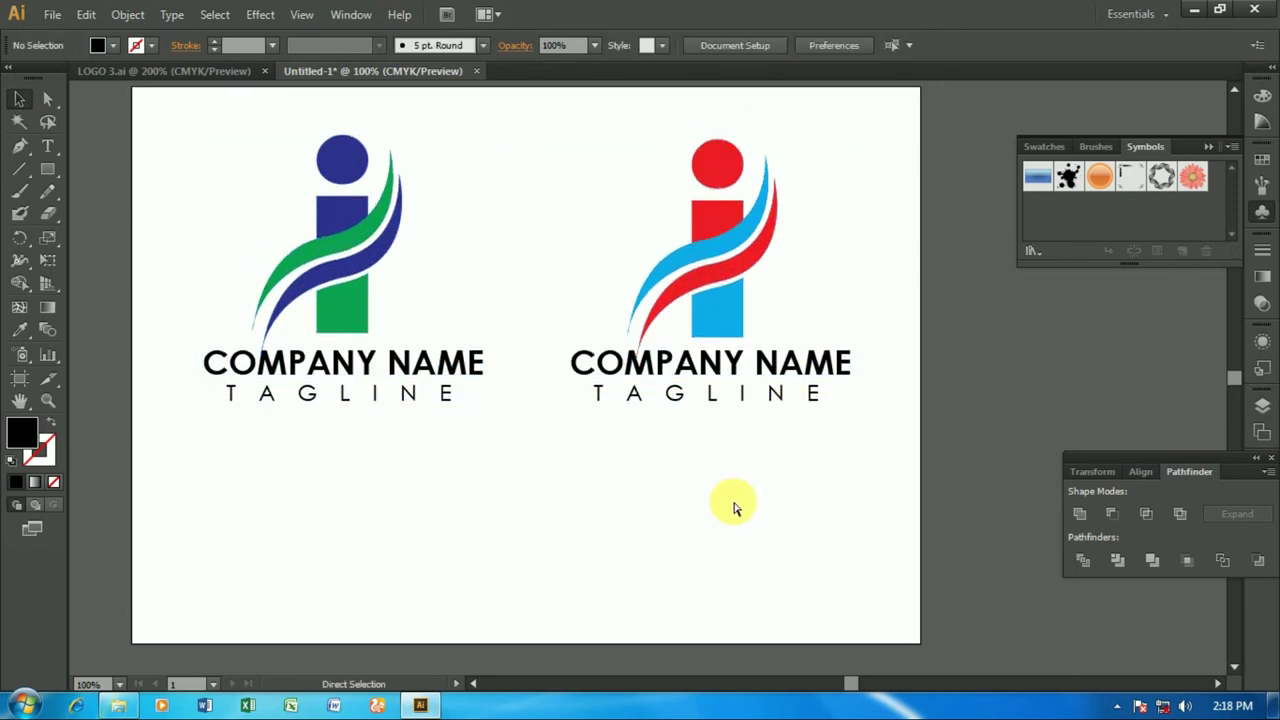